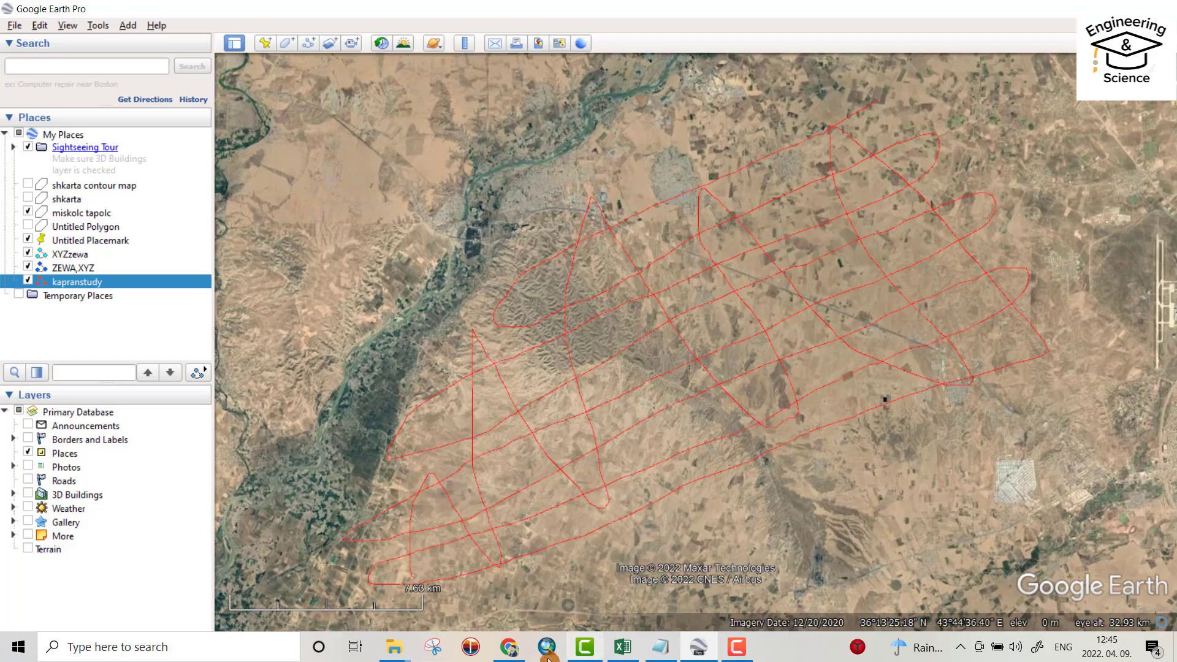
Step: Switch to Excel and view Sheet2 of the csv workbook with the coordinate data
left_click(622, 647)
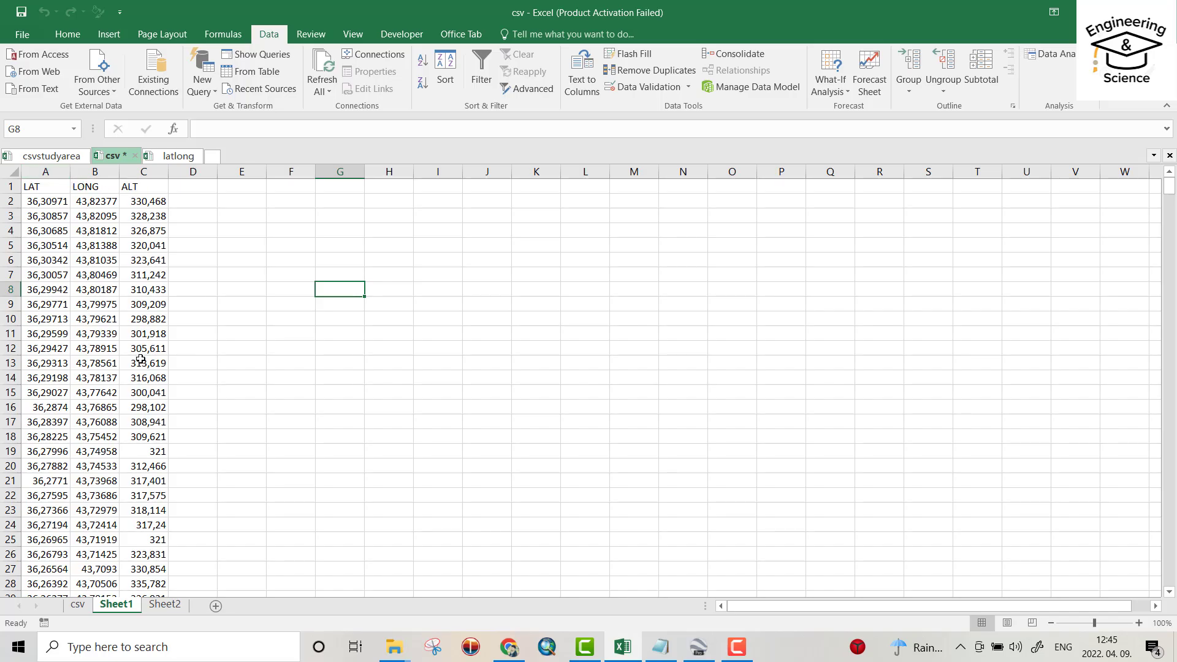
left_click(164, 605)
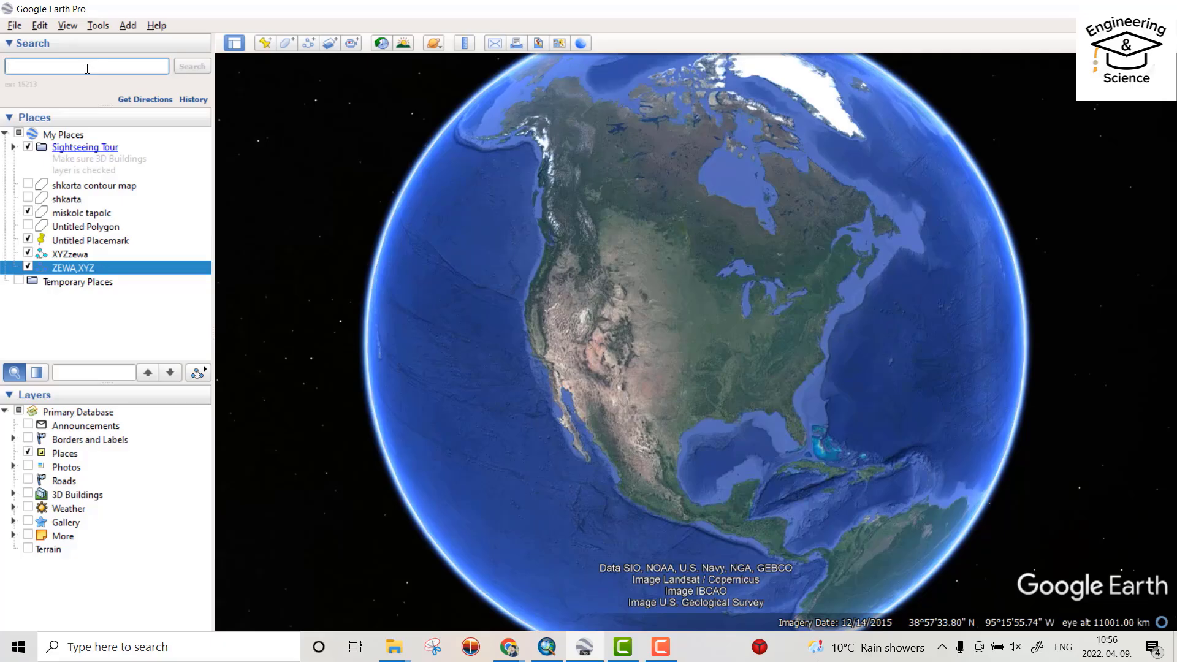
Step: Switch to Google Earth Pro and search for Erbil, Iraq to go to that location
type("bil")
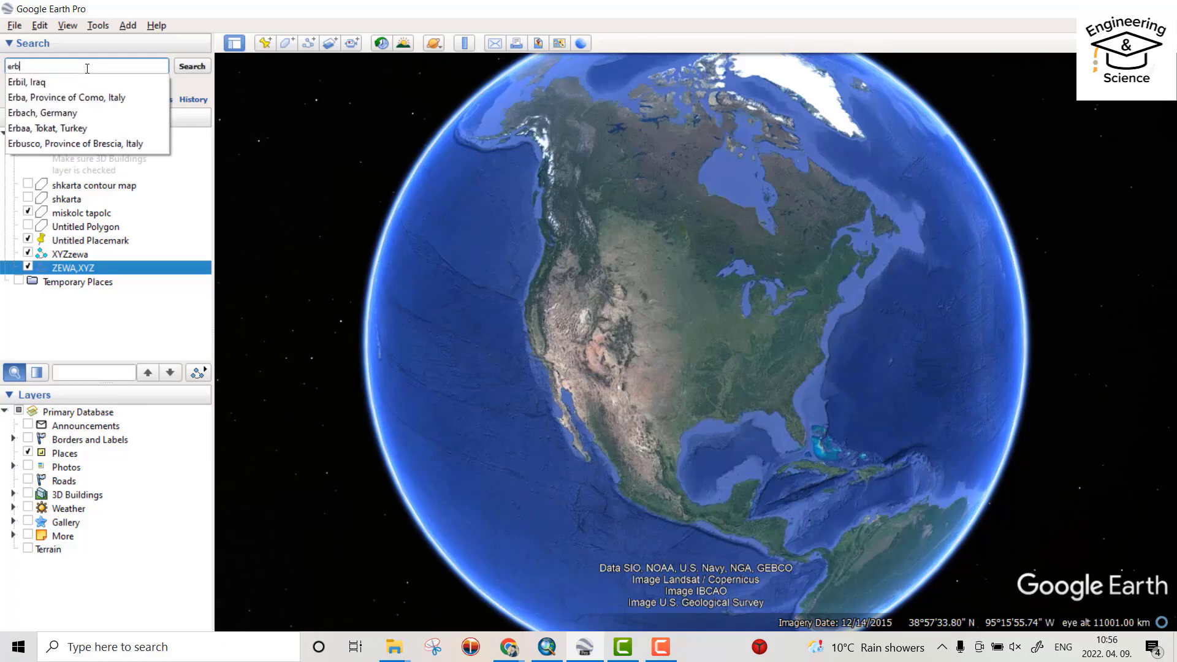
left_click(38, 82)
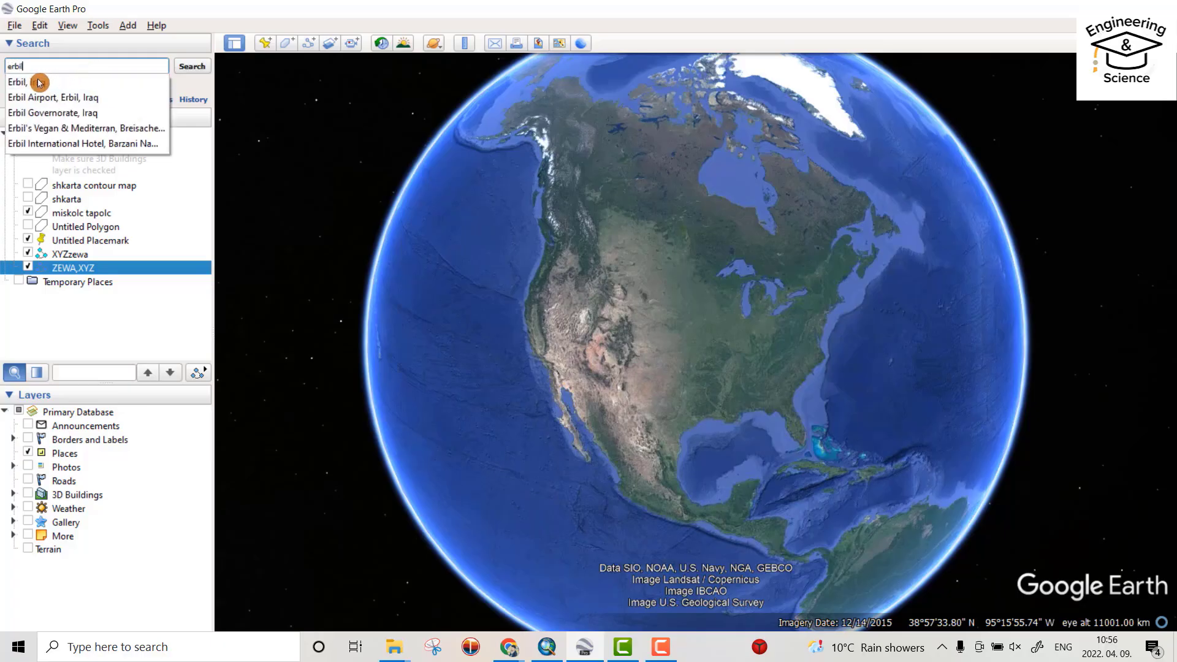
left_click(189, 69)
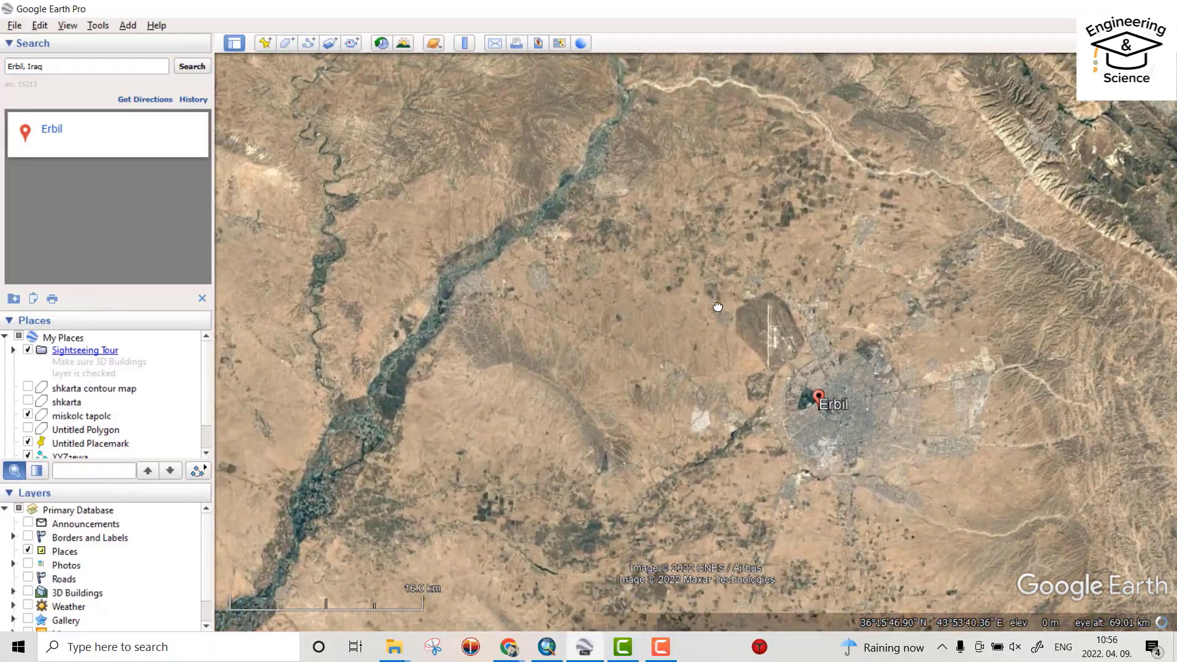
Step: Start a new path and name it kapranstudy
left_click_drag(704, 244, 736, 239)
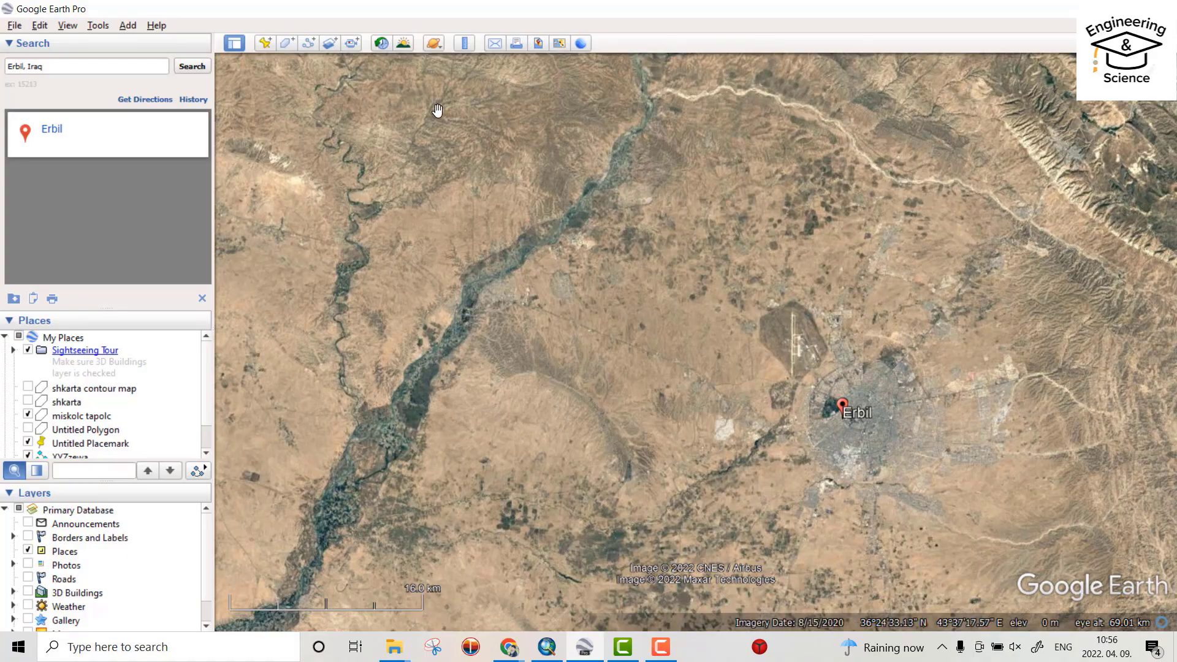
left_click(305, 46)
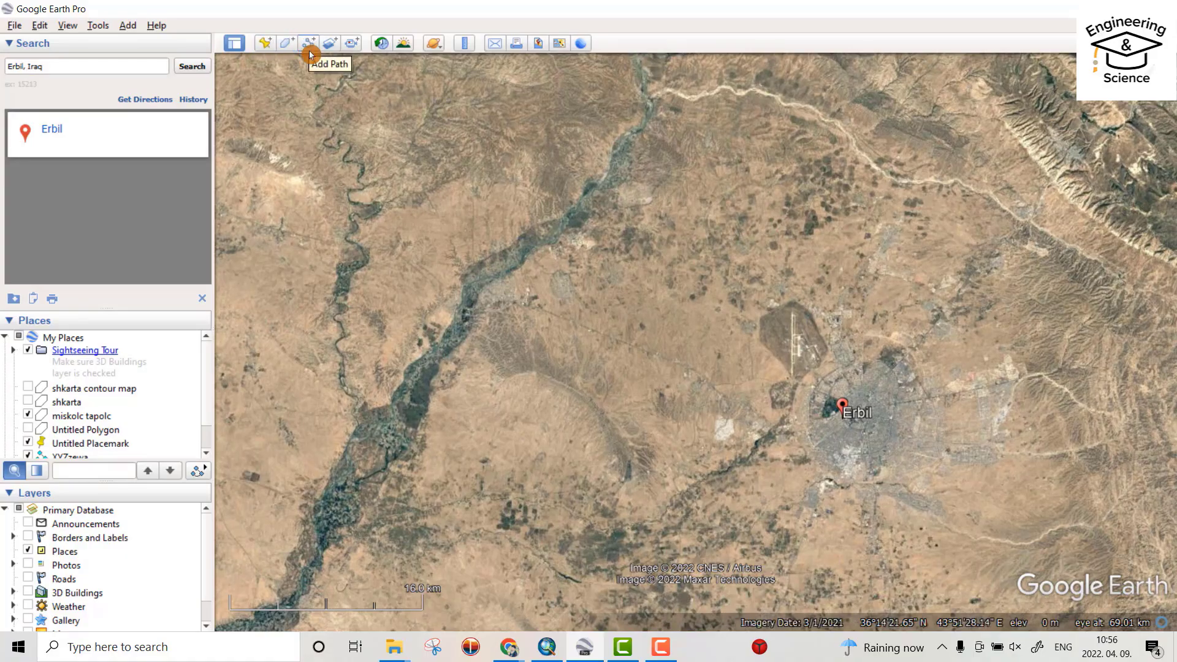
left_click(312, 47)
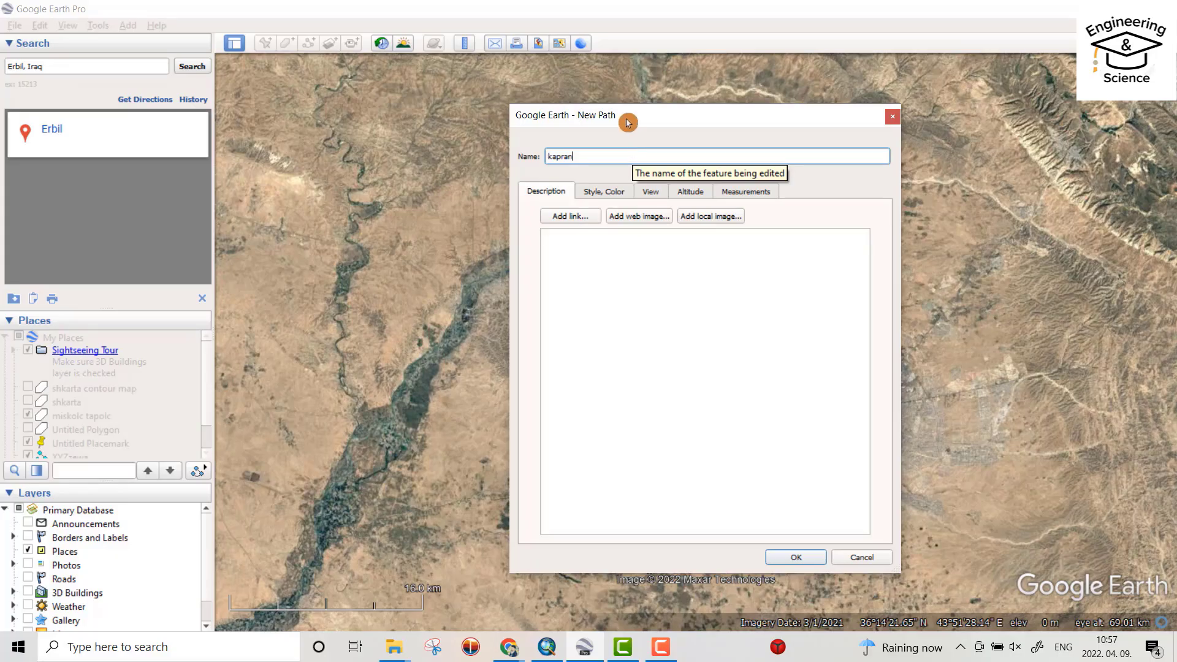
left_click(738, 259)
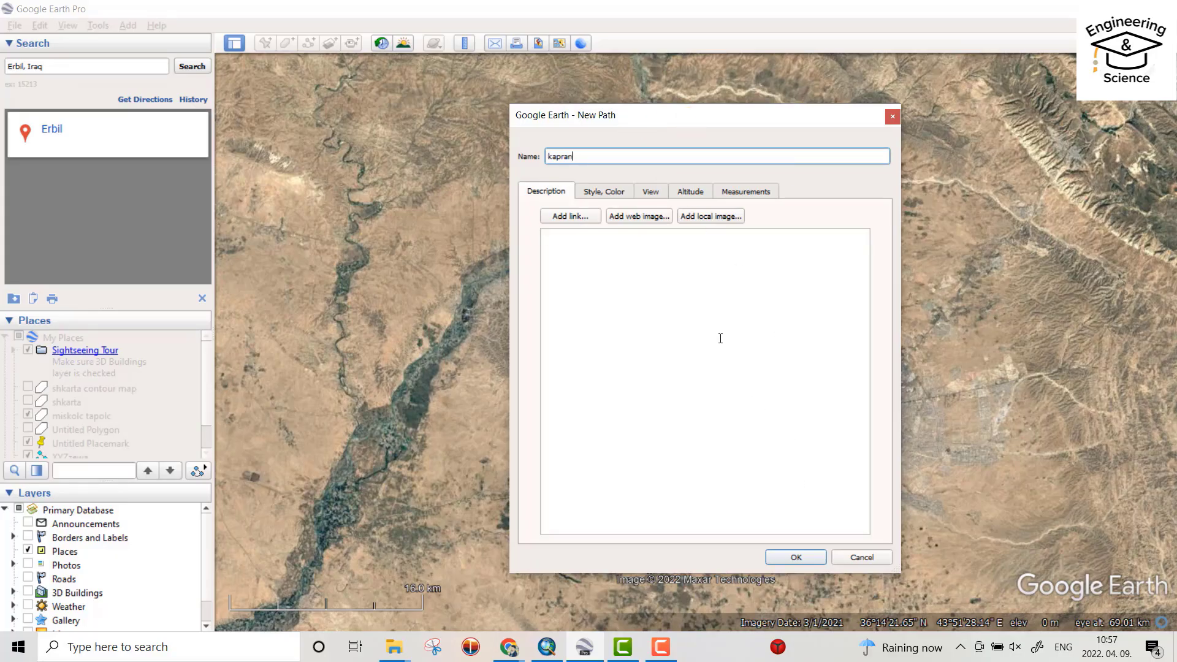
type("study")
Step: Draw a freehand path of long parallel passes and crossing lines over the area between the river and Erbil, and accept it
left_click_drag(665, 114, 980, 237)
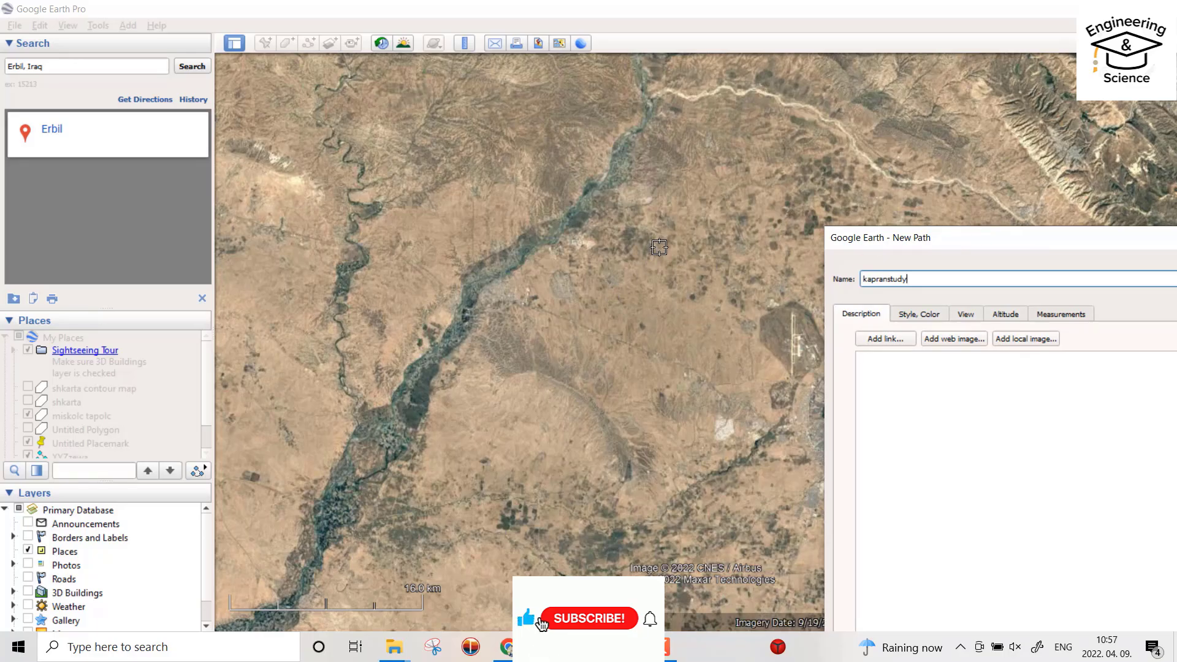
mouse_move(659, 247)
left_mouse_down()
mouse_move(489, 330)
mouse_move(476, 354)
mouse_move(685, 268)
left_mouse_up()
mouse_move(646, 305)
left_mouse_down()
mouse_move(485, 361)
mouse_move(423, 422)
mouse_move(730, 343)
mouse_move(524, 297)
mouse_move(442, 447)
left_mouse_up()
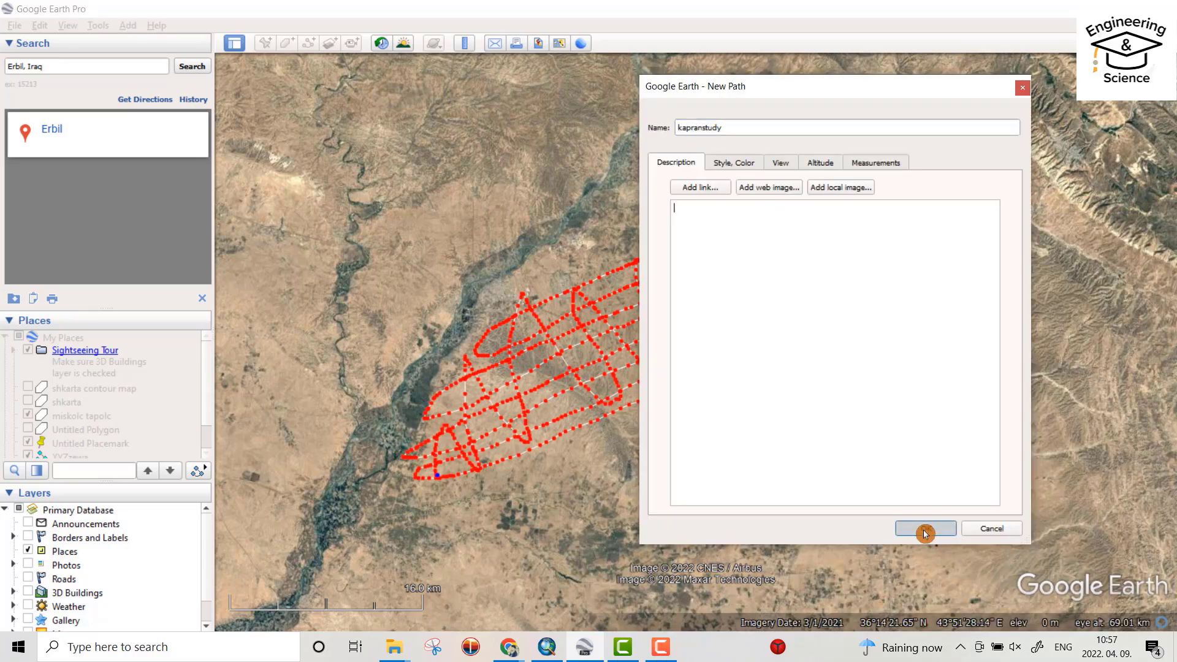
left_click(908, 525)
Step: Start saving the kapranstudy path as a file, with Kml (*.kml) as the file type
left_click(101, 453)
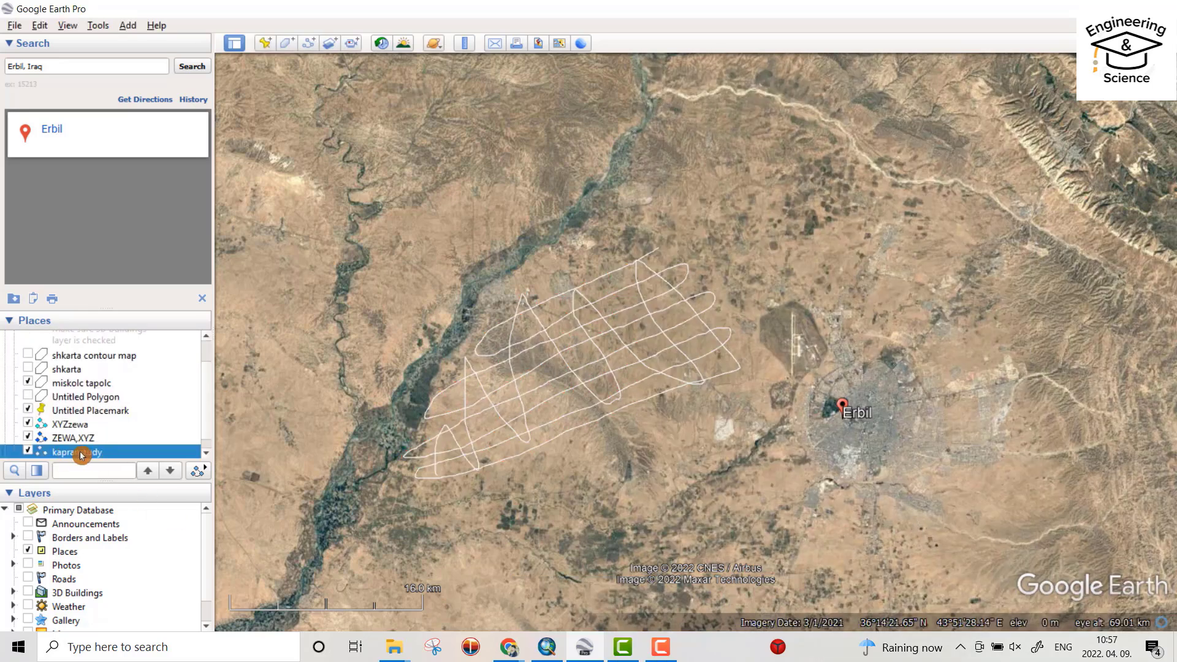
right_click(81, 454)
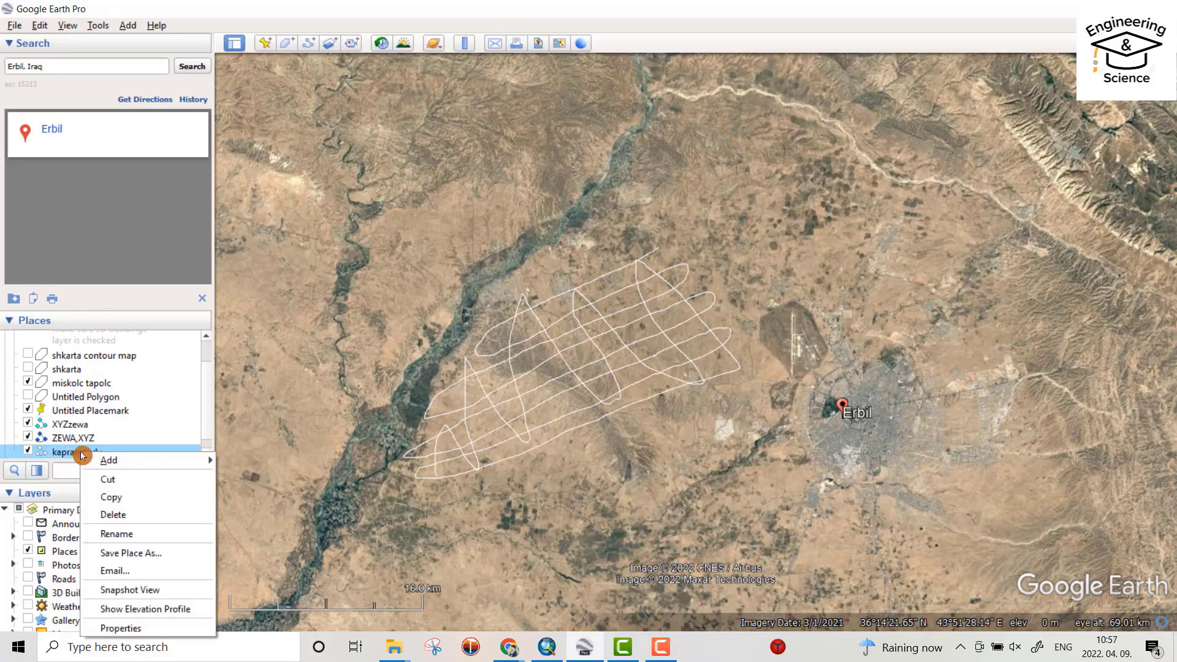
left_click(121, 559)
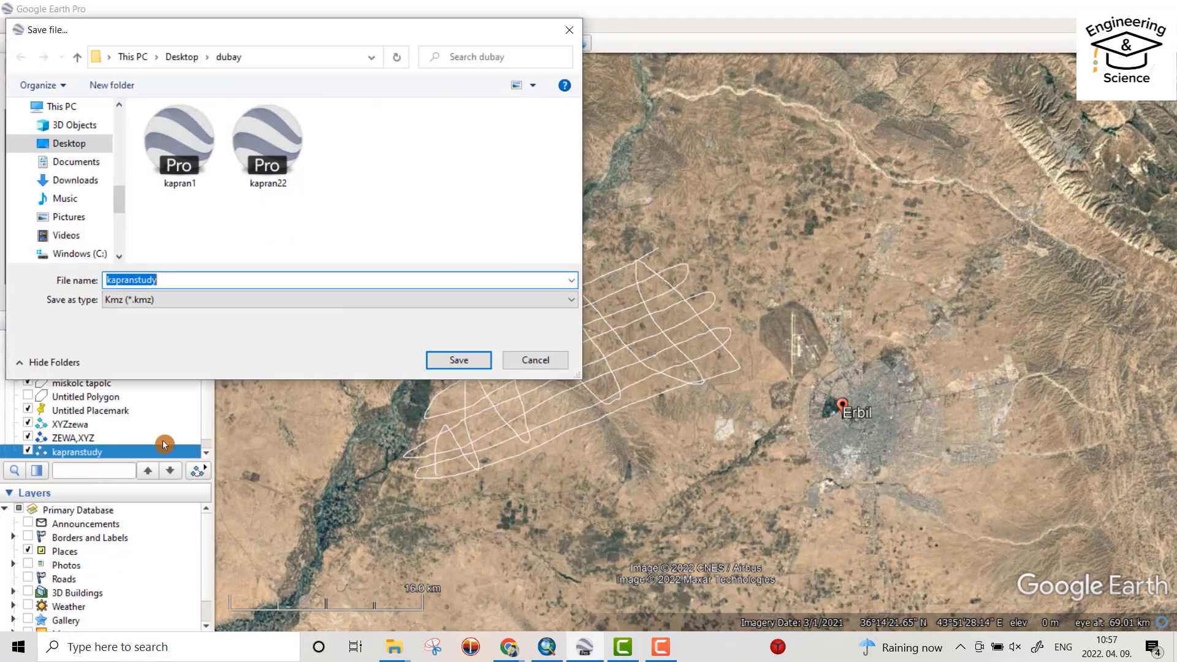
left_click(170, 305)
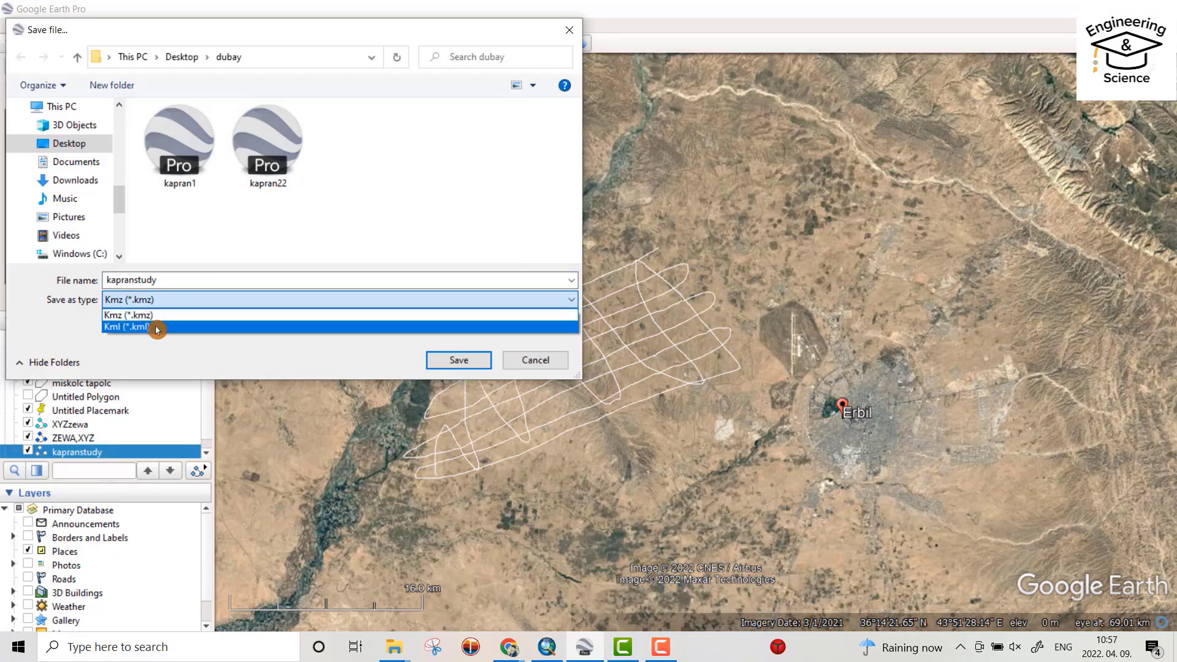
left_click(156, 328)
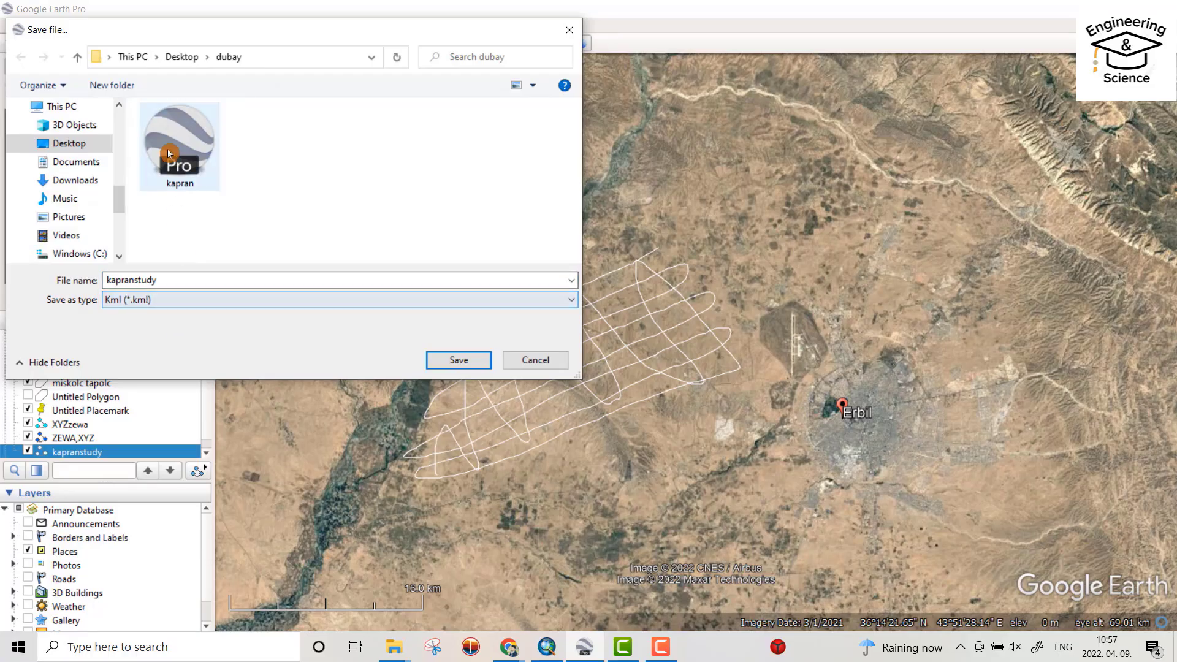
Step: Create a folder named Getxyz on the Desktop and save the kapranstudy KML file in it
left_click(85, 148)
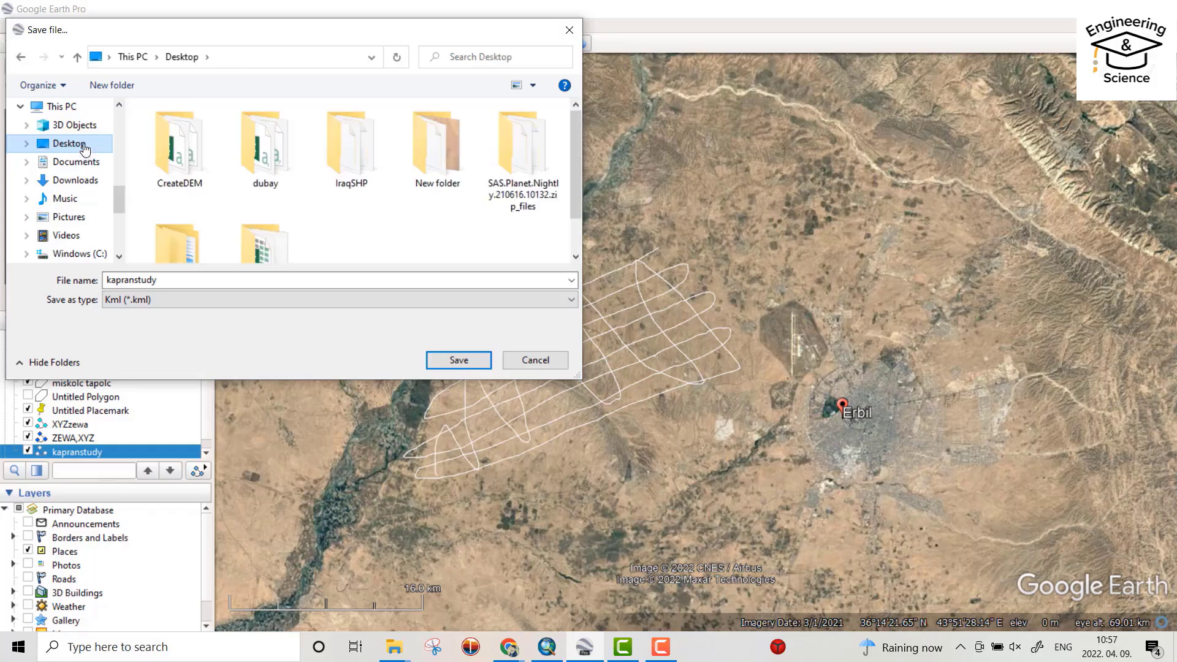
right_click(356, 223)
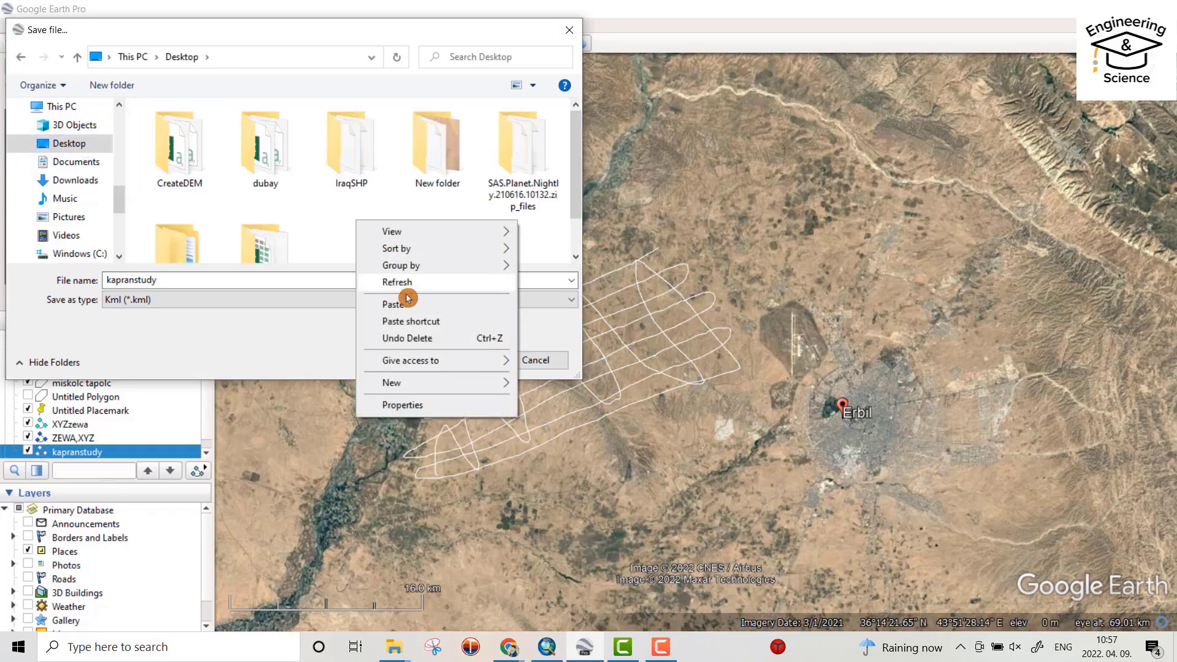
mouse_move(404, 384)
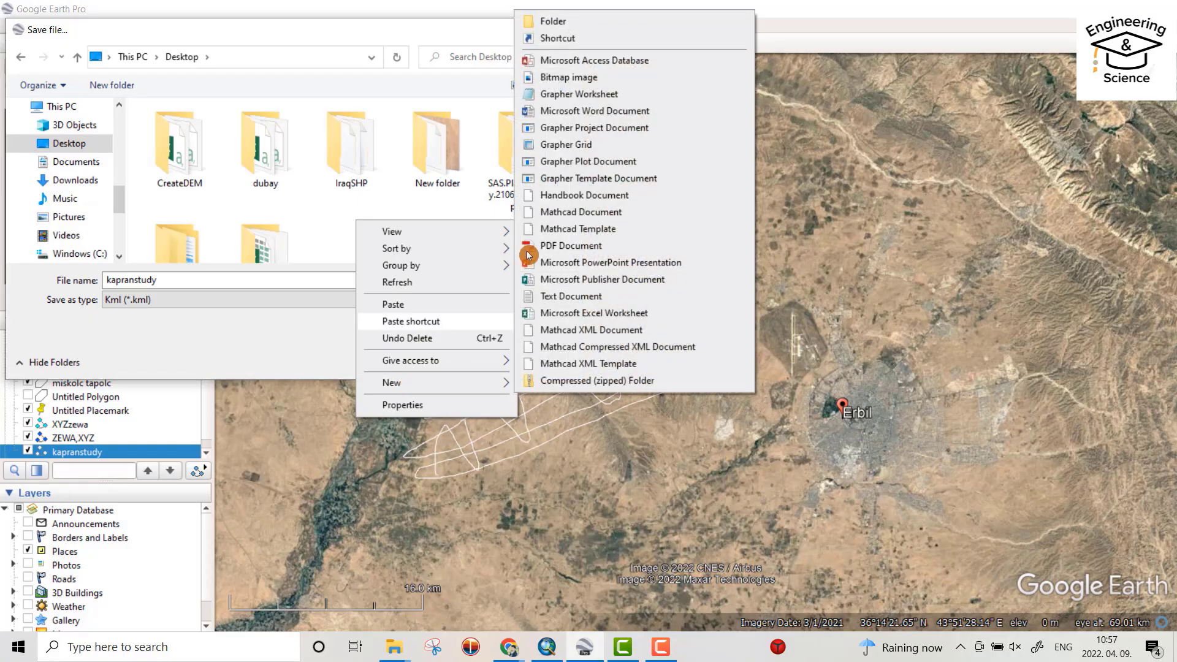
left_click(554, 23)
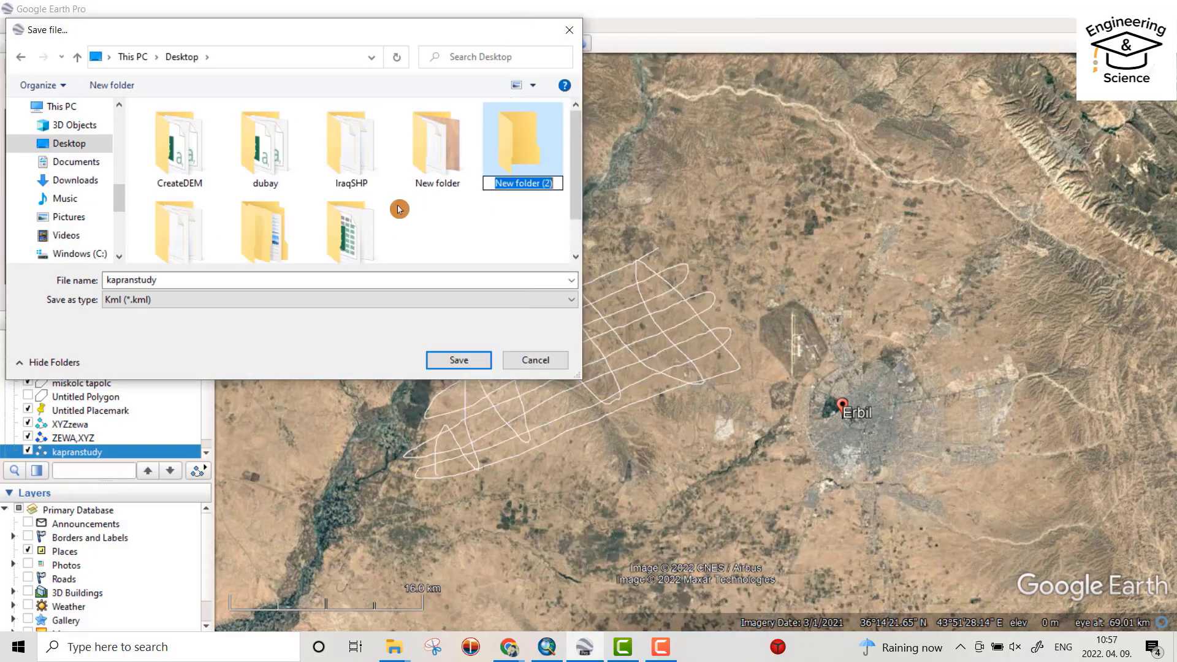
type("Getxyz")
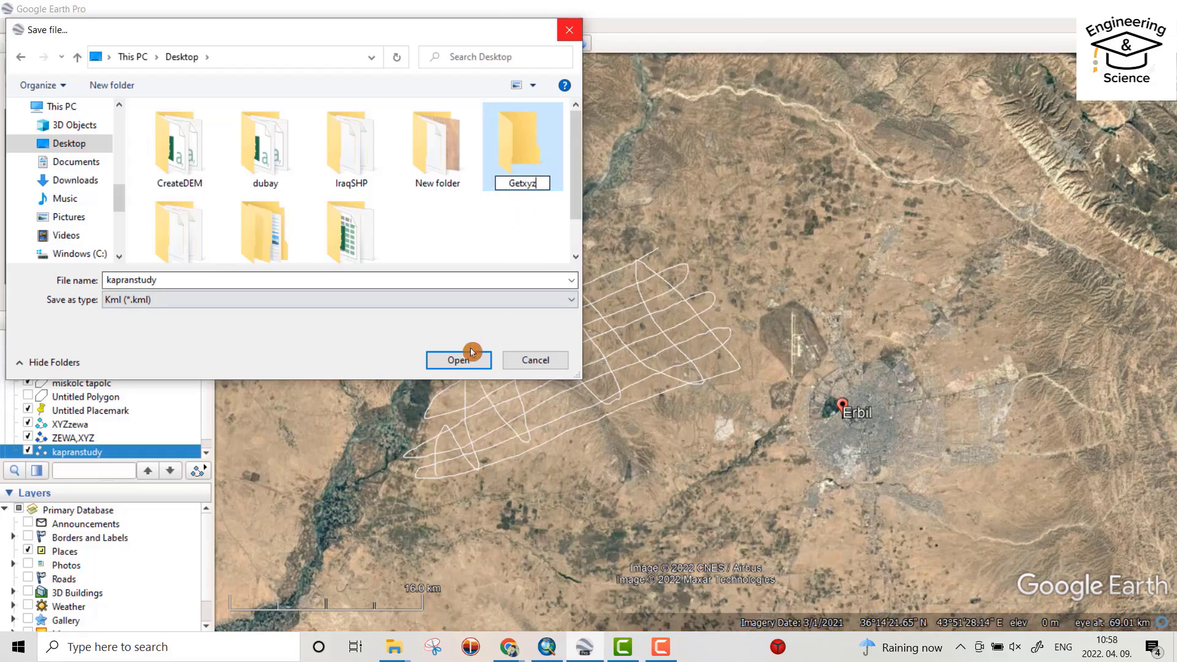
left_click(458, 361)
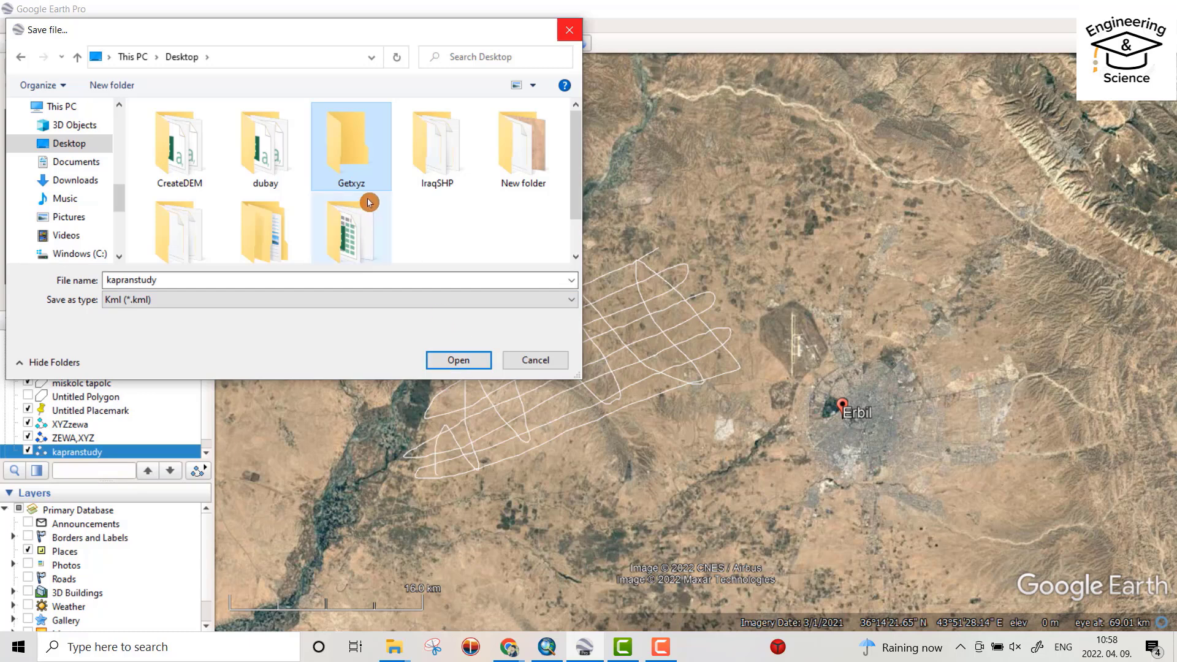
double_click(358, 164)
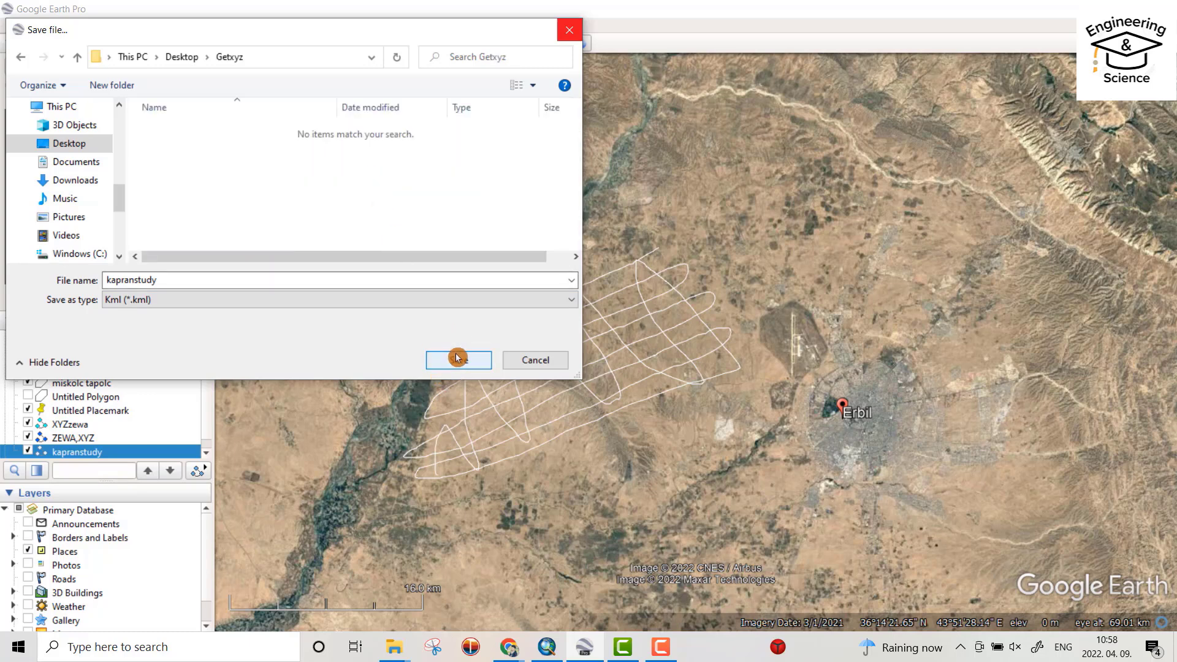
left_click(458, 359)
Step: Switch to Chrome, search Google for "gps visualizer/elevation" and open the GPS Visualizer page for assigning DEM elevation data to coordinates
left_click(508, 647)
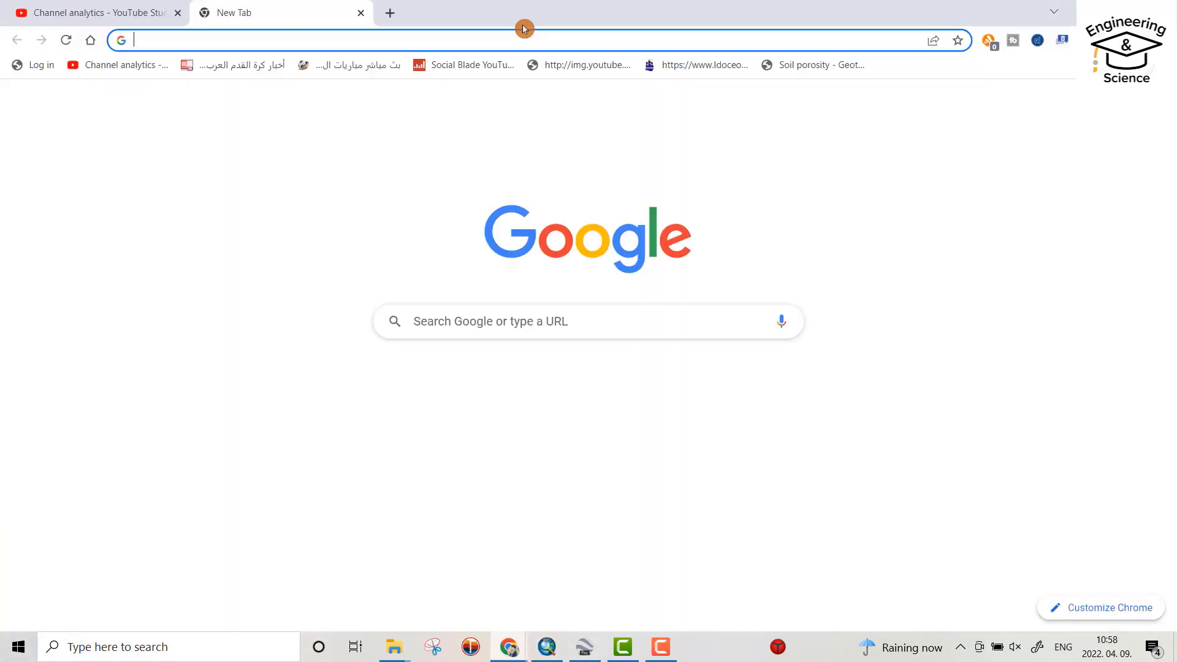
left_click(442, 318)
type("g")
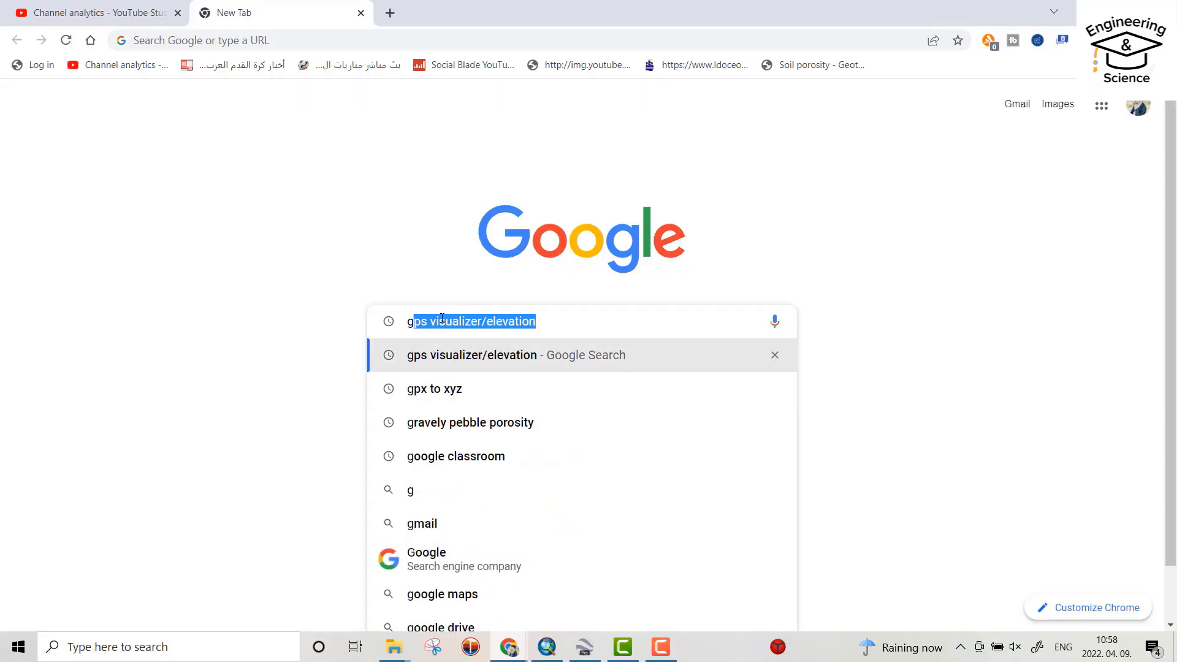
type("ps visualizer/elevation")
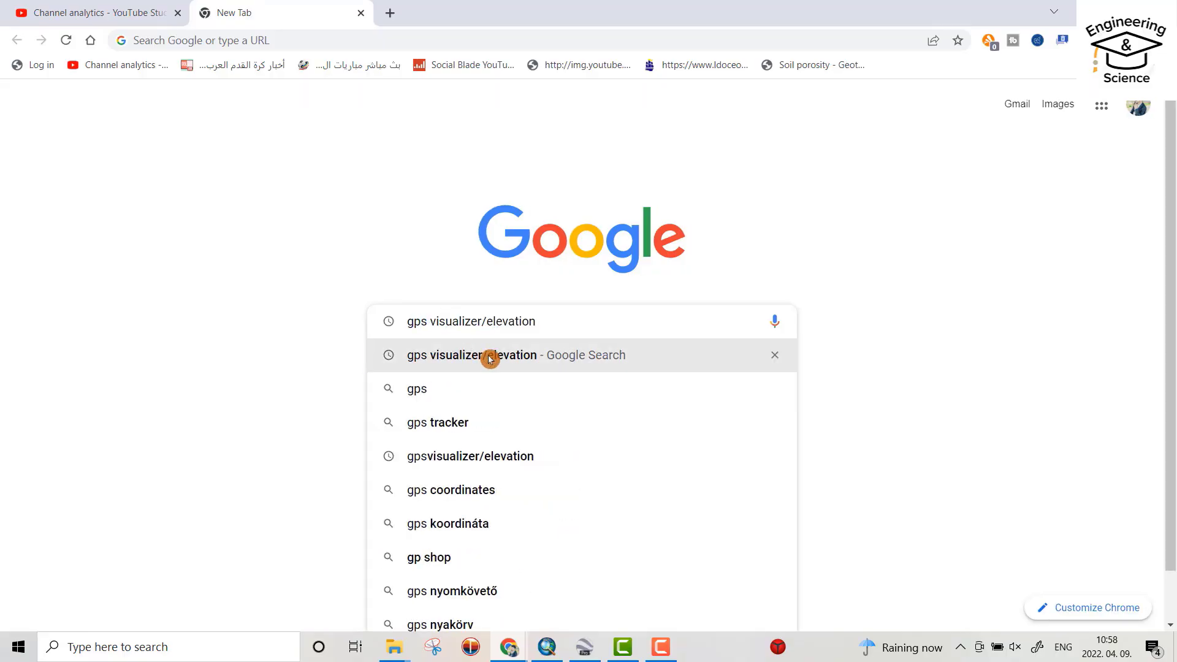
left_click(489, 354)
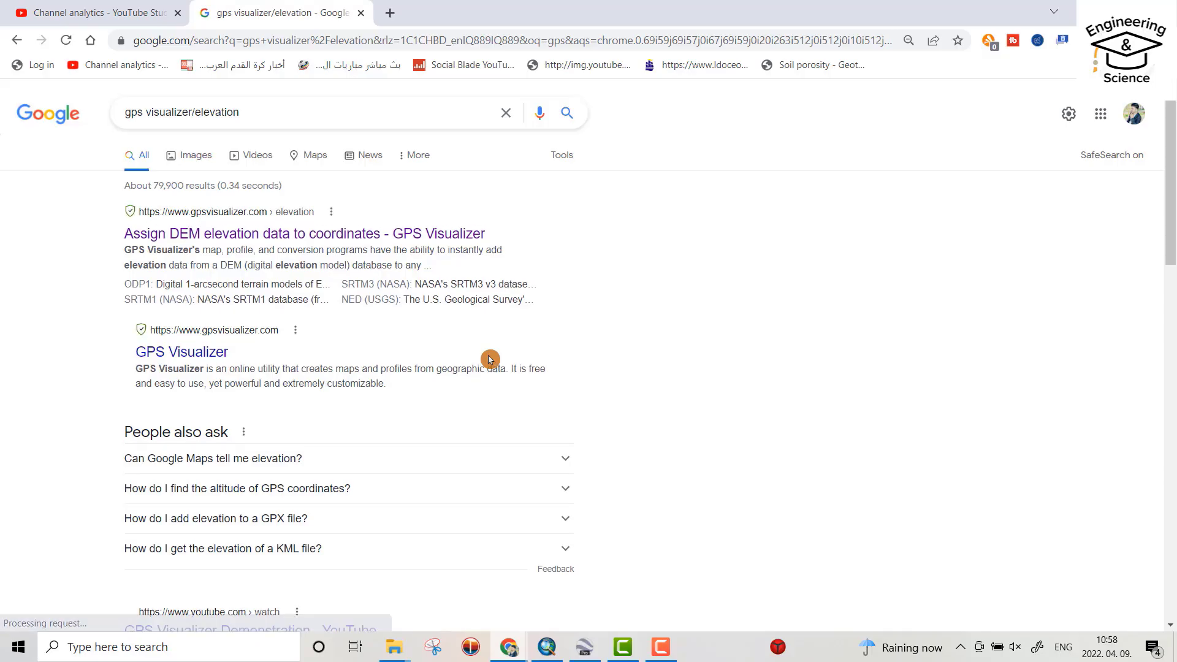
left_click(368, 234)
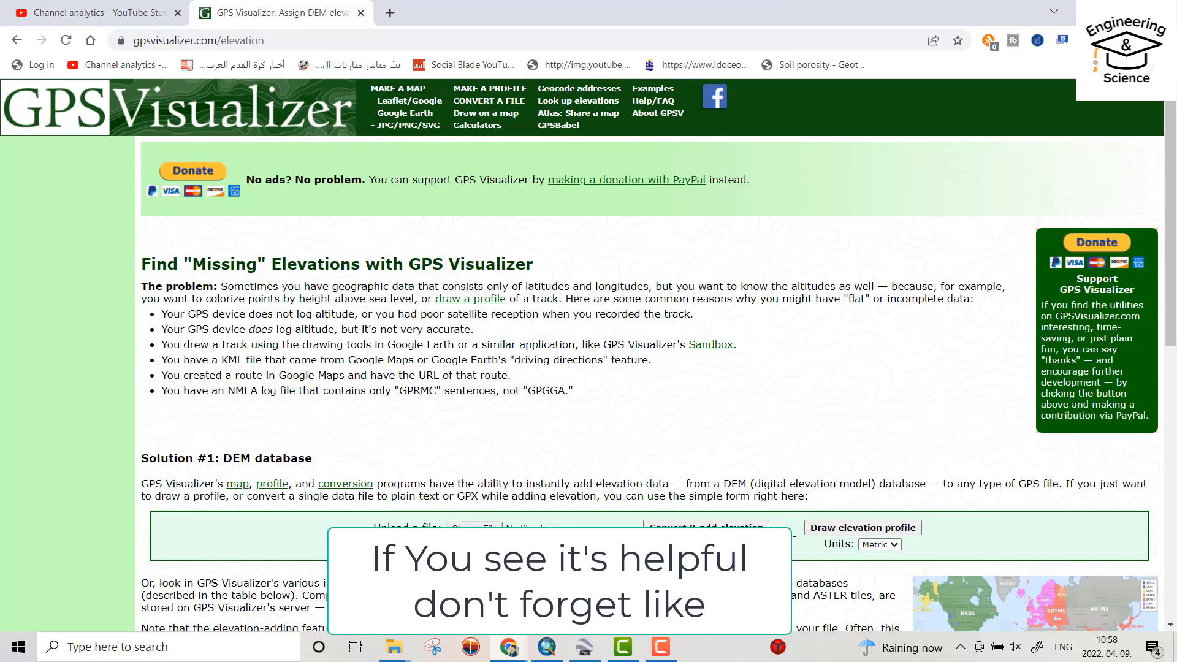
Step: Choose kapranstudy.kml from the Getxyz folder on the Desktop as the file to upload
left_click(464, 537)
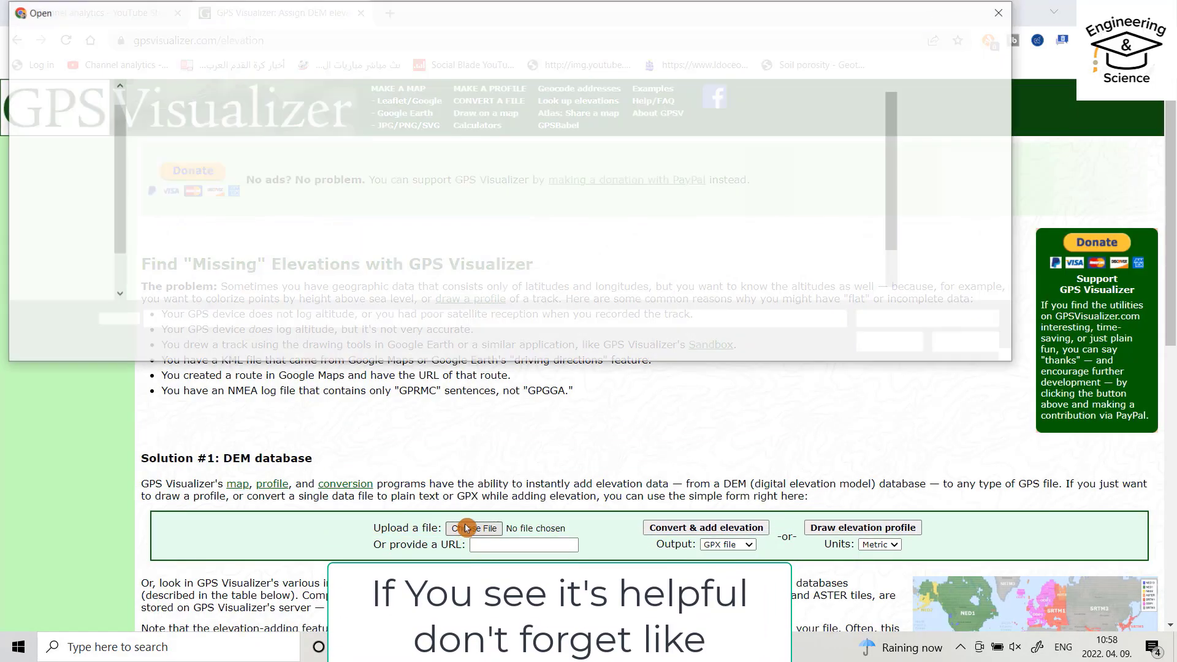
left_click(65, 124)
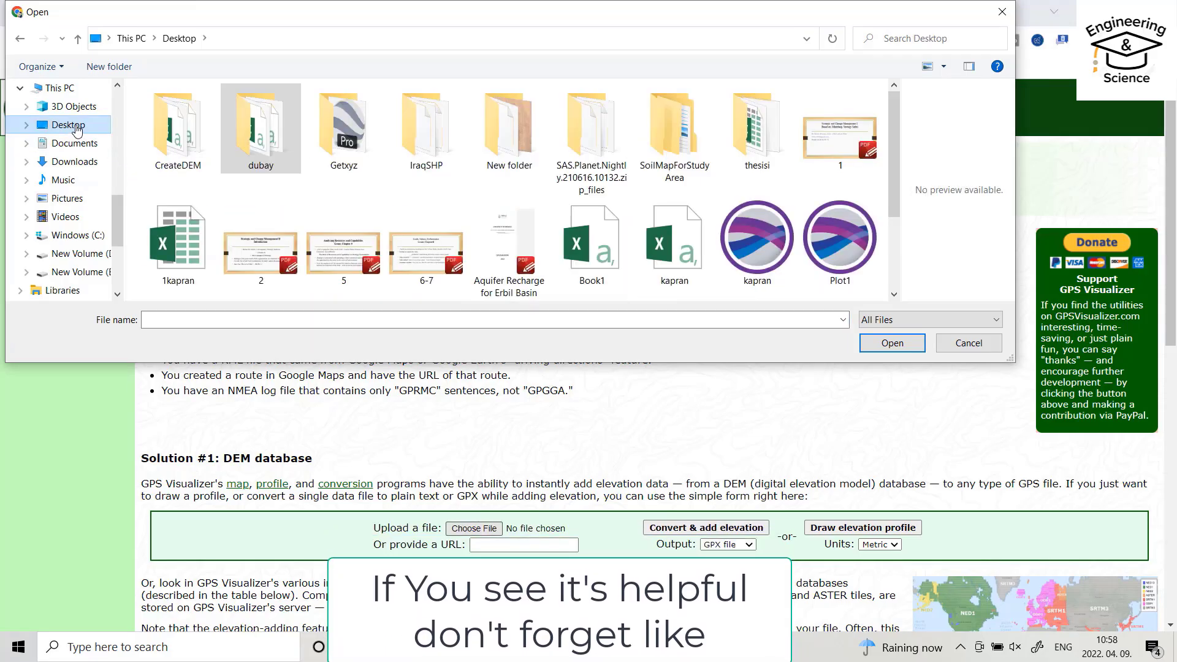
double_click(329, 156)
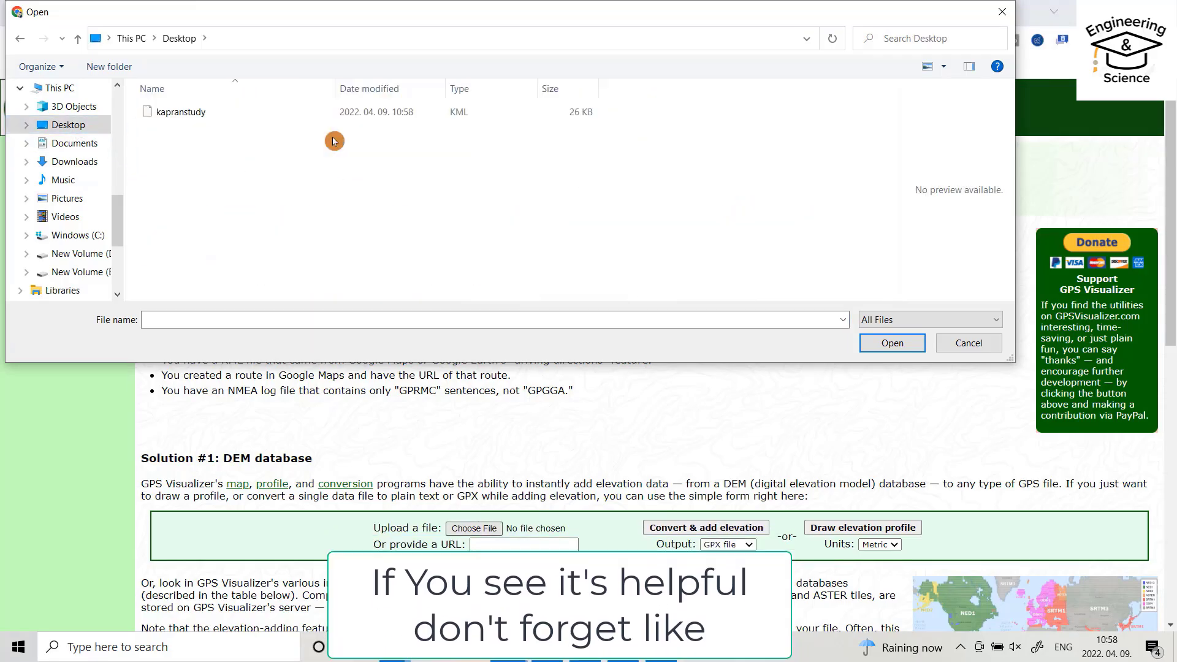
left_click(183, 116)
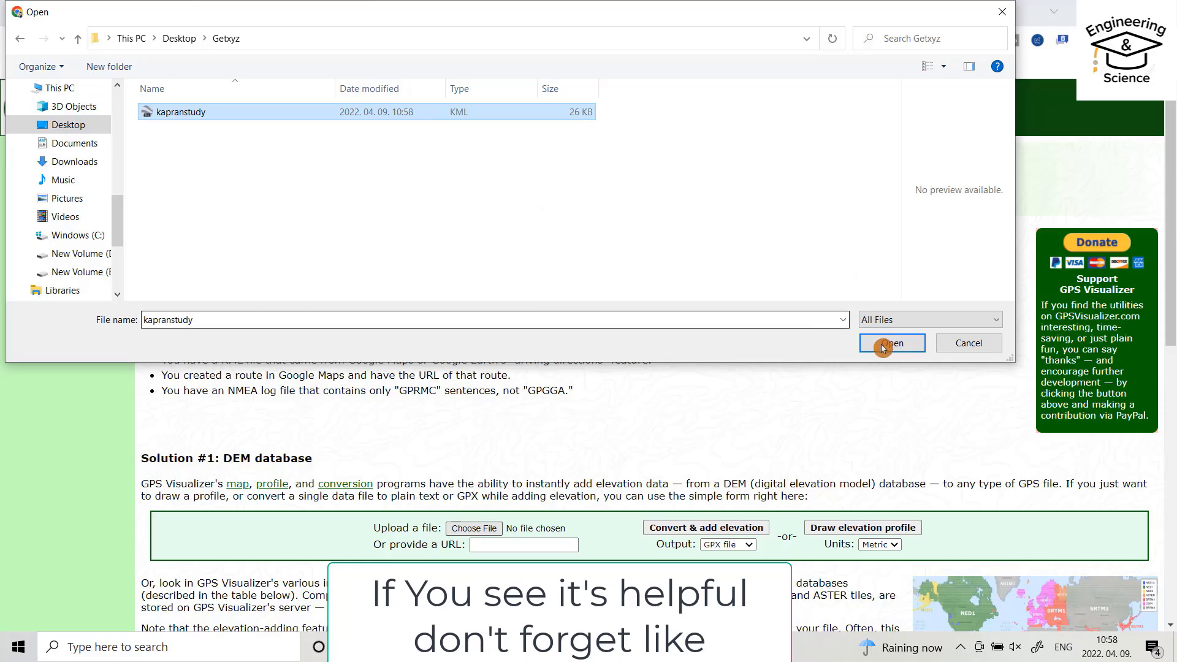
left_click(891, 343)
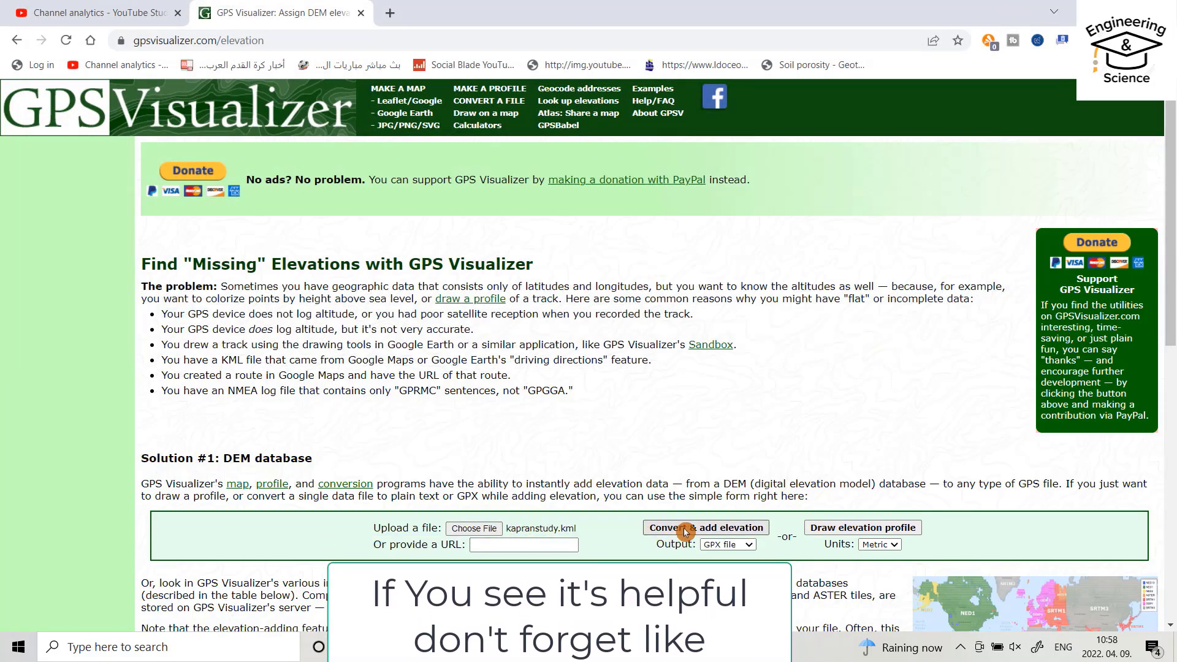
Step: Convert kapranstudy.kml to a GPX file with elevation added, download the result and show it in its folder
left_click(688, 533)
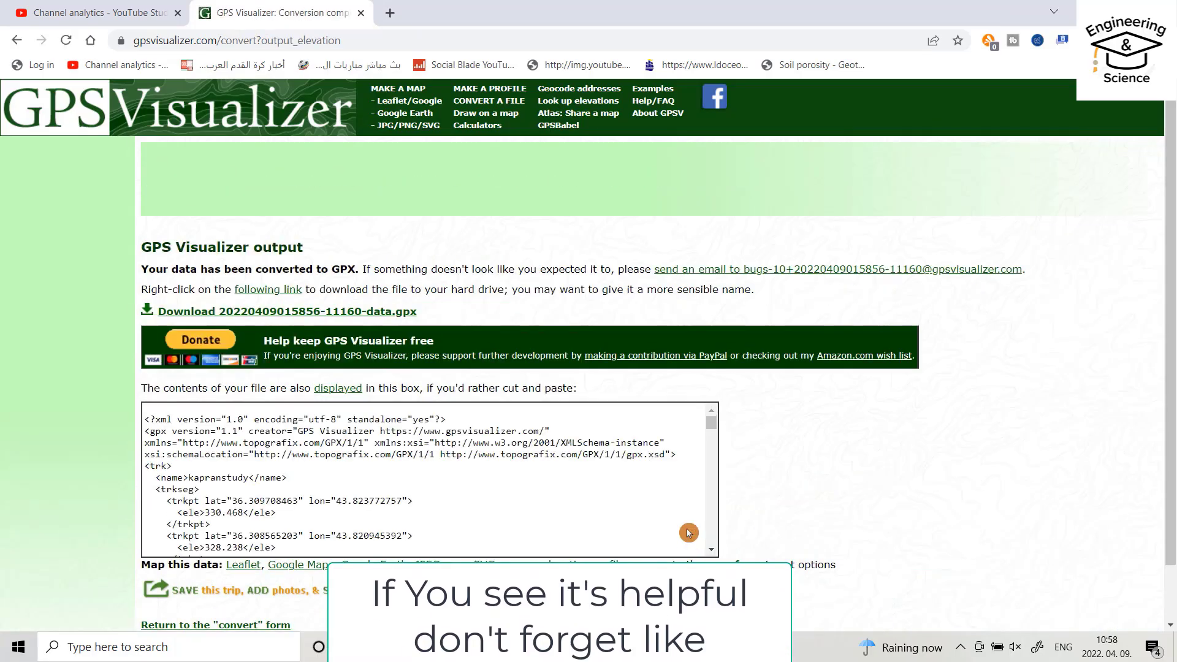
left_click(209, 311)
left_click(163, 610)
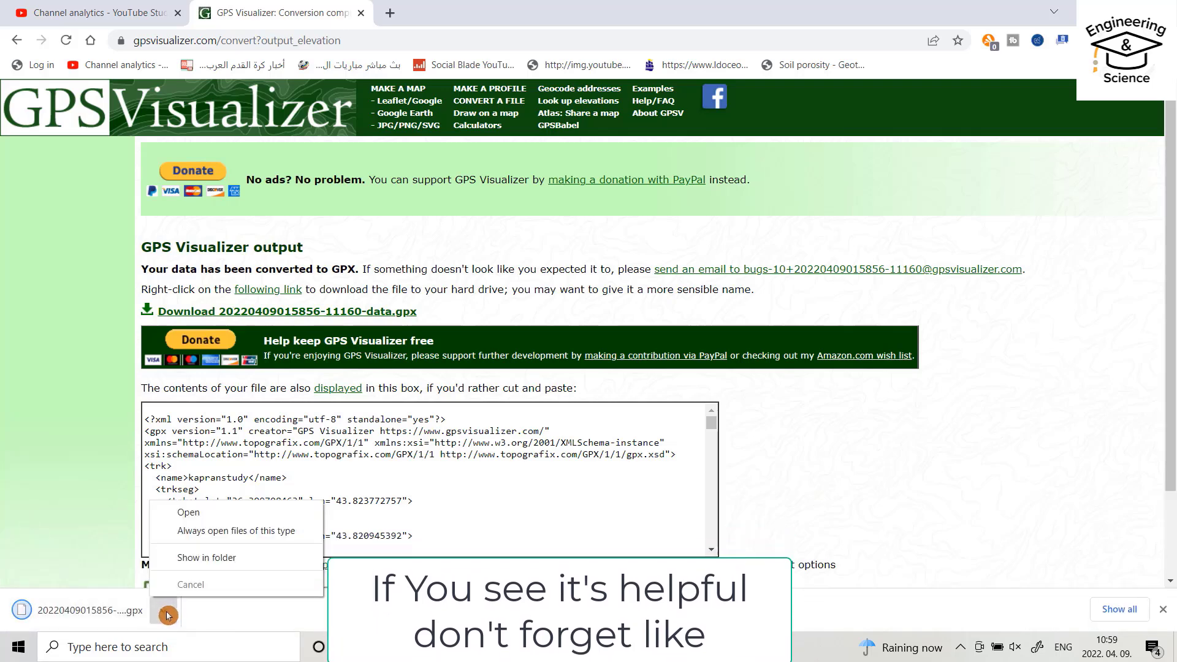
left_click(199, 570)
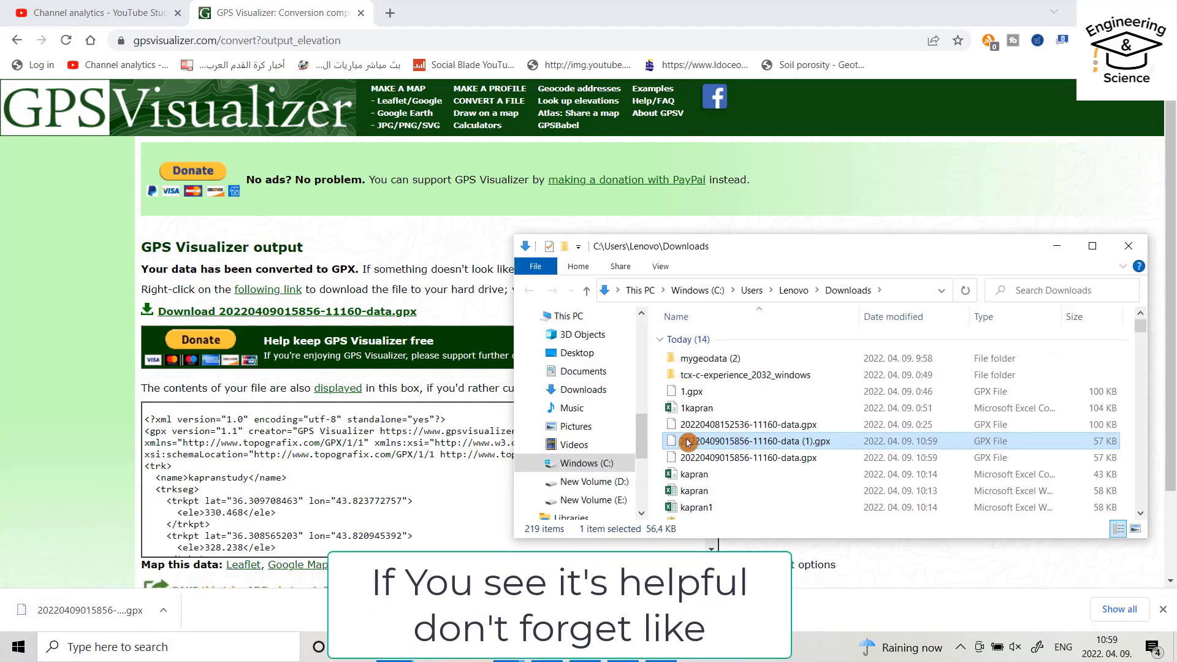
Step: Rename the newly downloaded GPX file in the Downloads folder as xyz.gpx
left_click(759, 443)
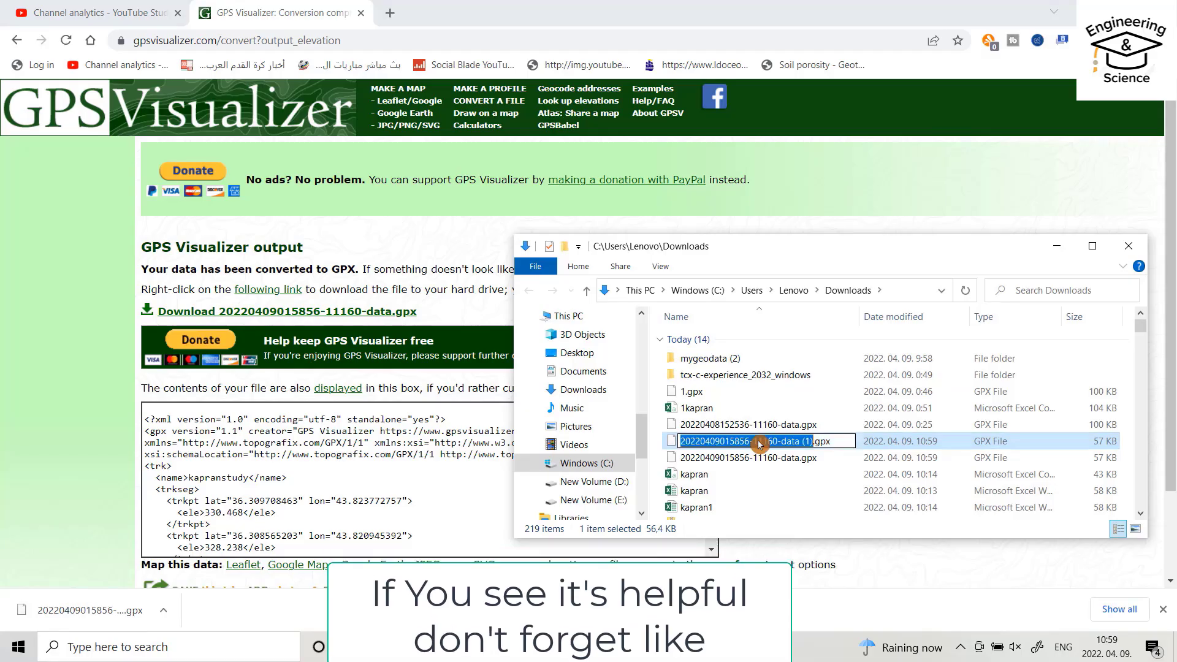
type("xyz")
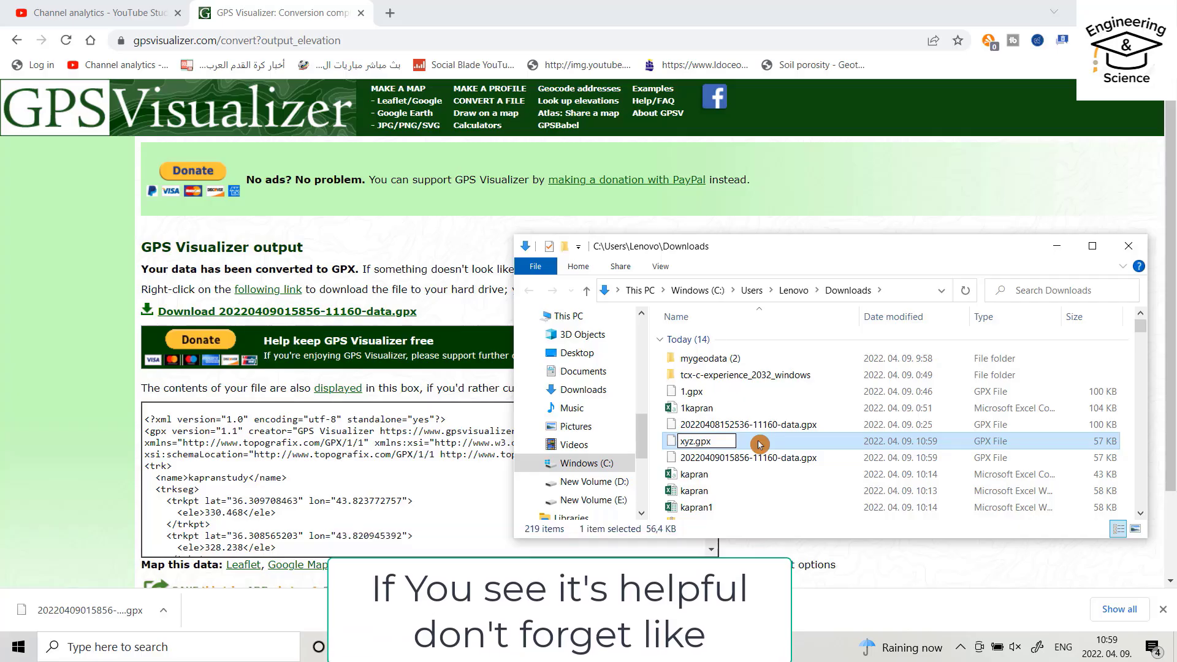
key("Return")
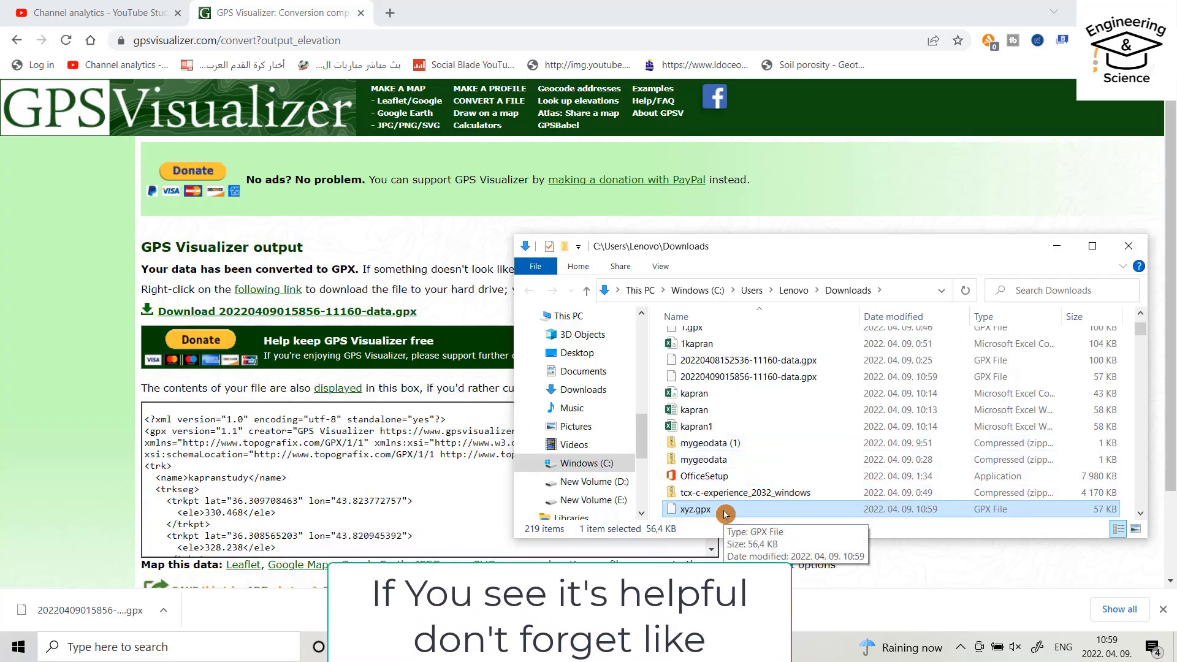
Step: Return to Chrome and search Google for "tcx converter download" in a new tab
left_click(390, 13)
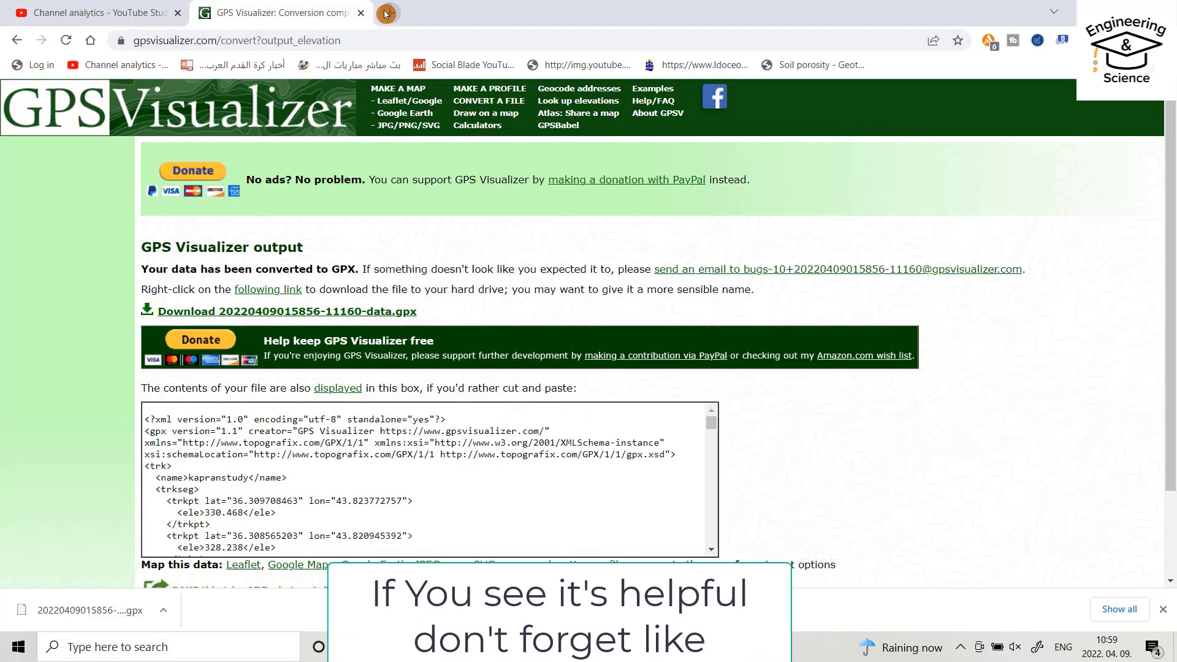
left_click(448, 311)
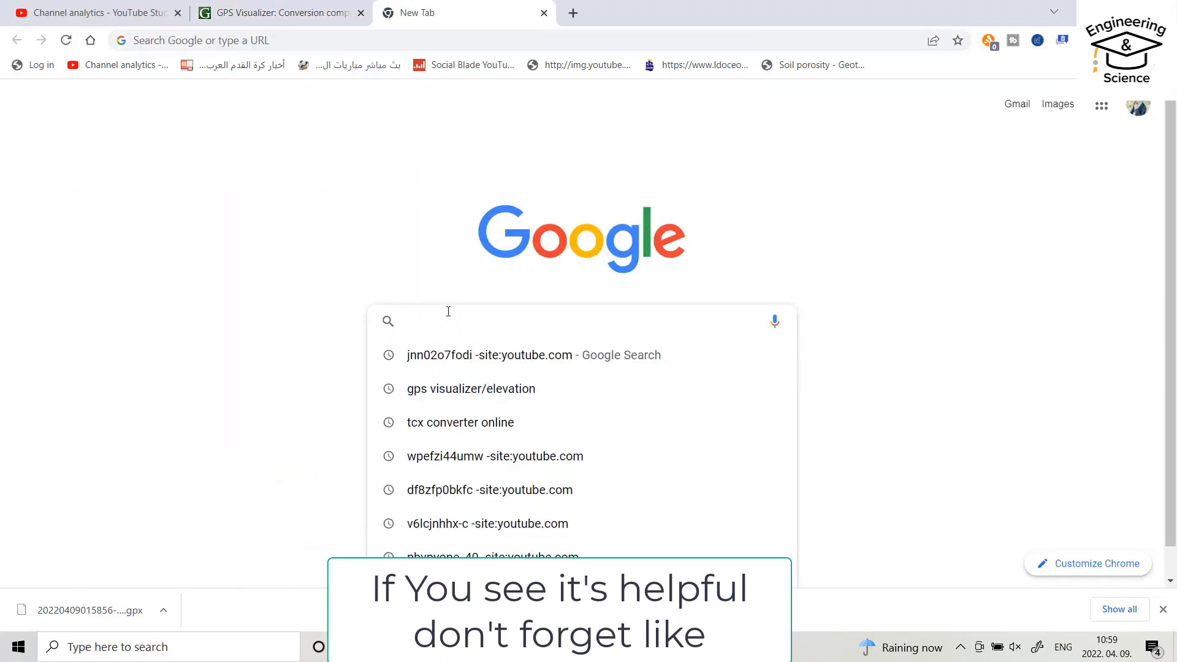
type("tx")
key("Down")
key("BackSpace")
key("BackSpace")
key("BackSpace")
key("BackSpace")
key("BackSpace")
key("BackSpace")
key("BackSpace")
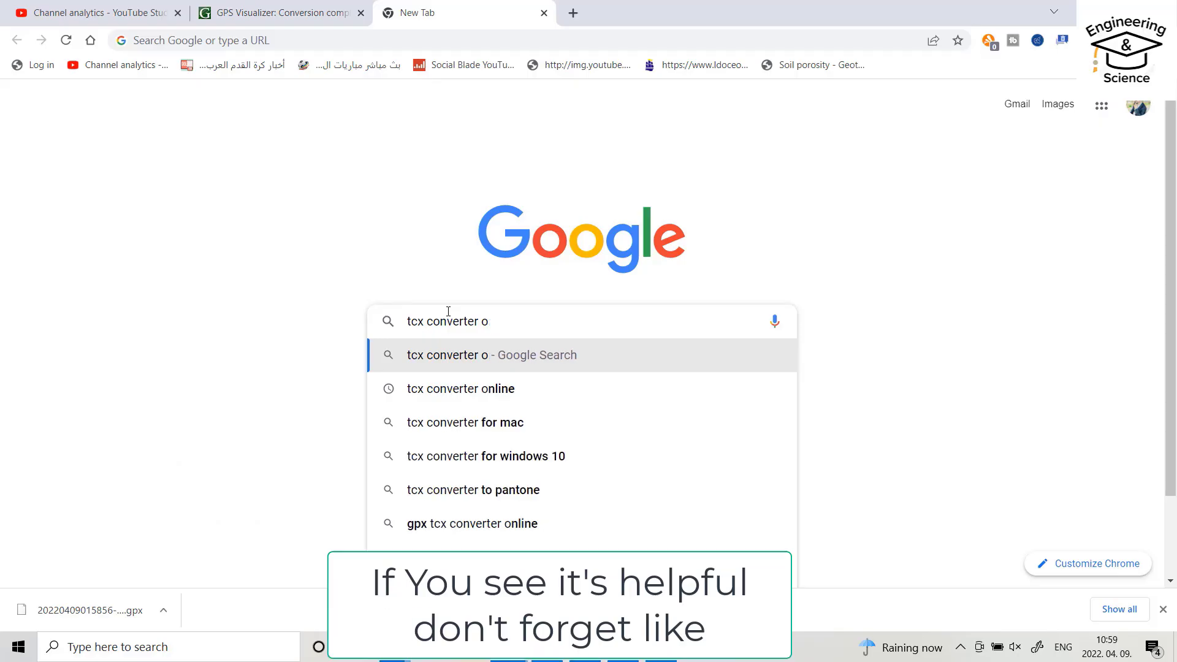
type("download")
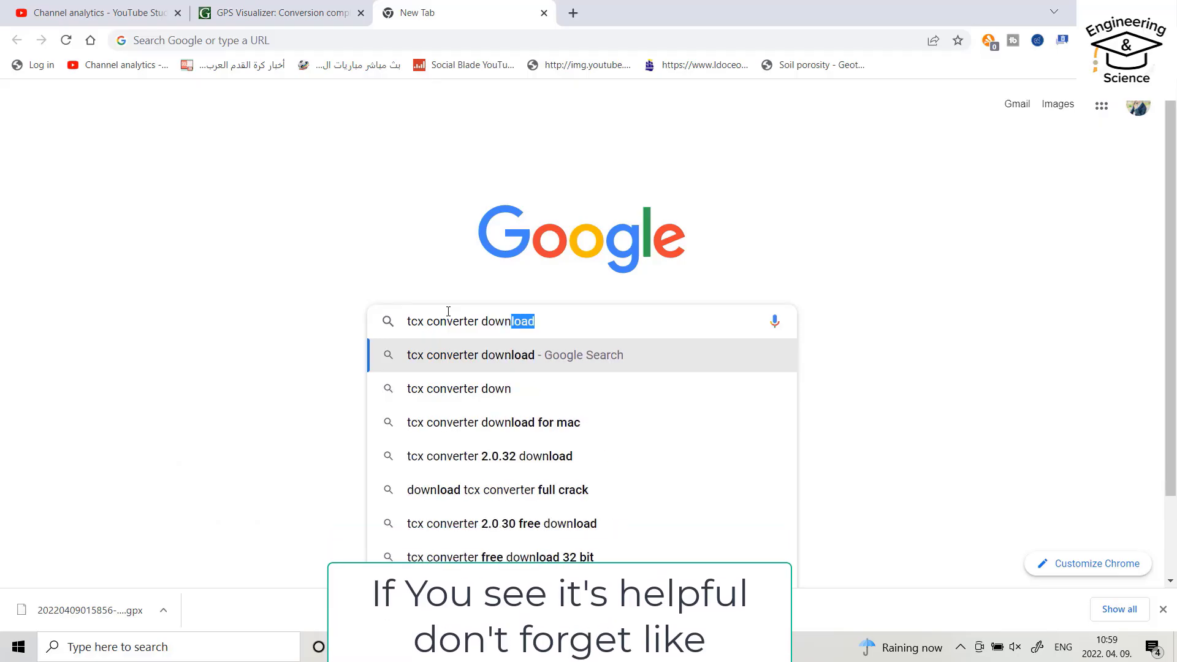
key("Return")
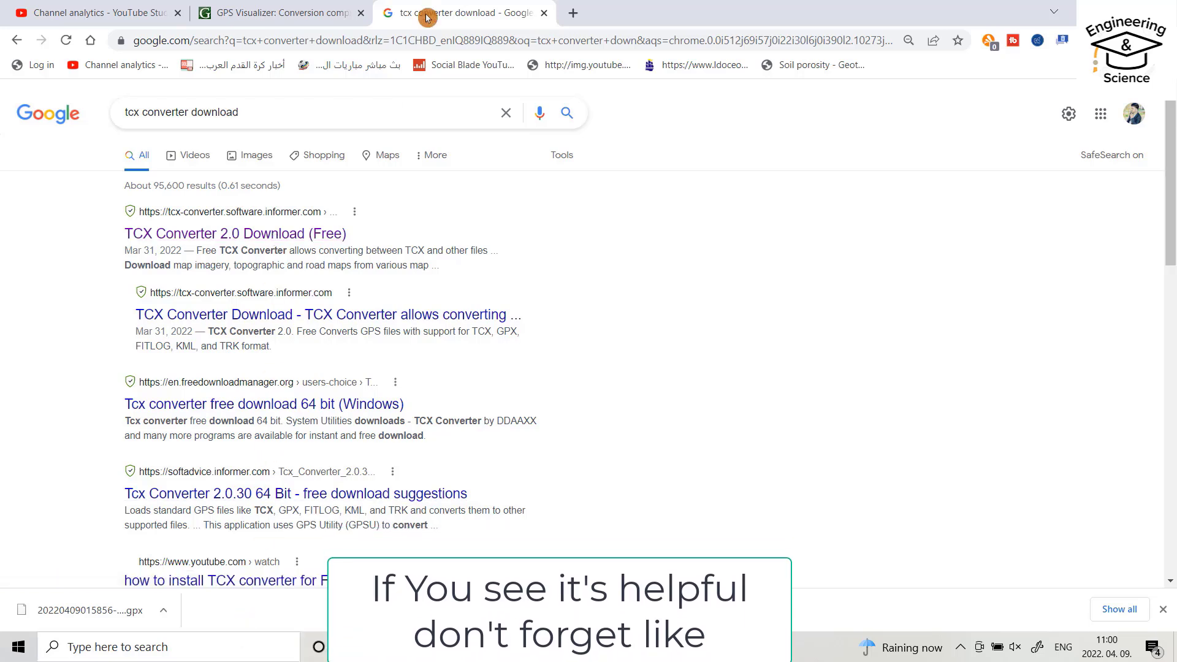
Step: Switch to TCX Converter and open xyz.gpx from the Downloads folder
left_click(187, 643)
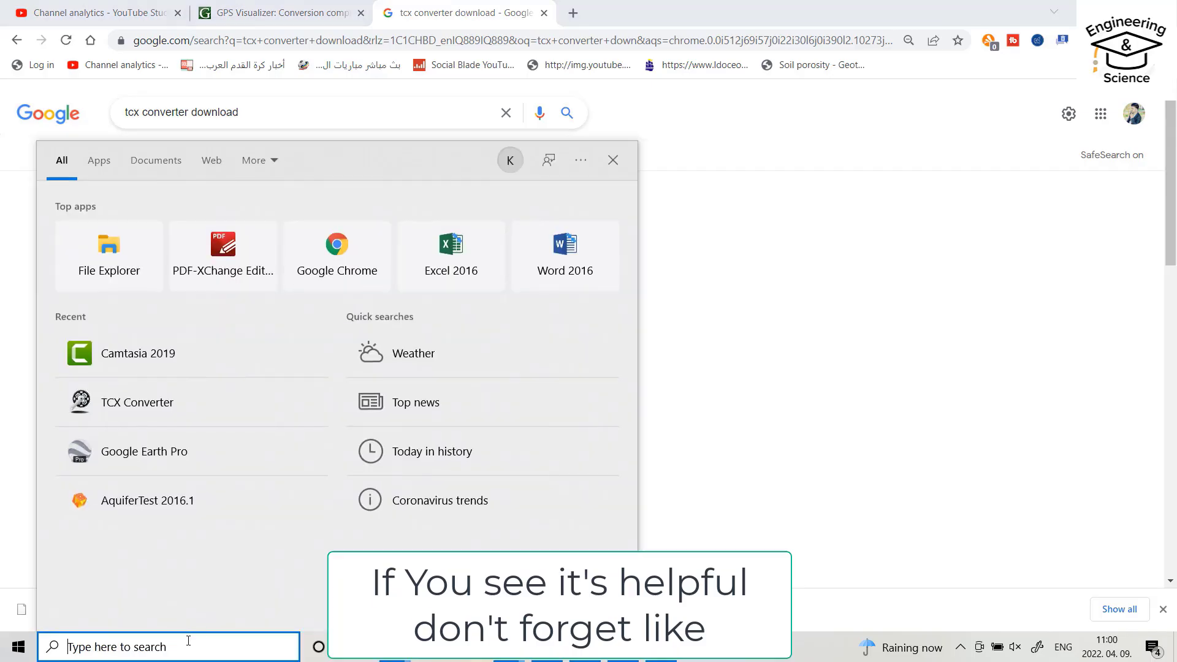
left_click(132, 413)
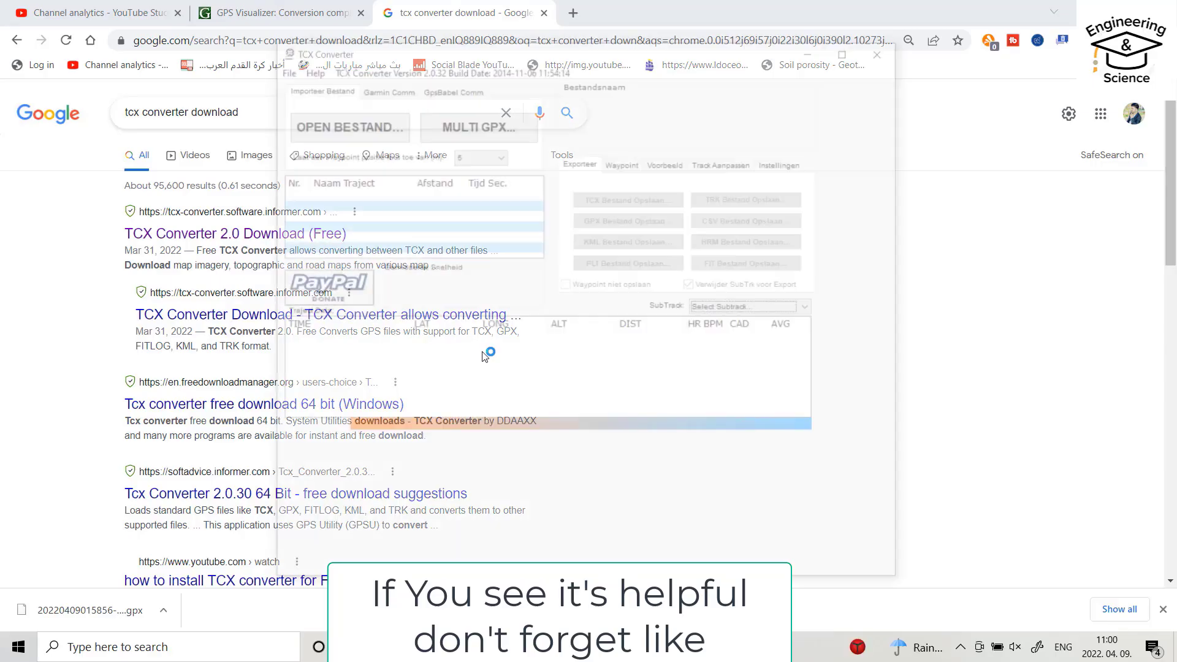
left_click(343, 124)
left_click(387, 170)
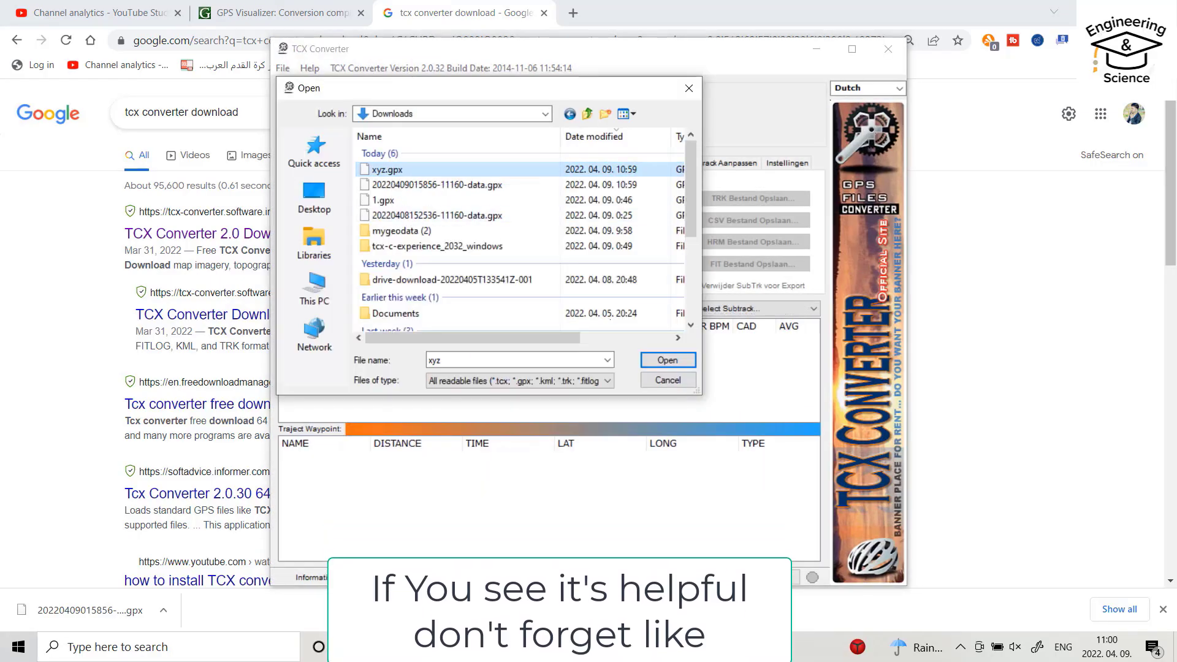
left_click(657, 360)
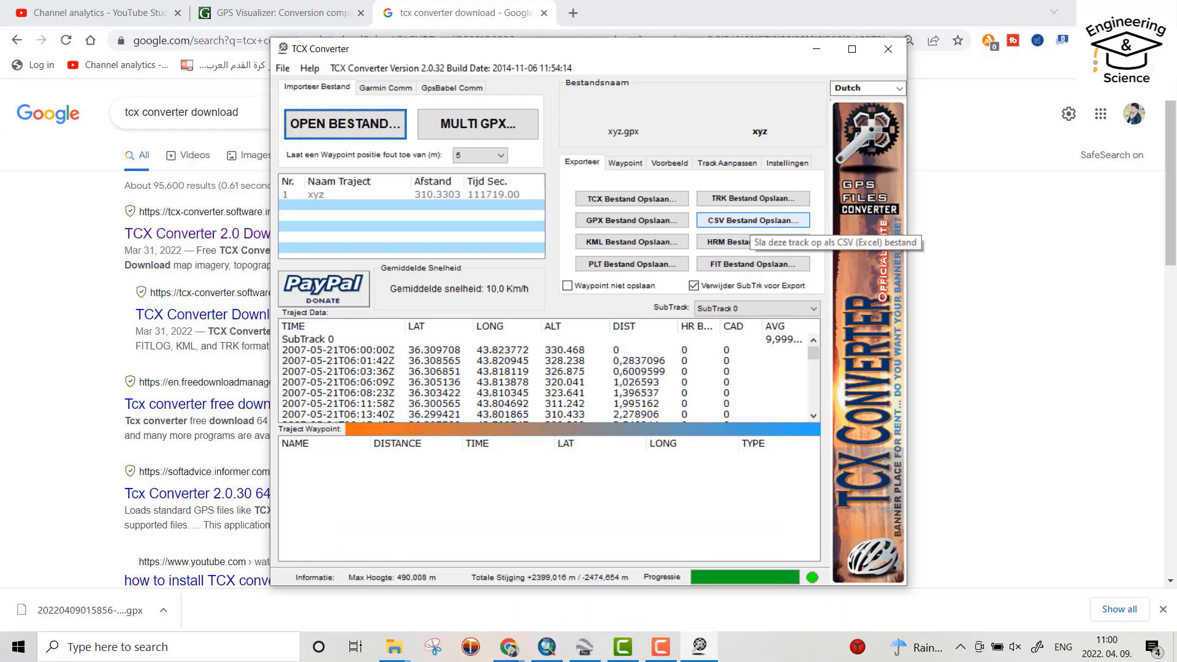
Step: Export the xyz track as a CSV file named latlong in the Desktop's Getxyz folder, using ";" as cell separators, and minimize the converter
left_click(753, 222)
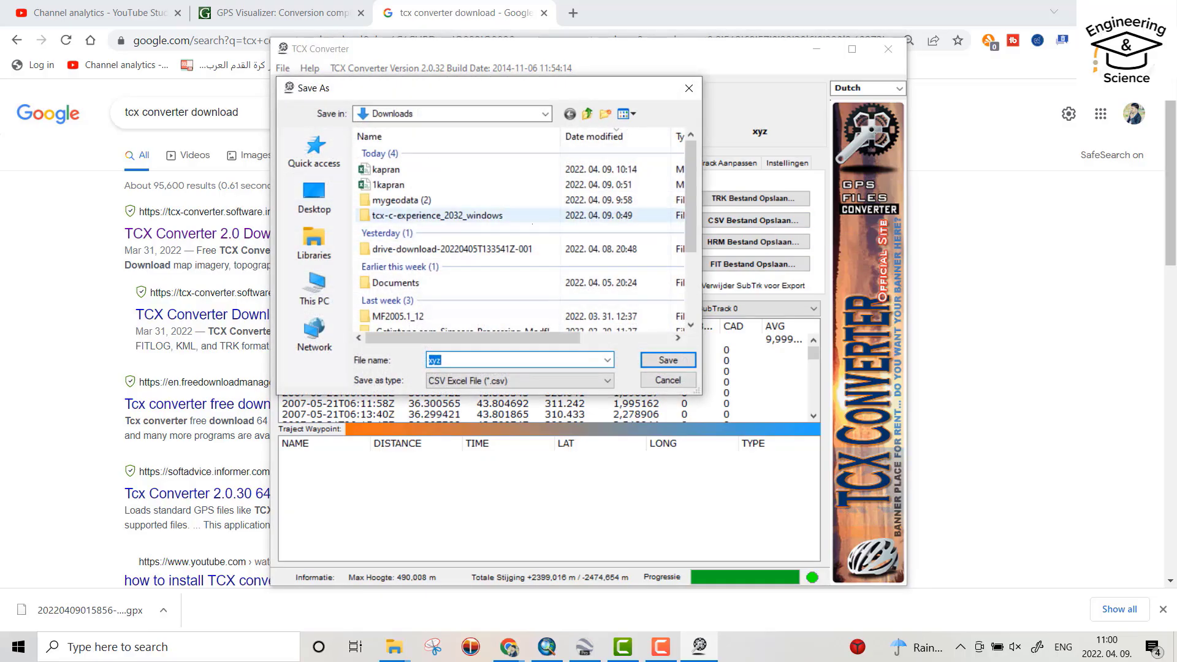
left_click(314, 197)
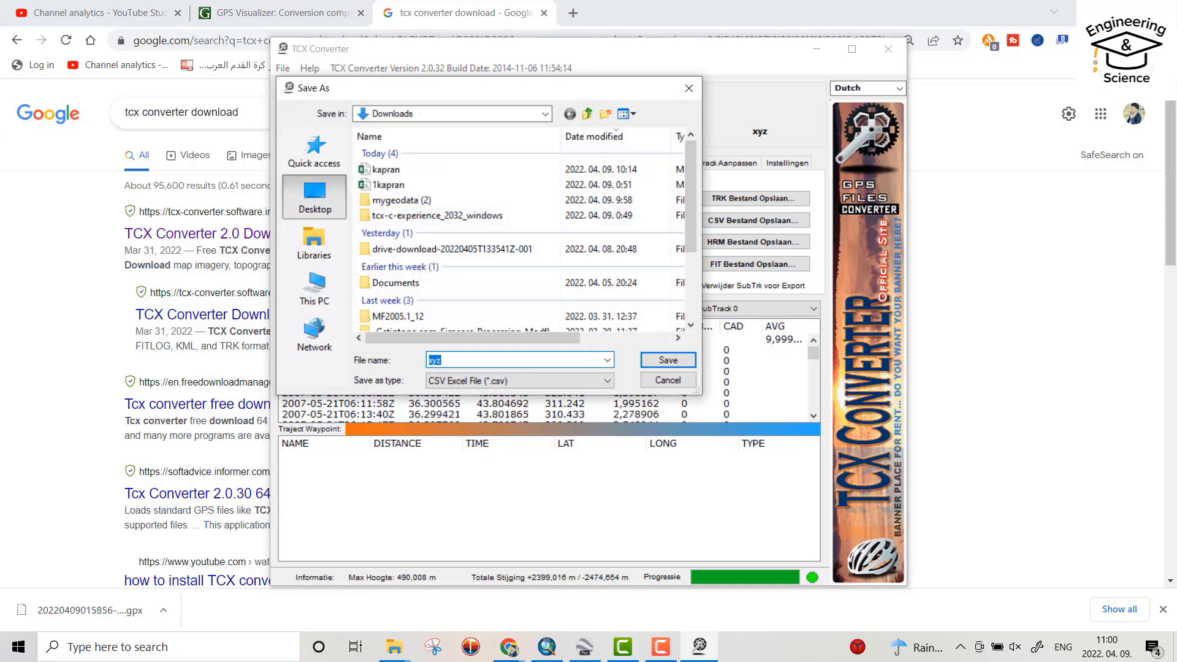
scroll(518, 236, "down", 3)
double_click(410, 214)
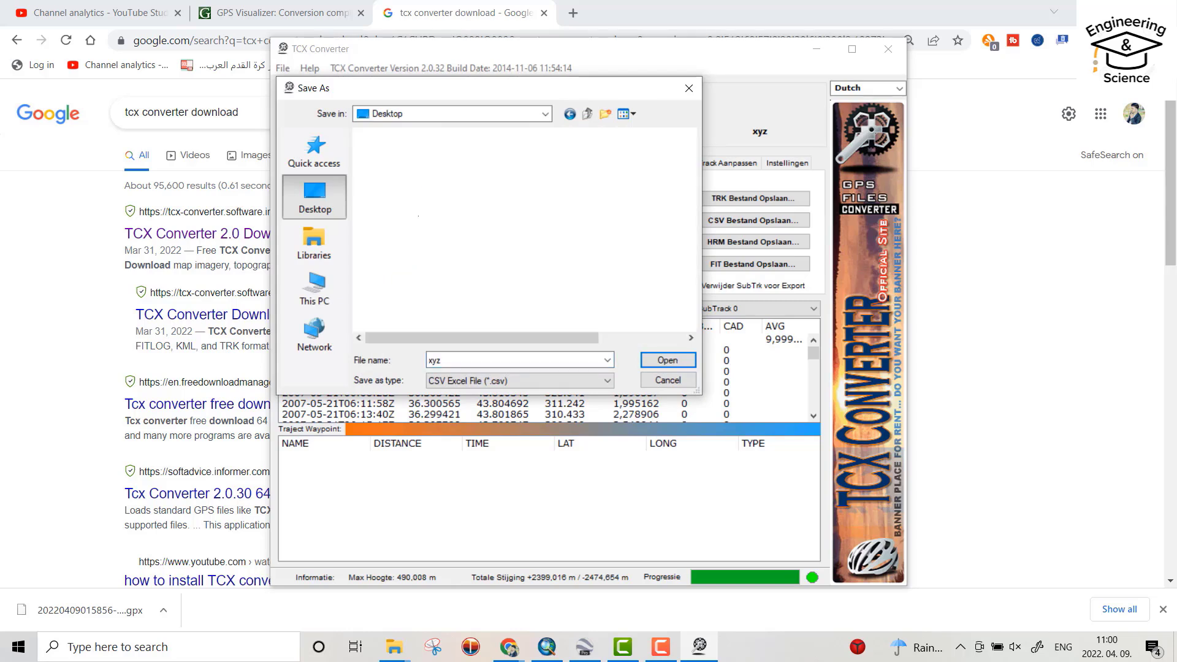
left_click(462, 356)
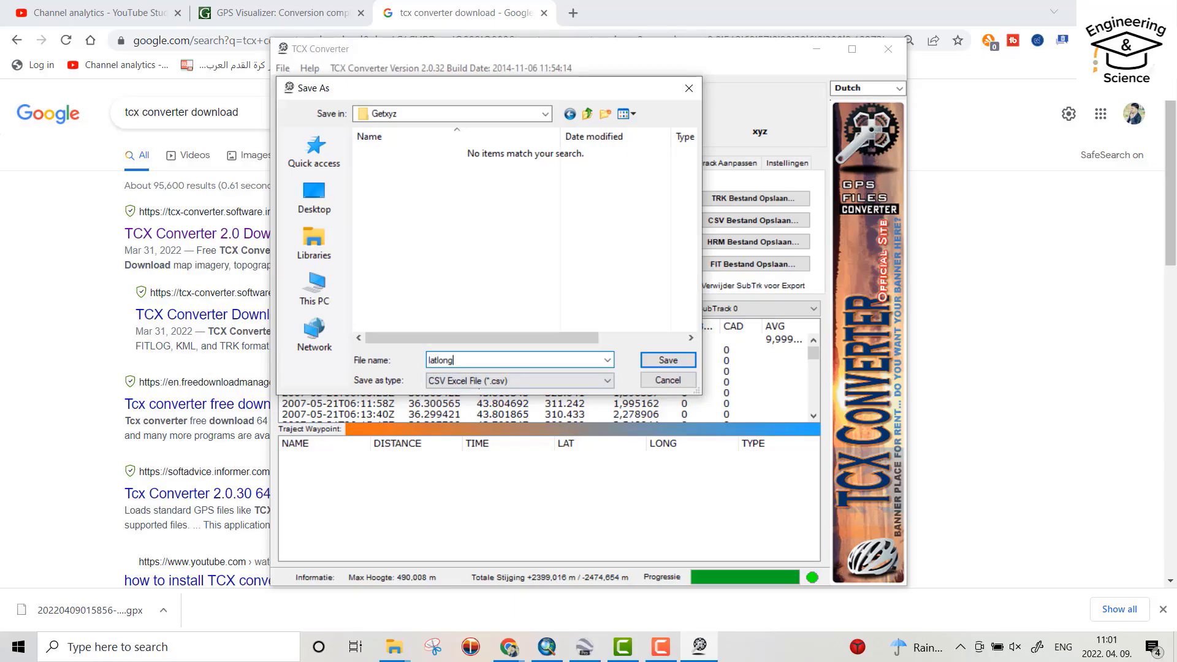
left_click(668, 359)
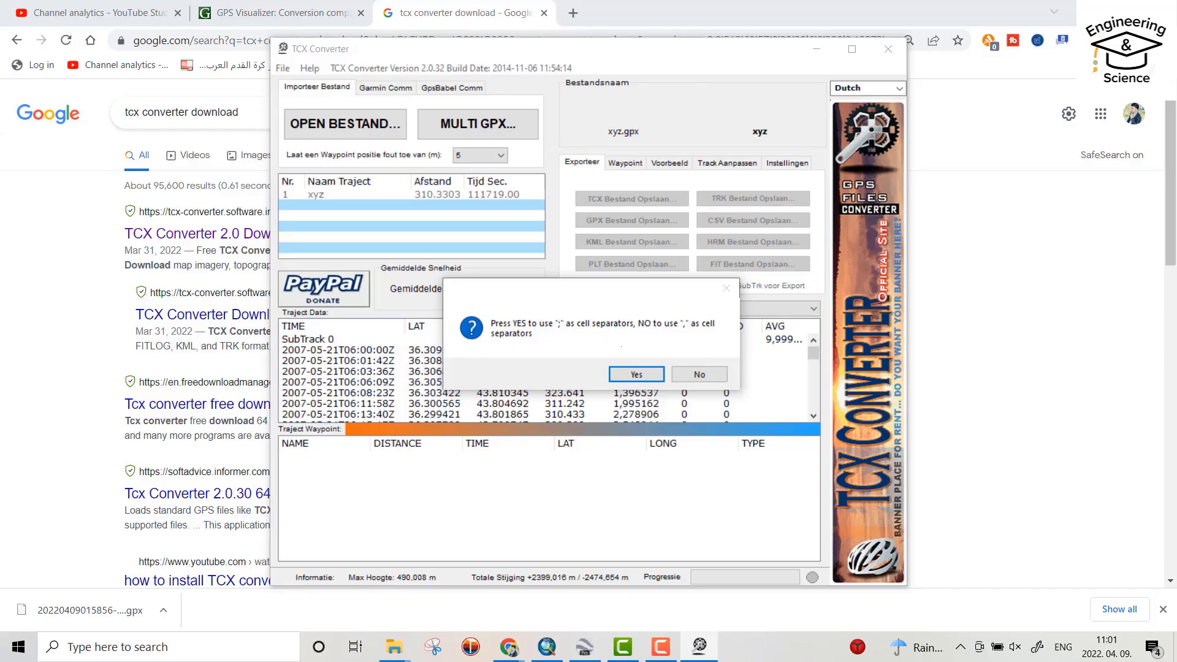
key("Return")
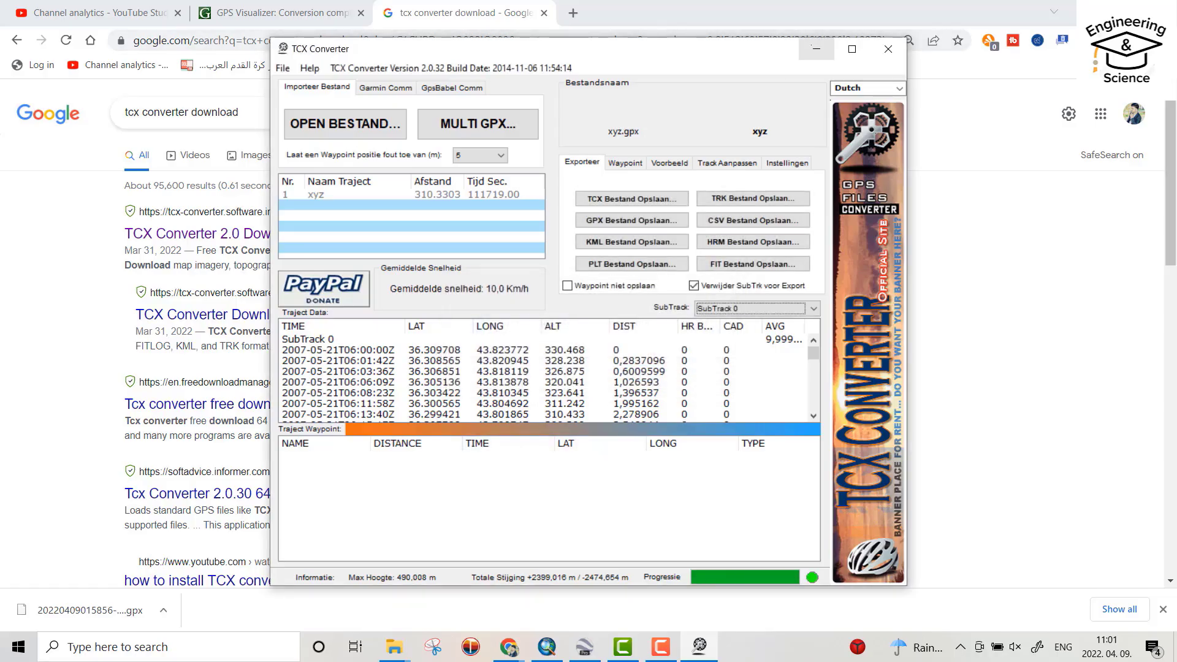
left_click(816, 48)
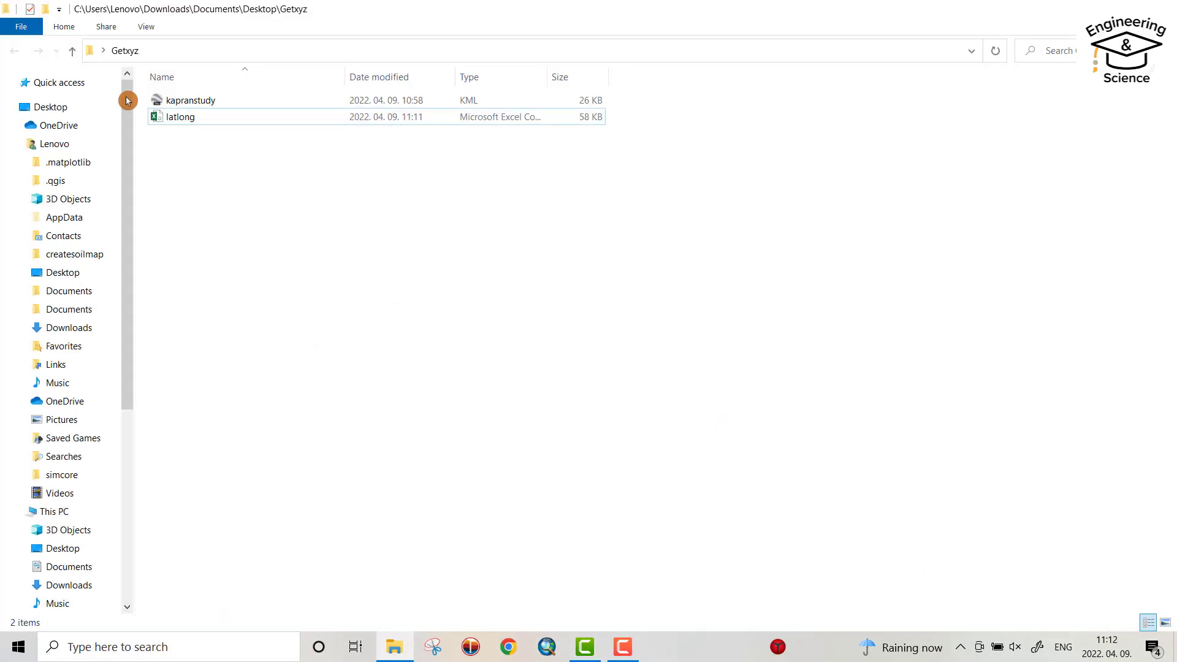
Step: Open latlong in Excel and copy the full LAT and LONG columns with their headers into a new workbook, starting at A1
double_click(183, 117)
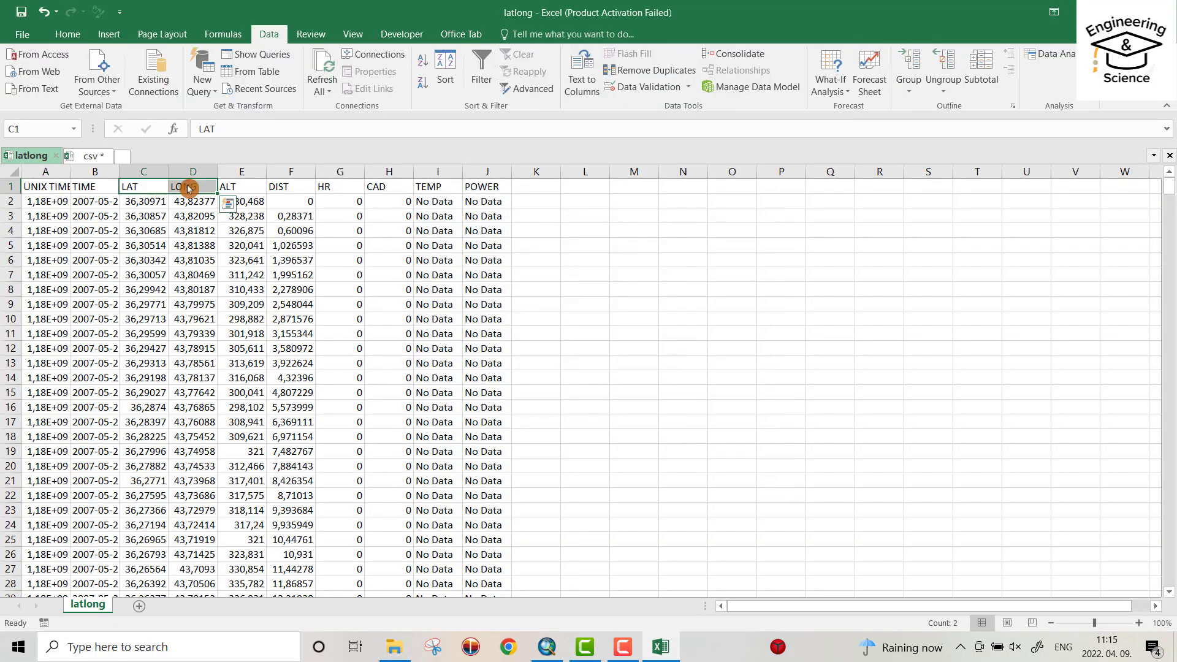
left_click(131, 184)
left_click_drag(192, 190, 149, 188)
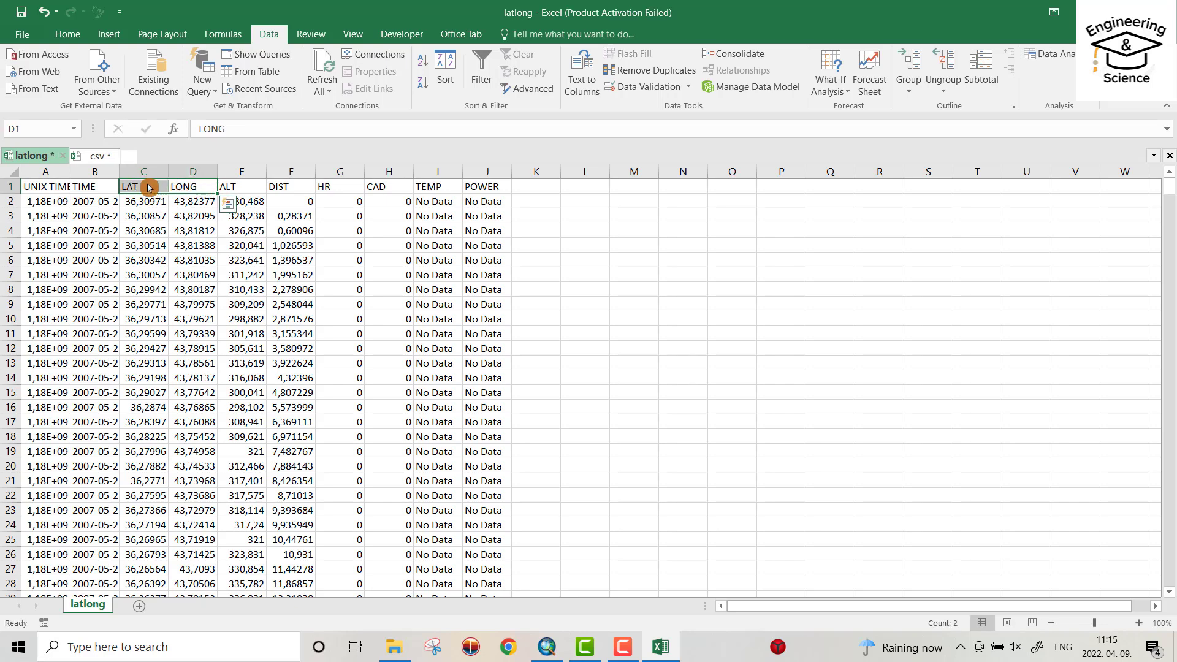
key("ctrl+shift+Down")
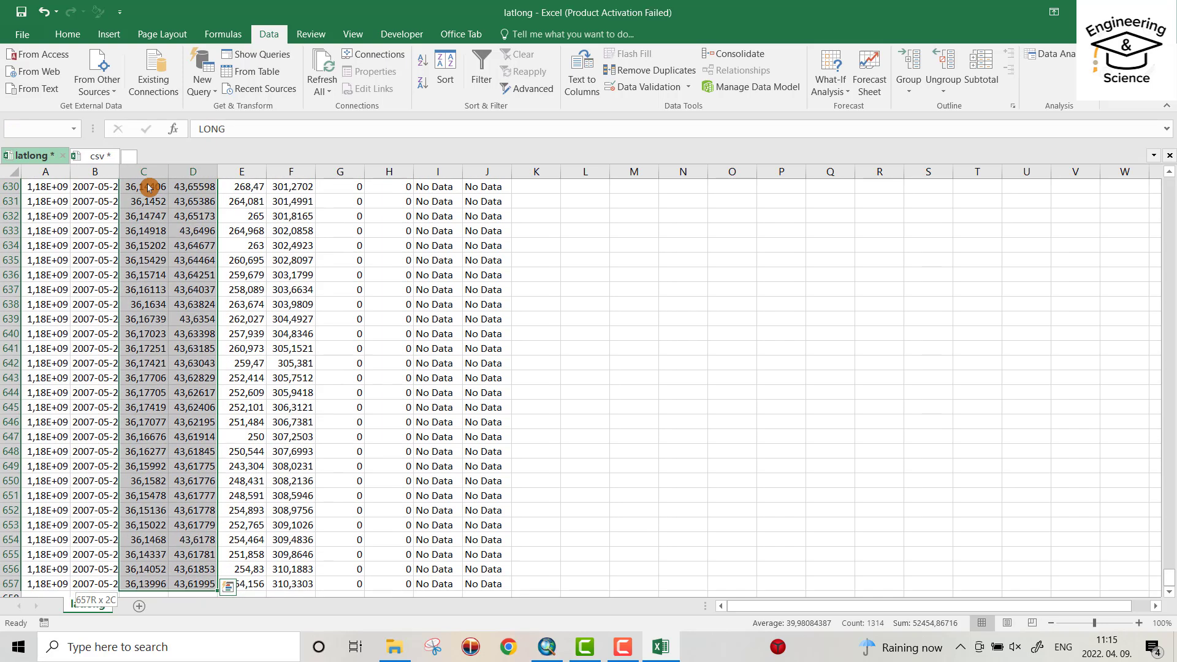
key("ctrl+c")
double_click(129, 156)
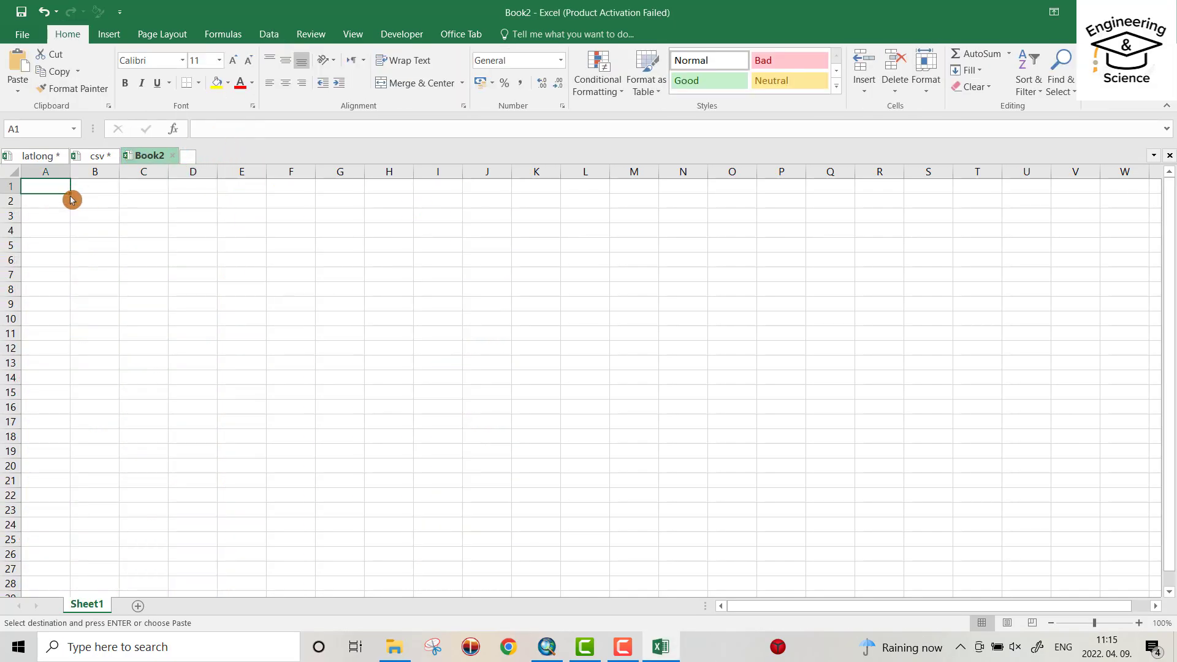
key("ctrl+v")
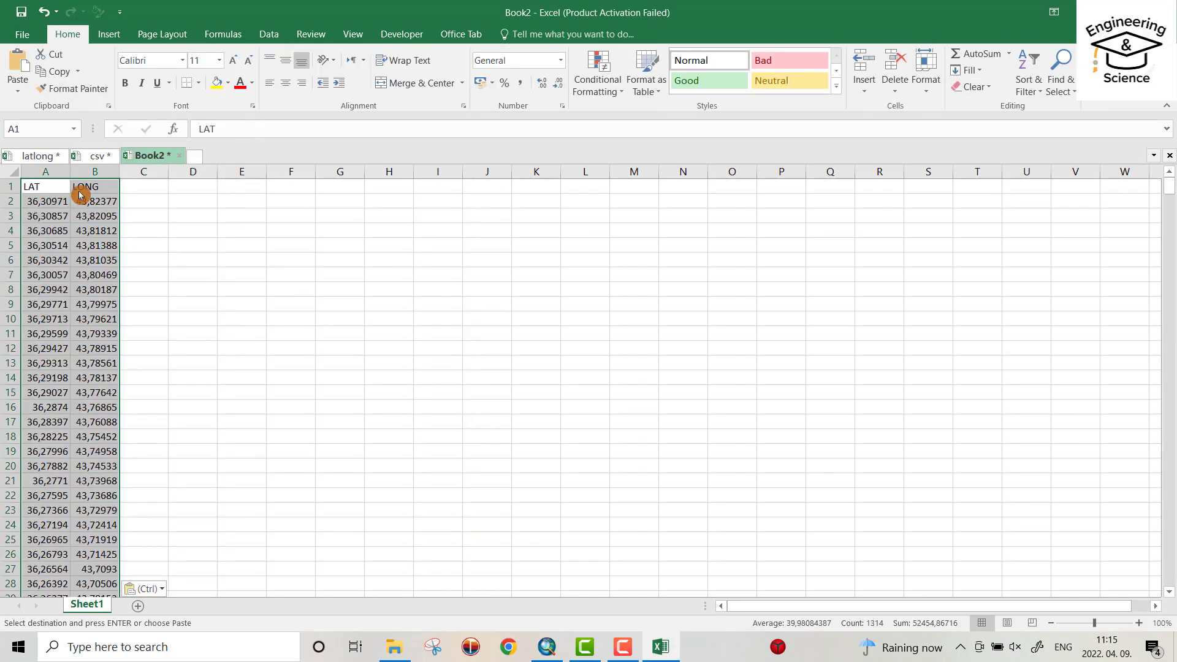
Step: Save the workbook as csvstudyarea in CSV (MS-DOS) format in the Desktop's Getxyz folder, keeping that format
left_click(20, 35)
left_click(35, 169)
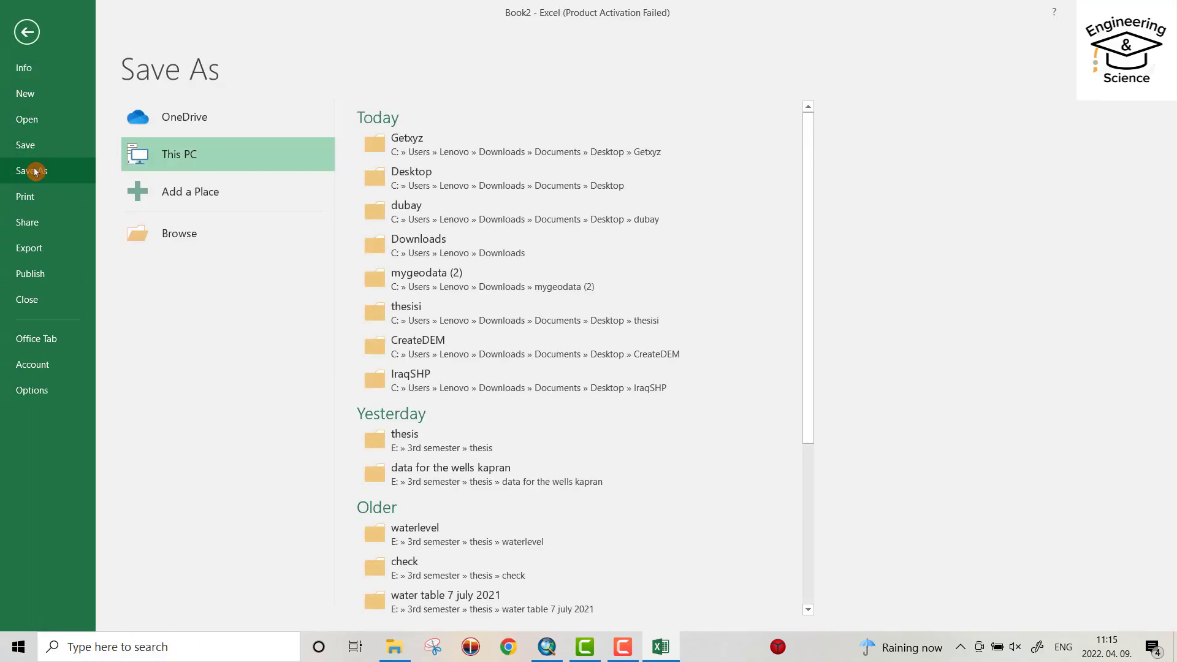
left_click(180, 232)
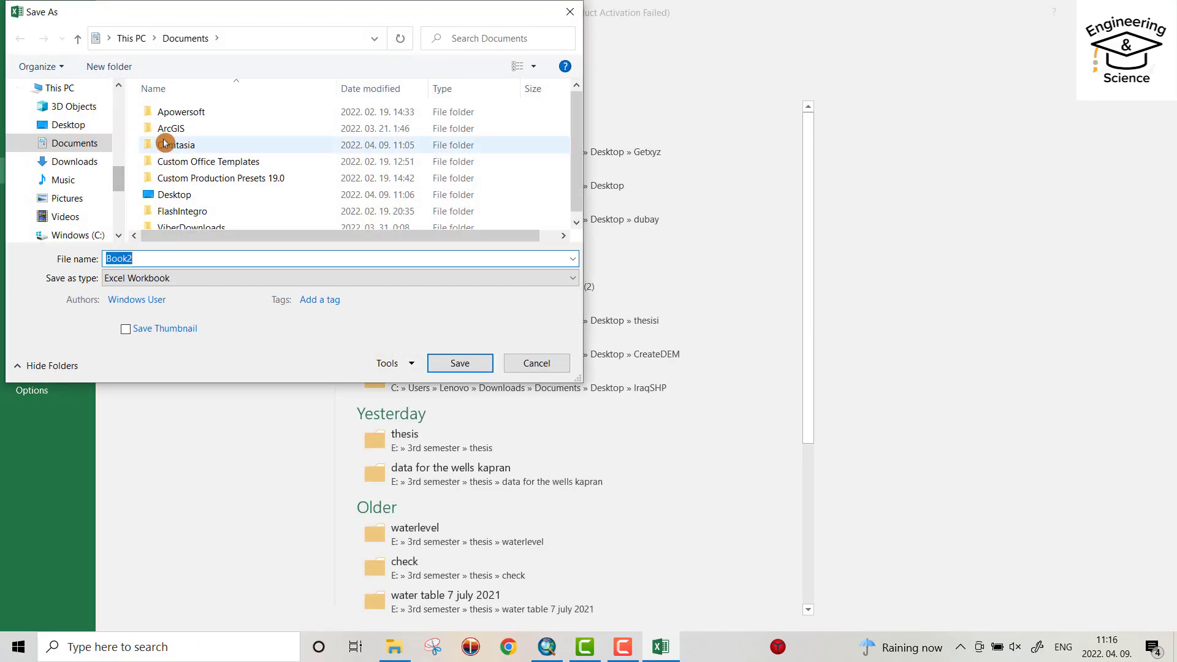
left_click(72, 124)
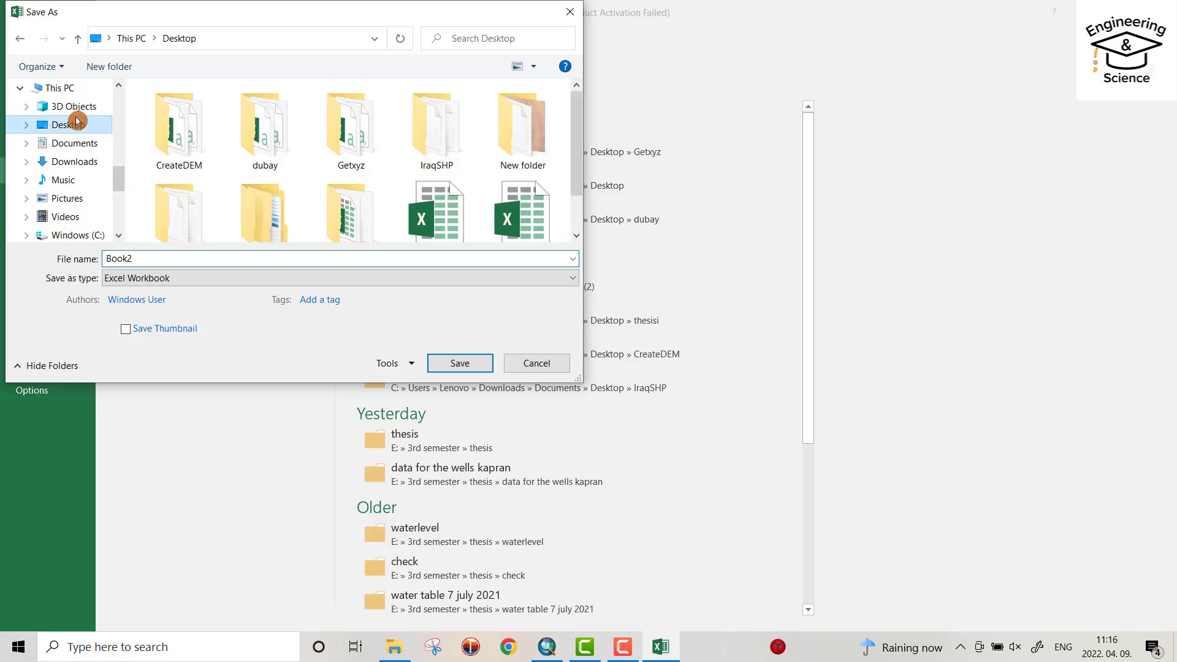
double_click(346, 125)
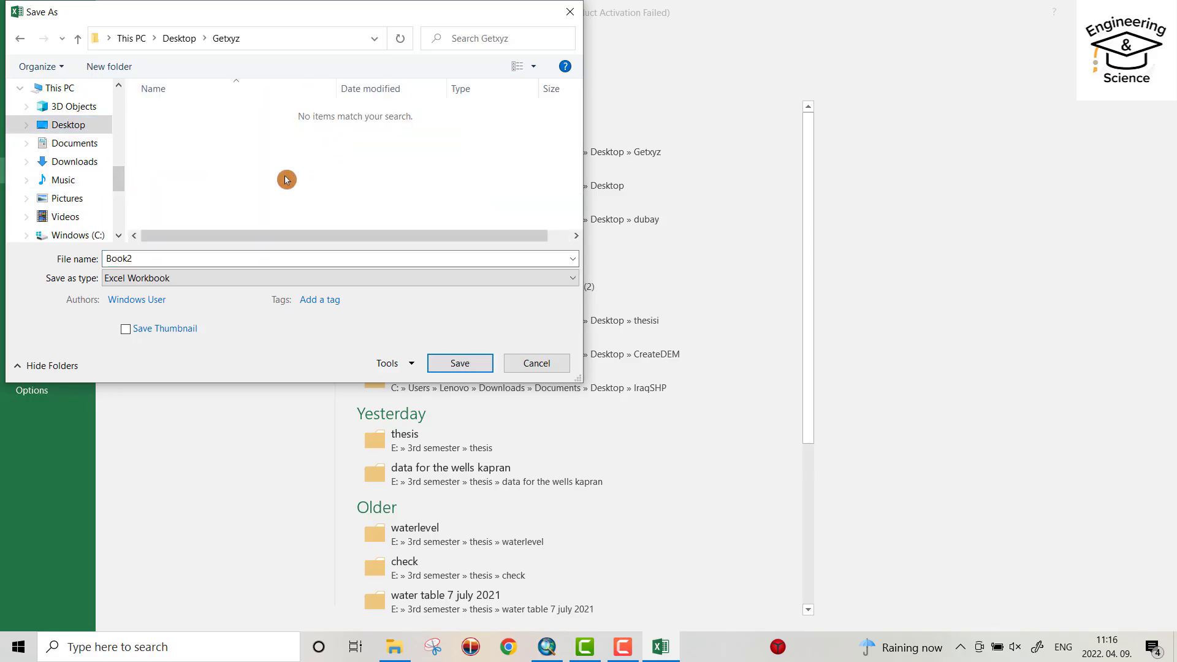
left_click(60, 258)
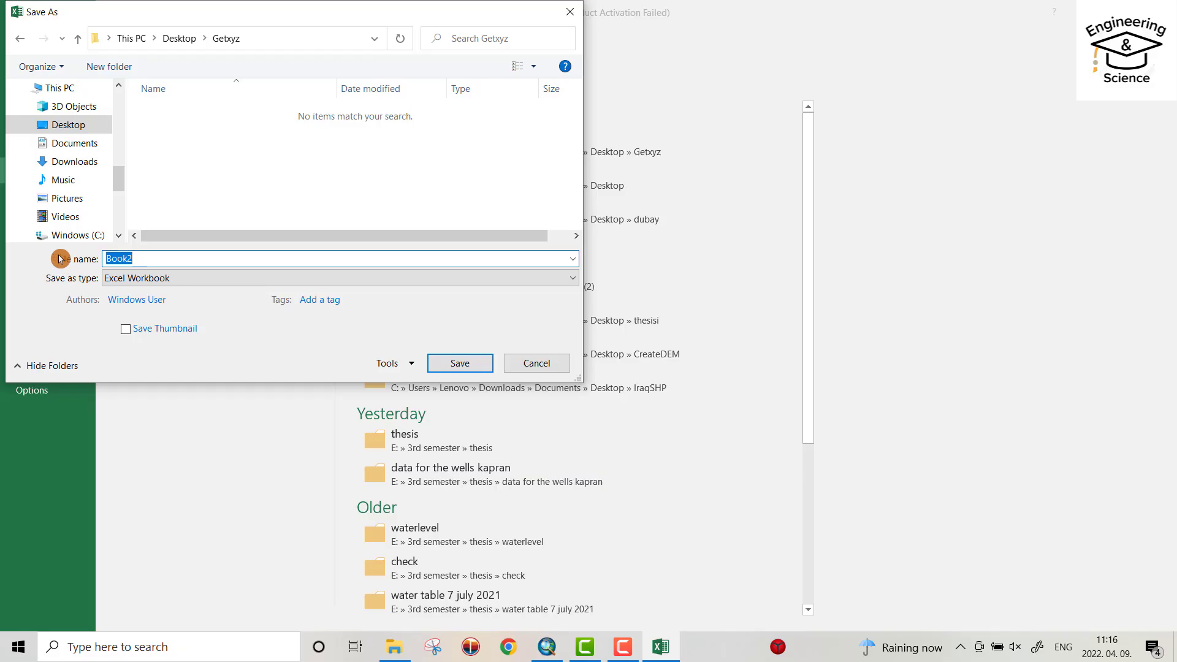
type("csvstudyarea")
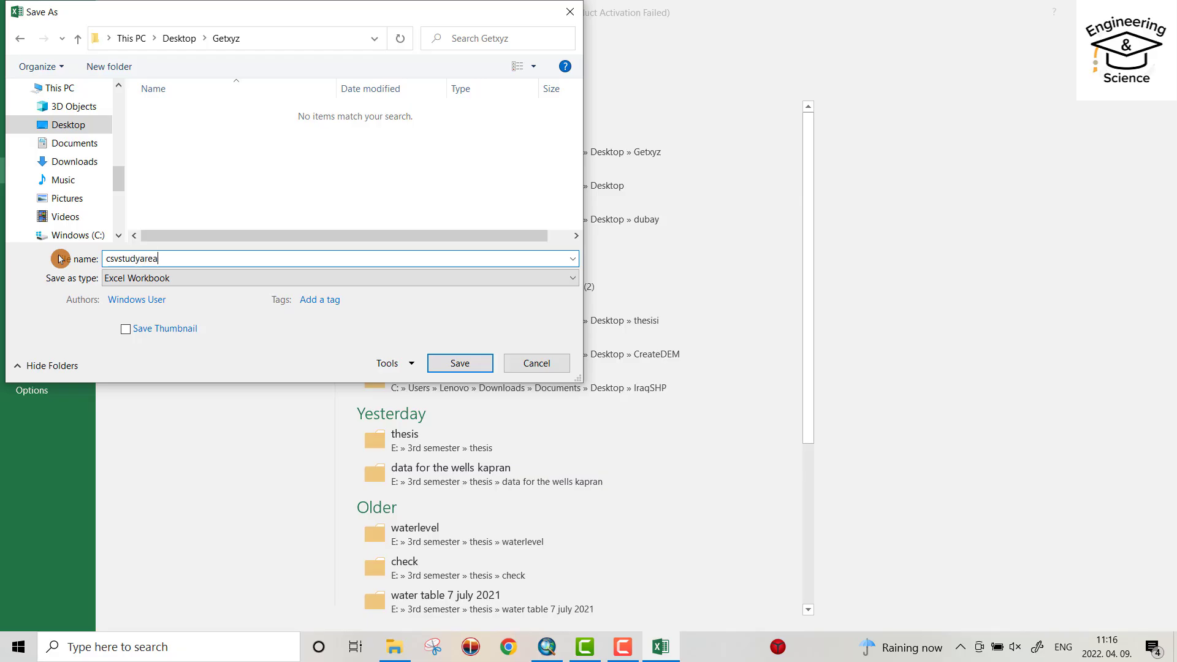
left_click(198, 277)
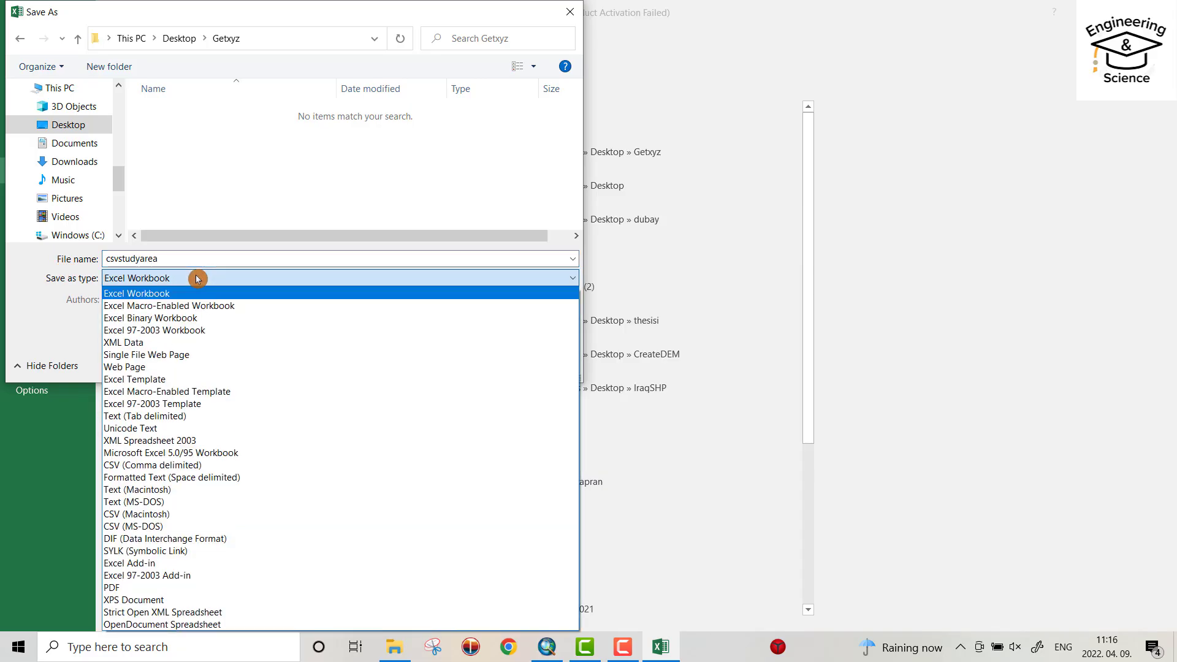
left_click(153, 526)
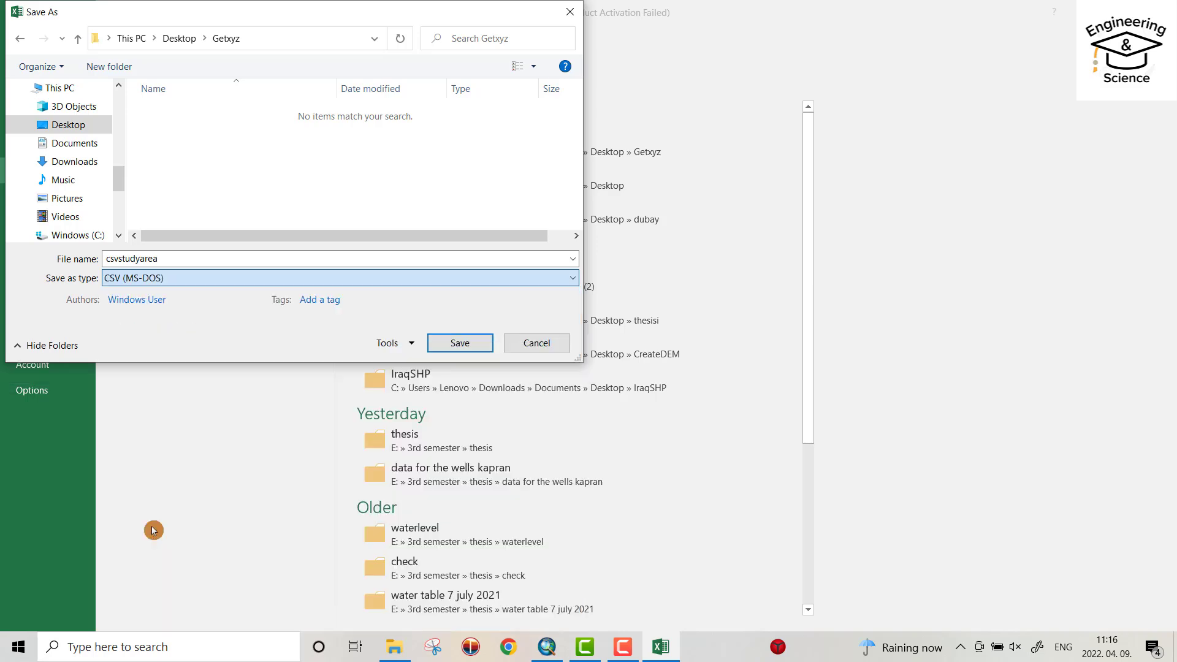
left_click(469, 341)
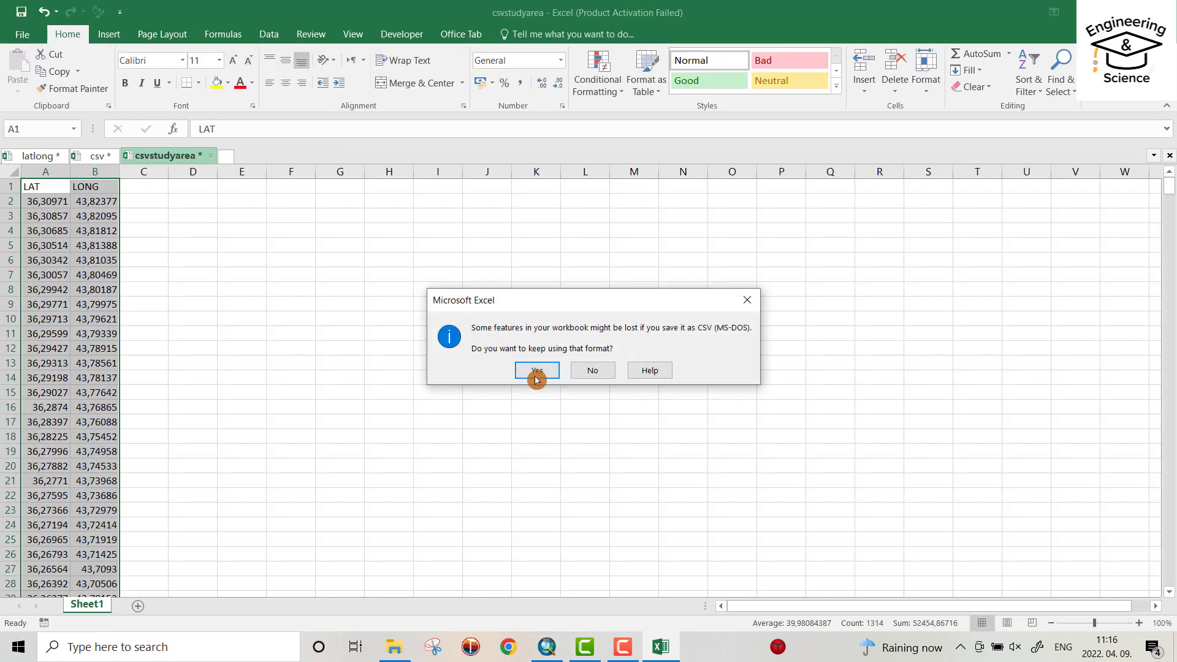
left_click(537, 369)
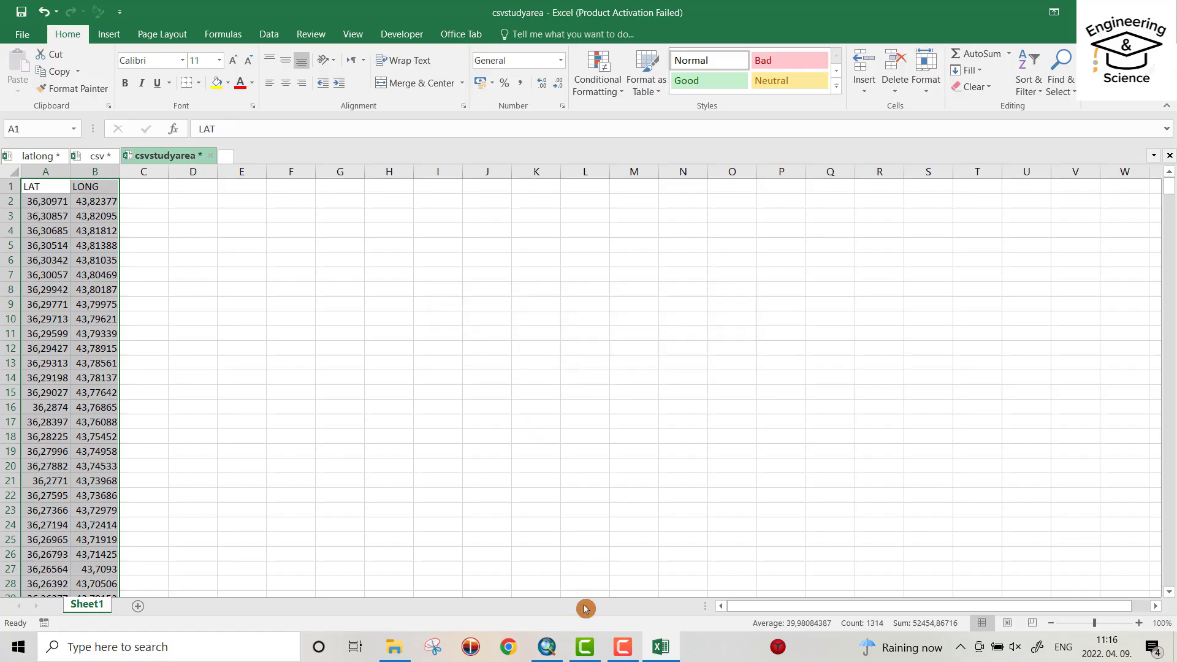
Step: Switch to ArcMap and start adding XY data, choosing csvstudyarea.csv from the Getxyz folder as the table
left_click(547, 647)
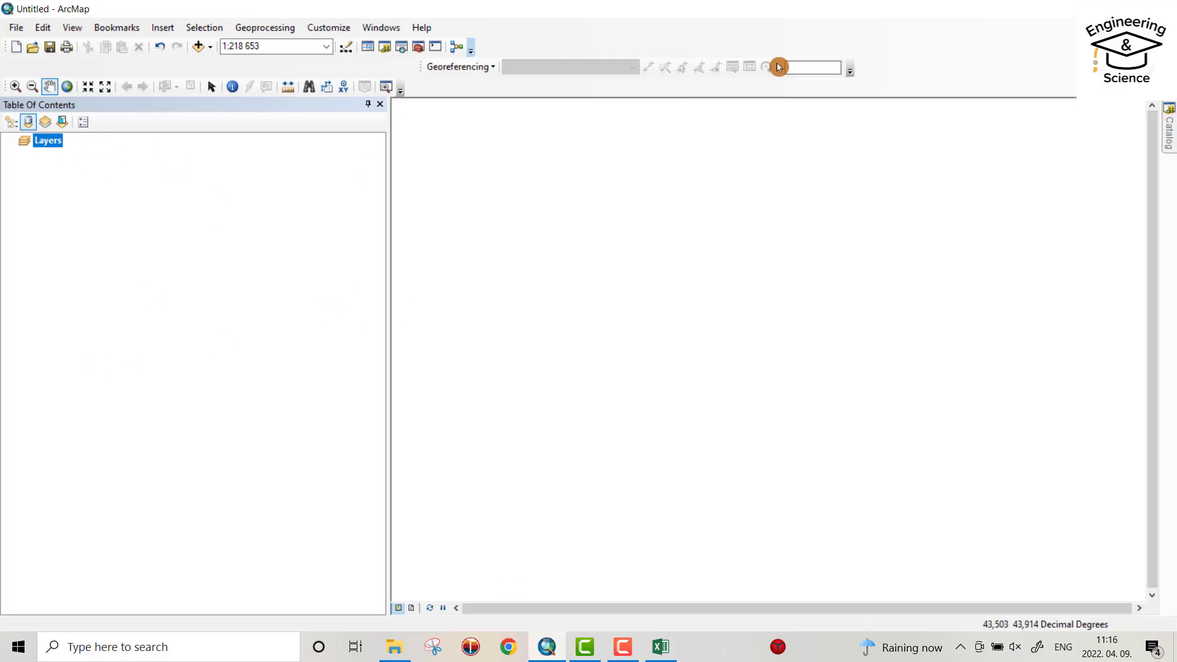
left_click(20, 25)
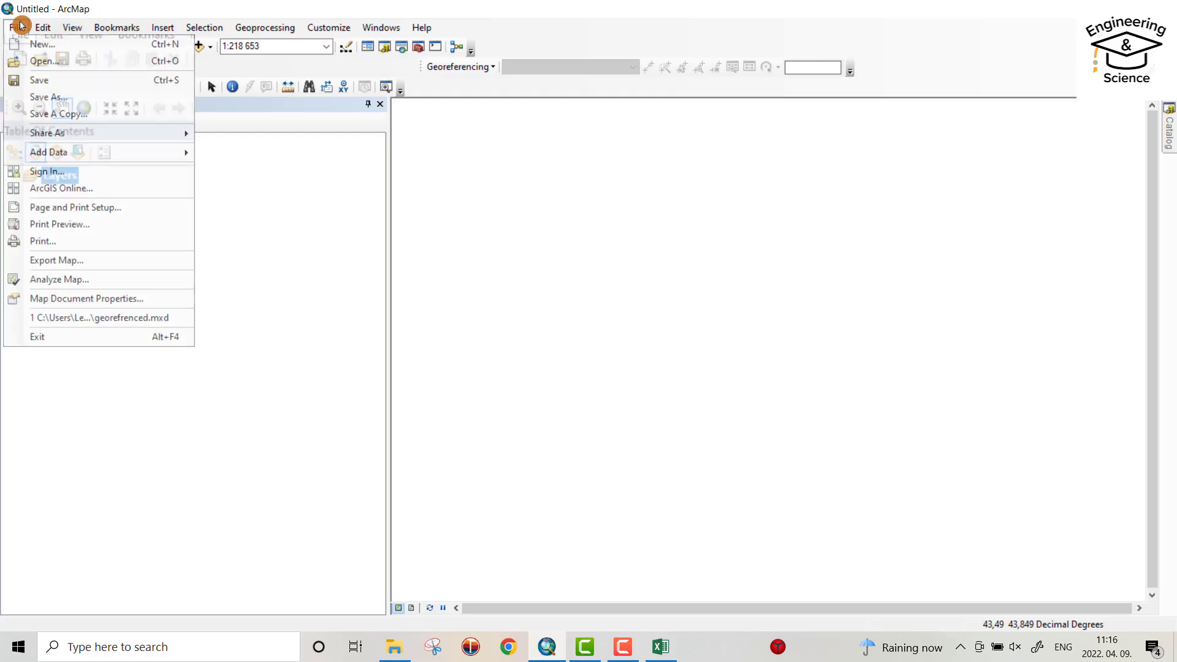
mouse_move(49, 152)
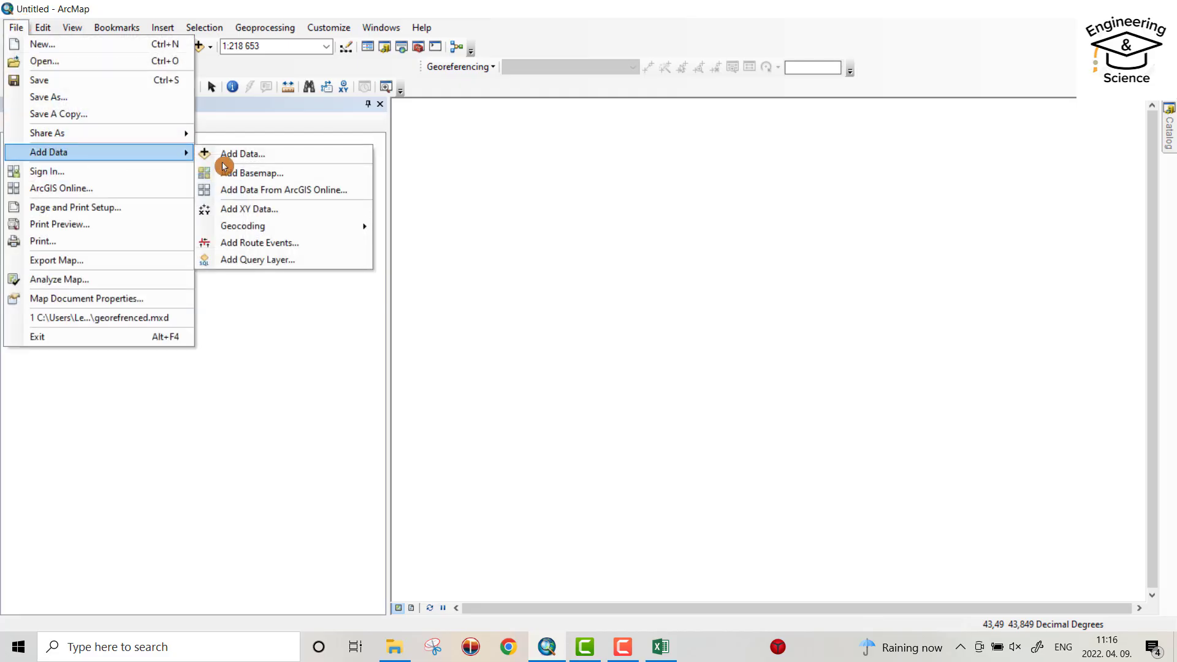
left_click(250, 209)
left_click(702, 184)
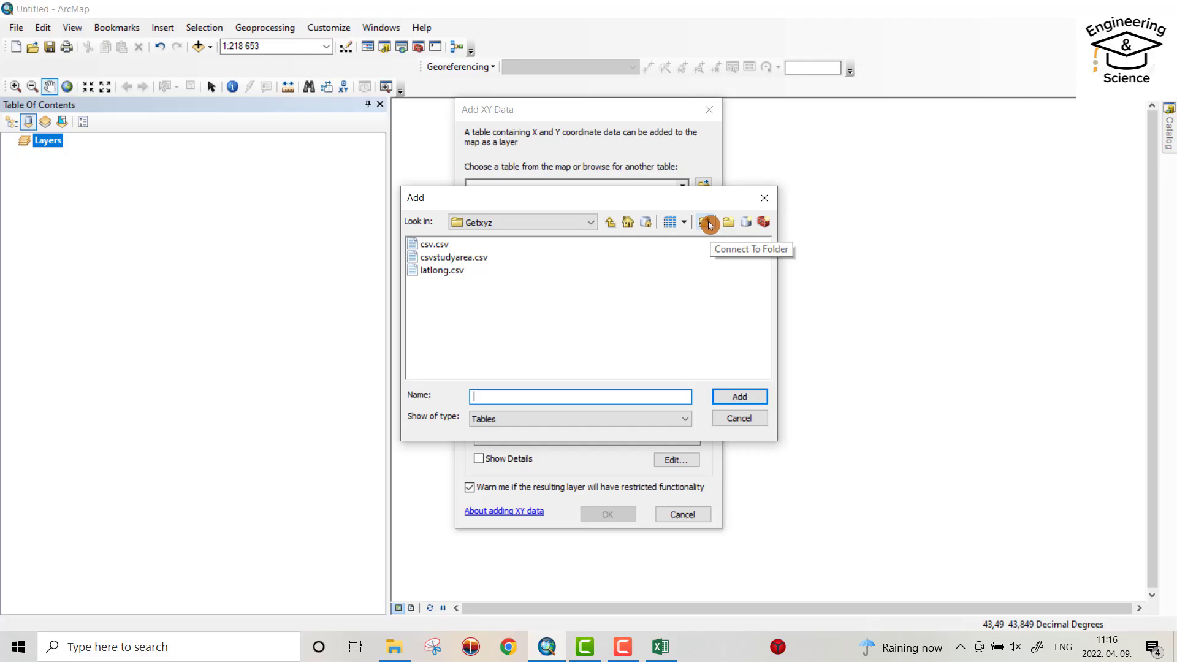
left_click(466, 258)
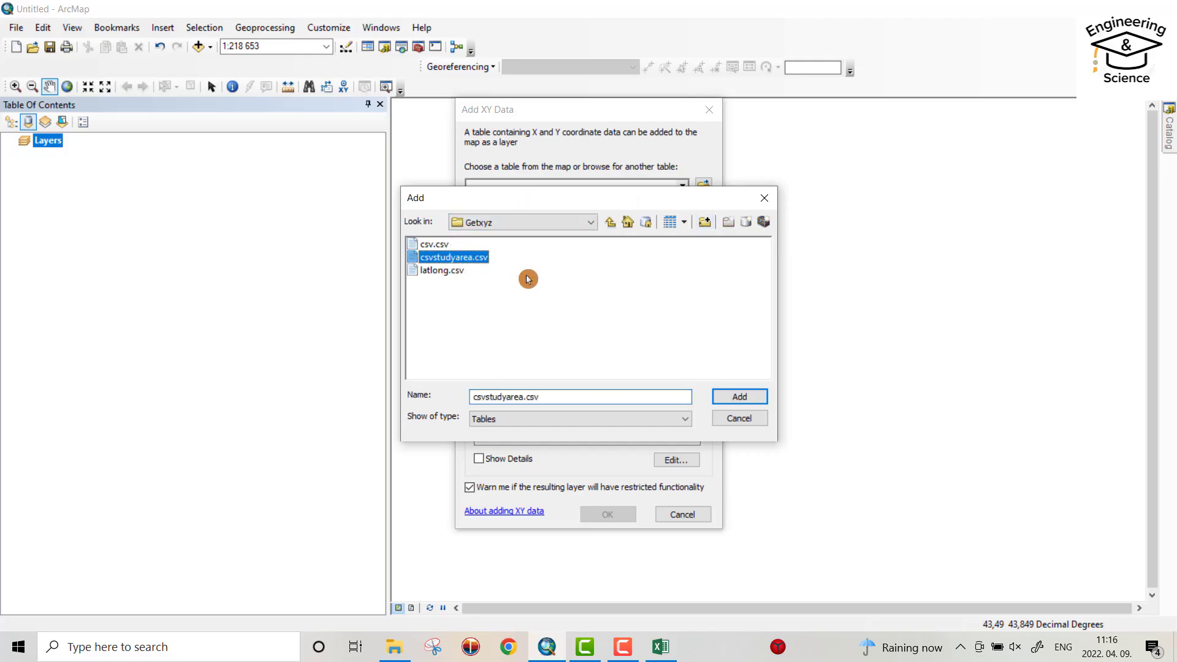
left_click(745, 395)
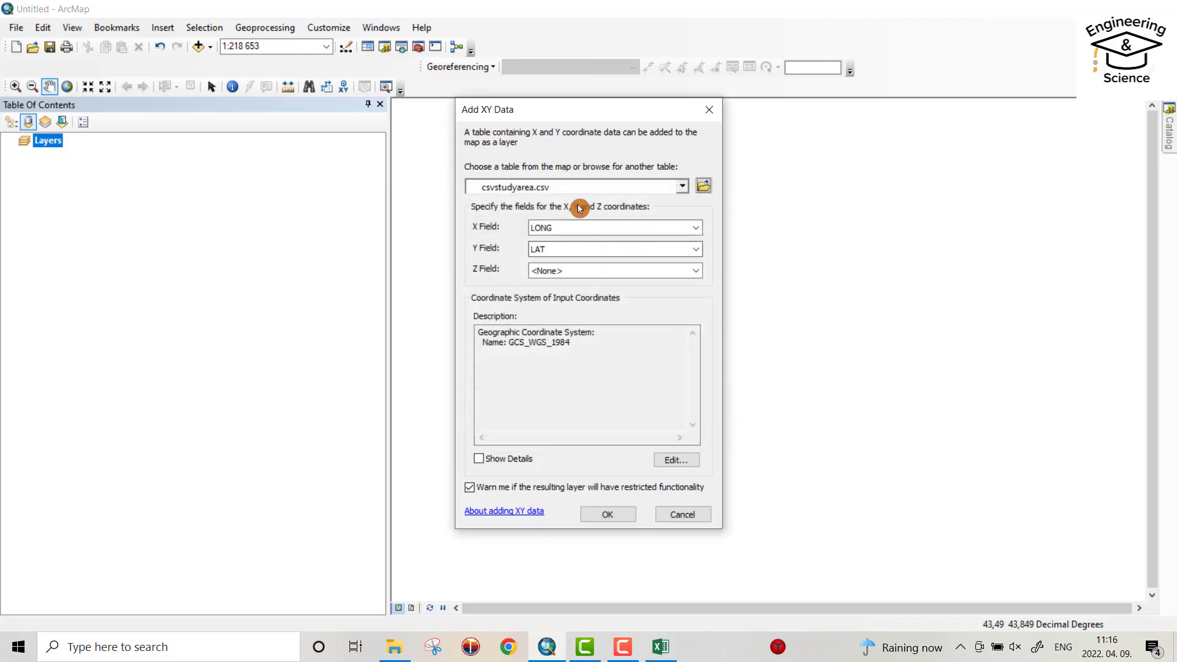
Step: Set the input coordinate system to the geographic WGS 1984 and add the XY points to the map
left_click(676, 459)
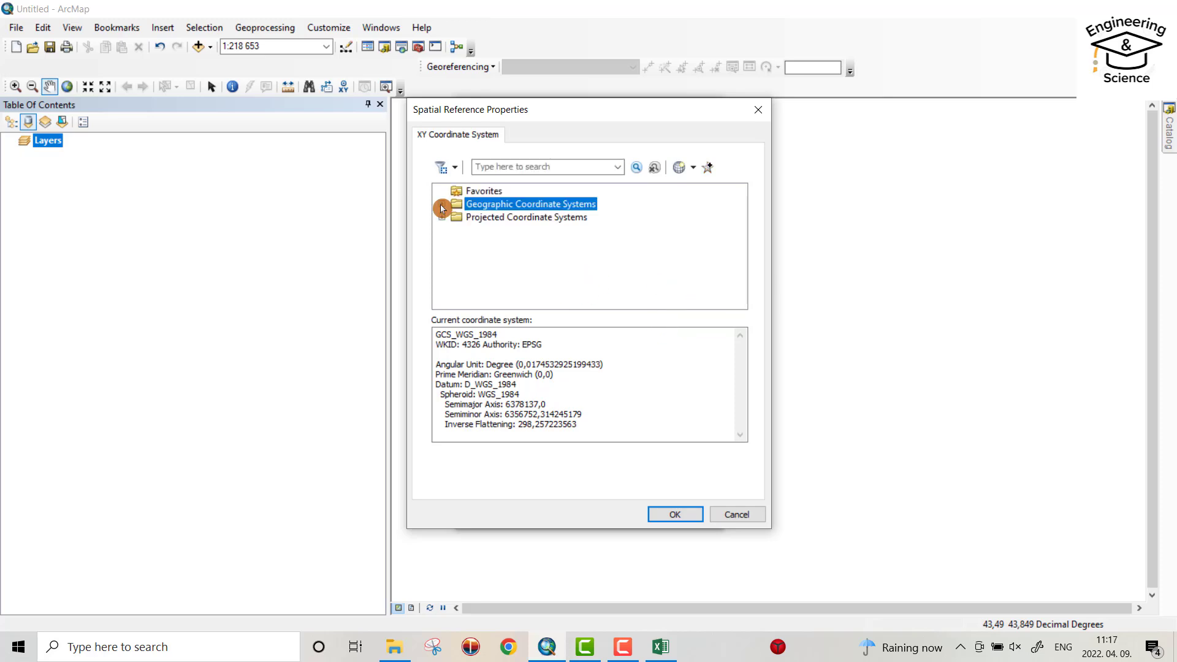
left_click(441, 203)
left_click_drag(743, 206, 686, 283)
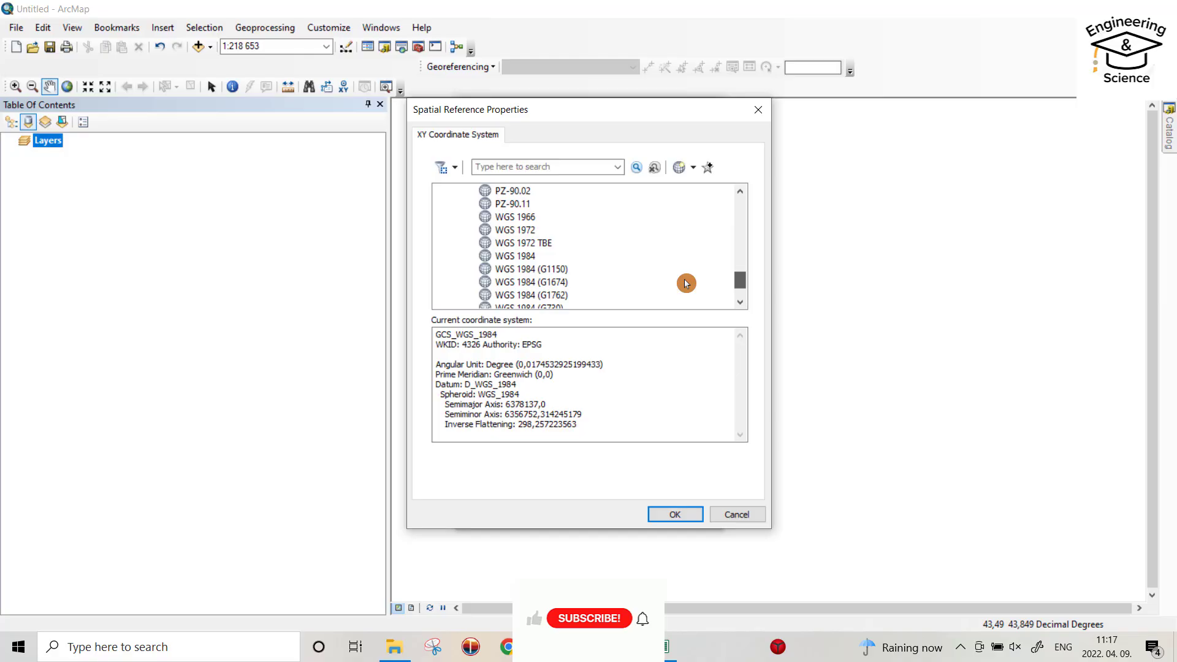
left_click(510, 255)
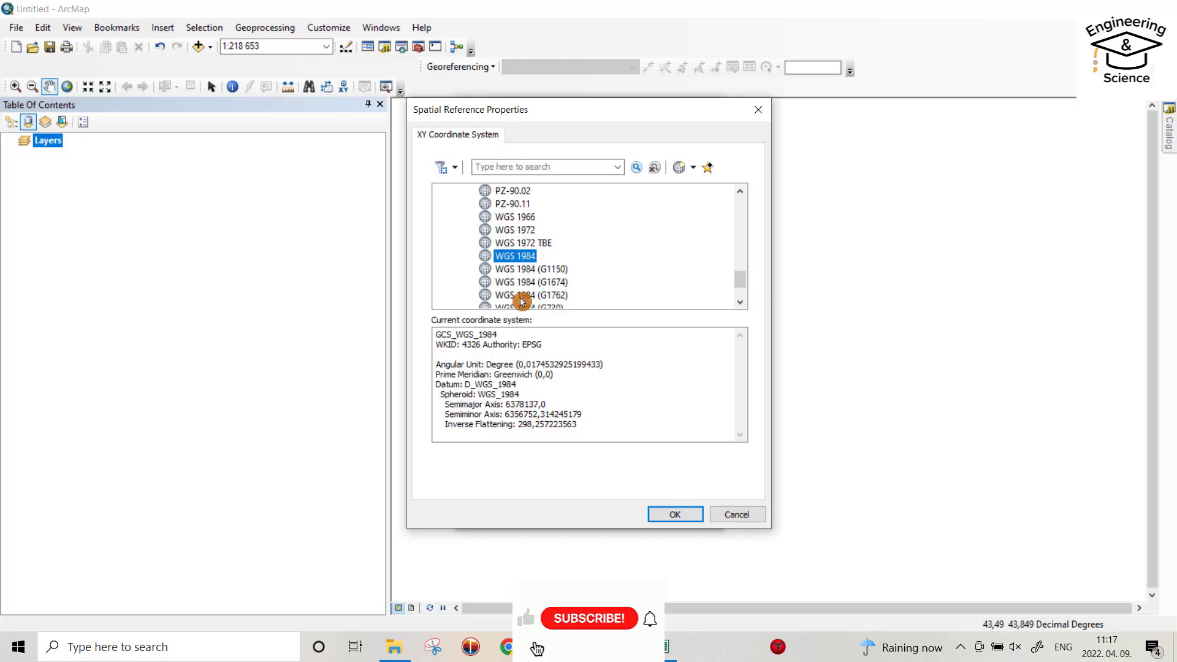
left_click(678, 520)
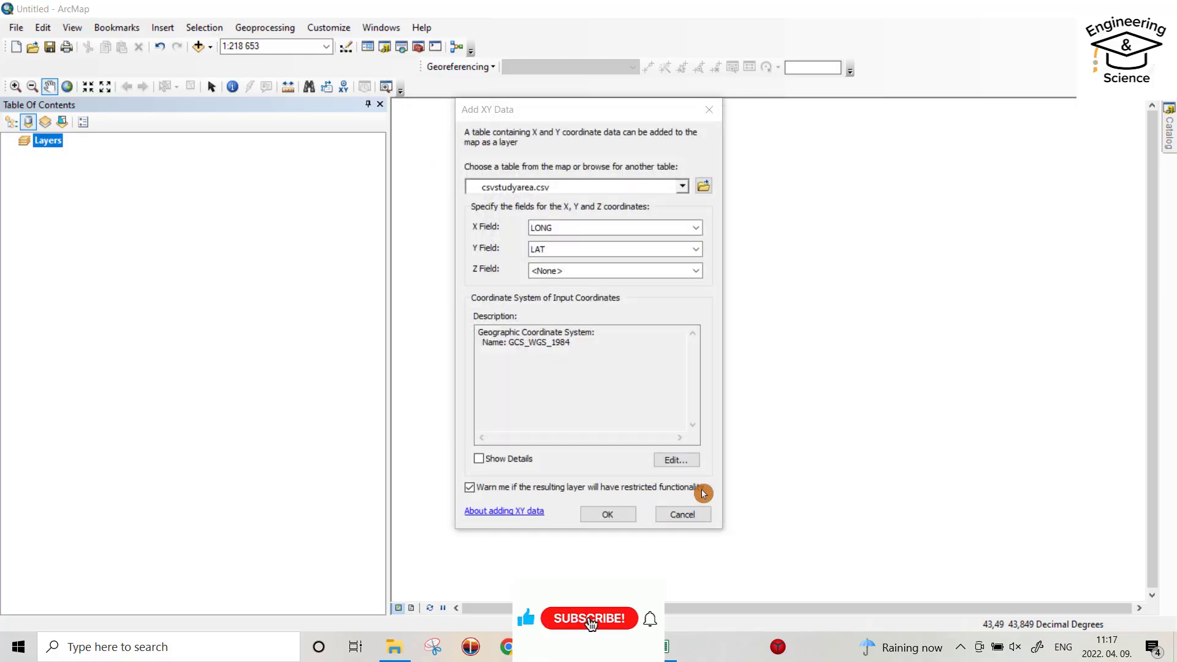
left_click(612, 518)
left_click(651, 403)
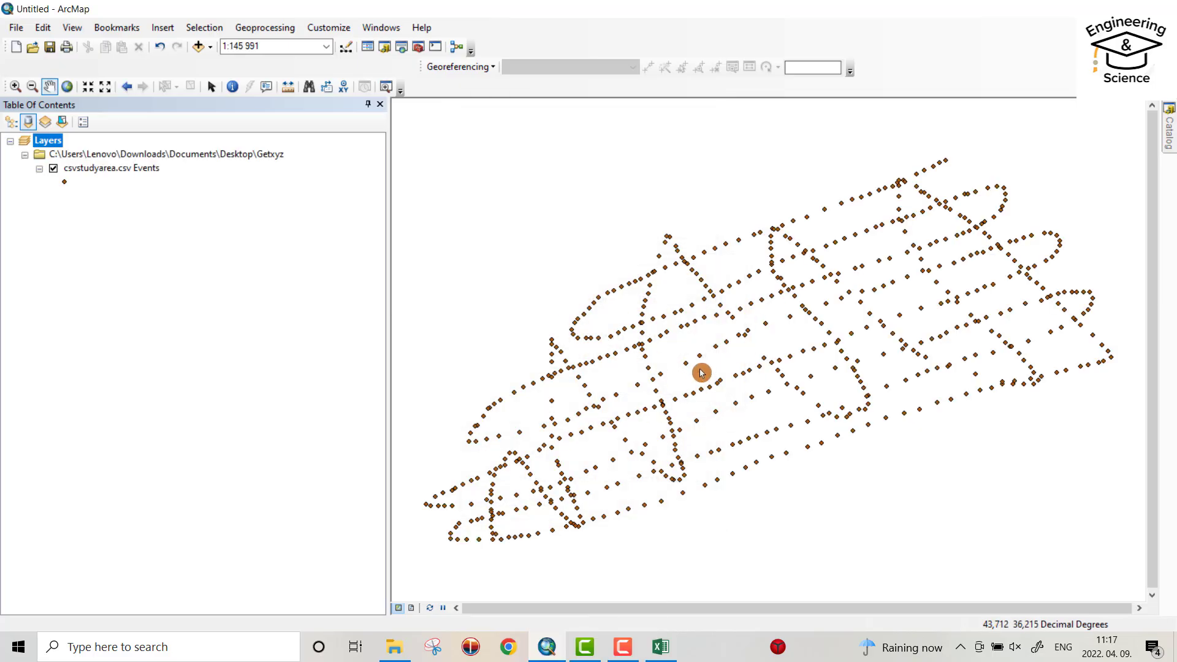
Step: Start exporting all features of the csvstudyarea.csv Events layer, with the Desktop's Getxyz folder as the output location
left_click(114, 167)
right_click(114, 167)
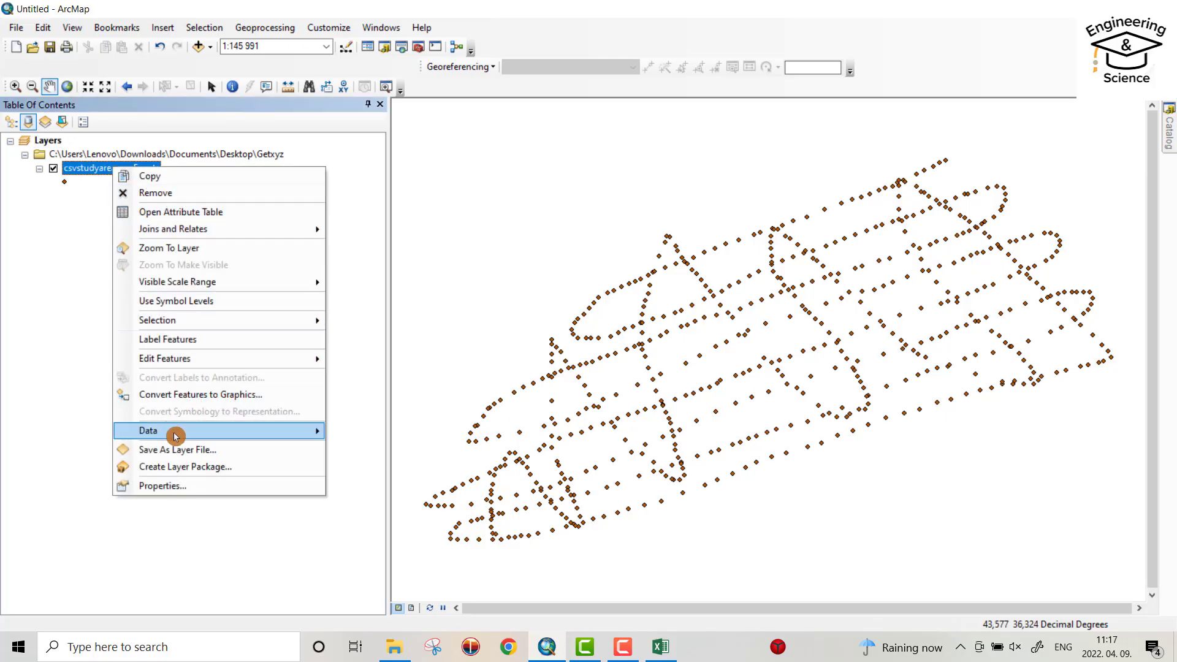
mouse_move(176, 436)
left_click(493, 449)
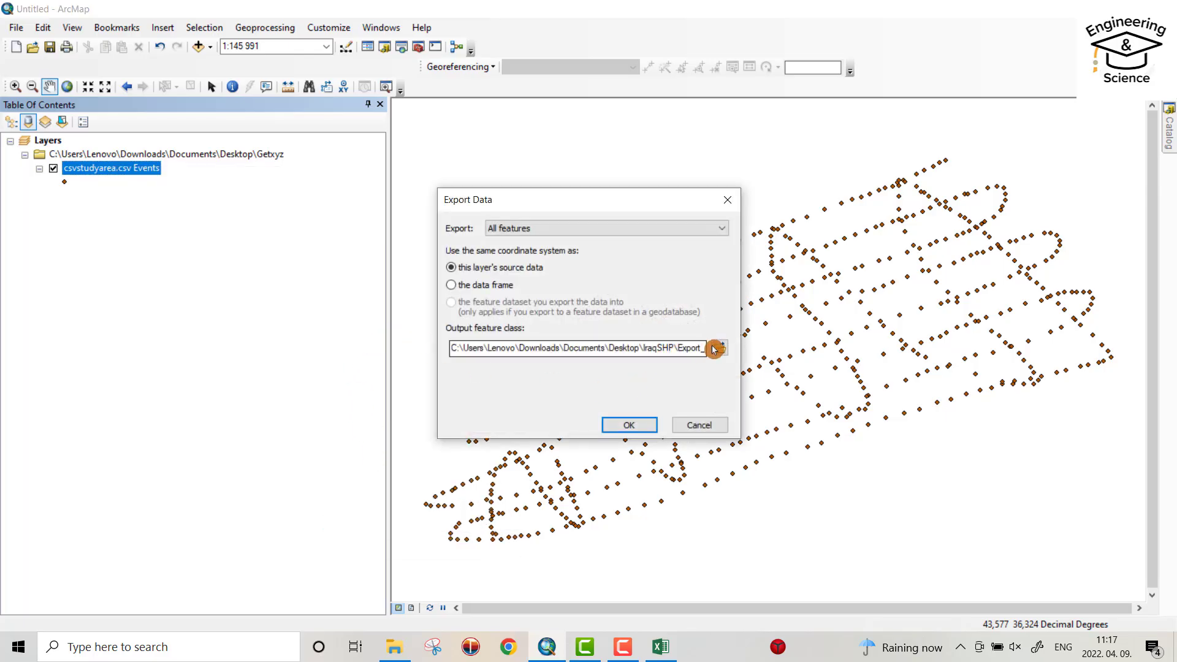
left_click(719, 348)
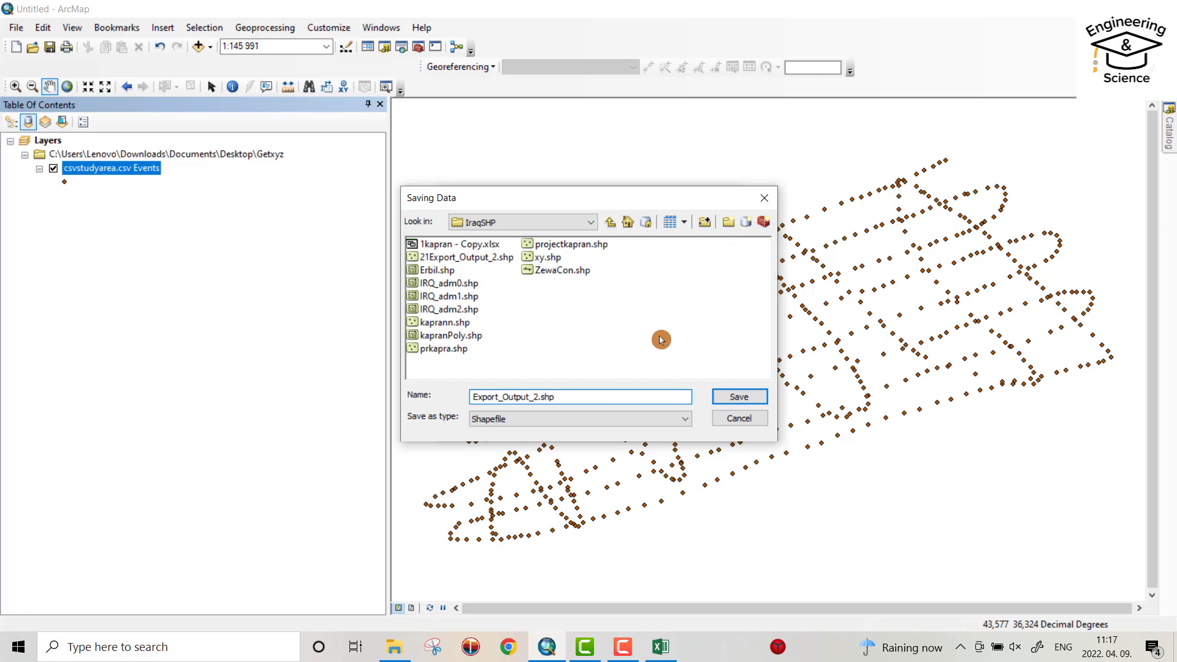
left_click(539, 223)
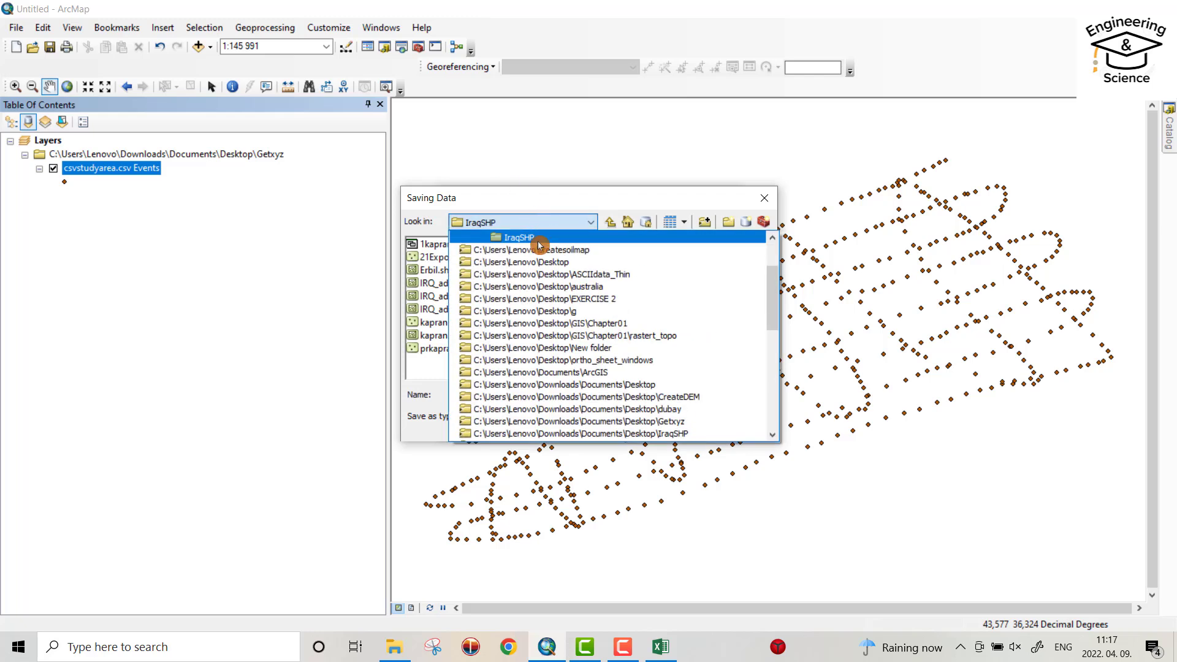
scroll(770, 310, "down", 2)
left_click(674, 351)
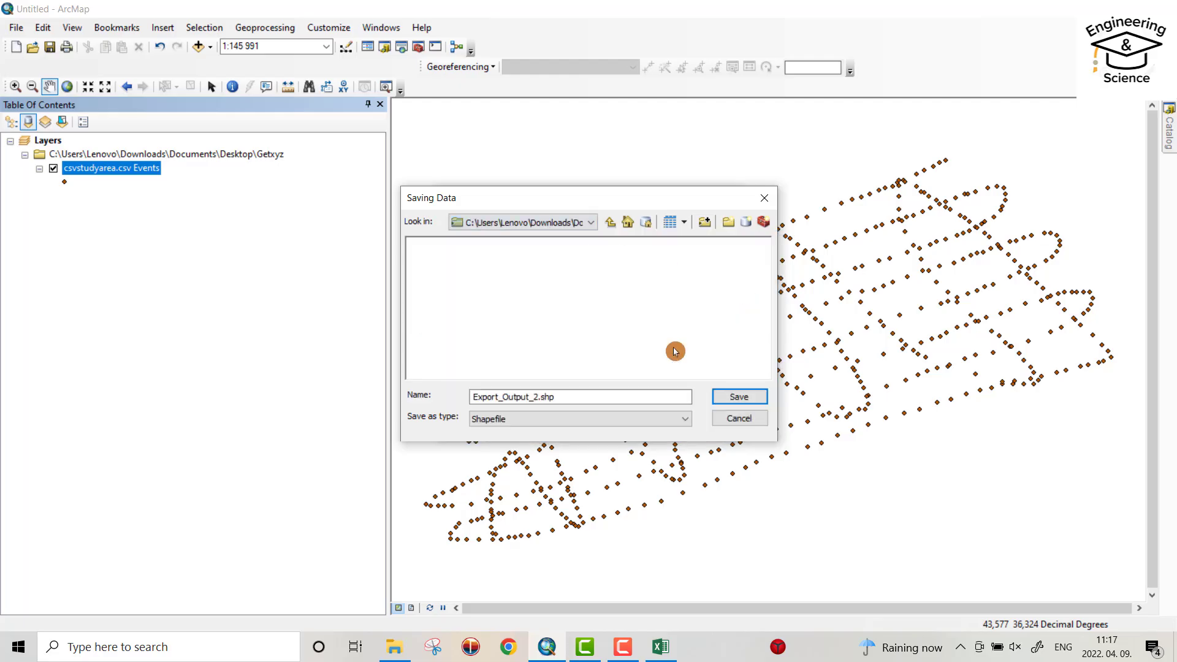
Step: Name the output shapefile studyarea_2, run the export, and add the exported data to the map as a layer
left_click_drag(471, 396, 527, 397)
type("kapra")
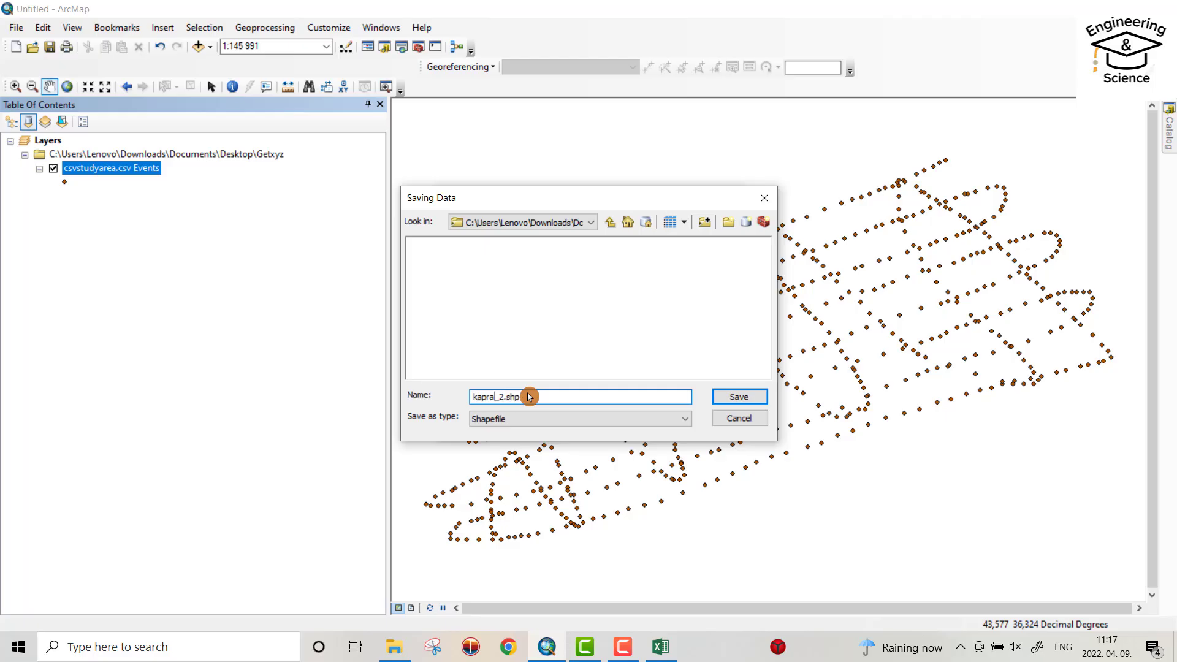
left_click(738, 393)
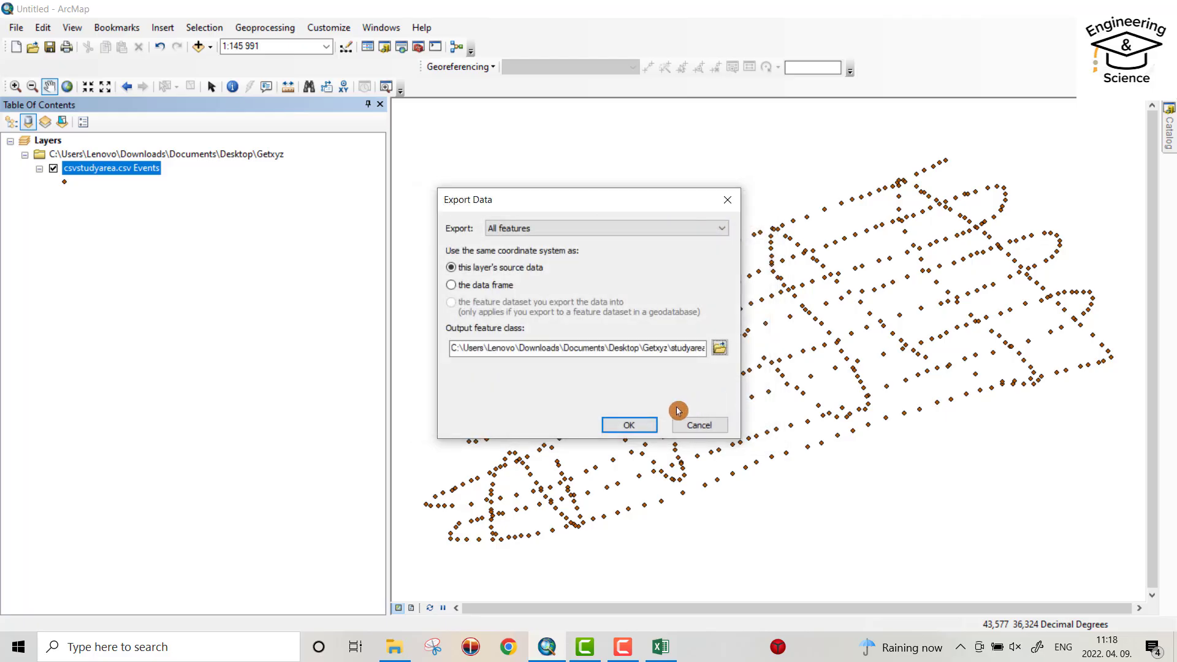
left_click(627, 424)
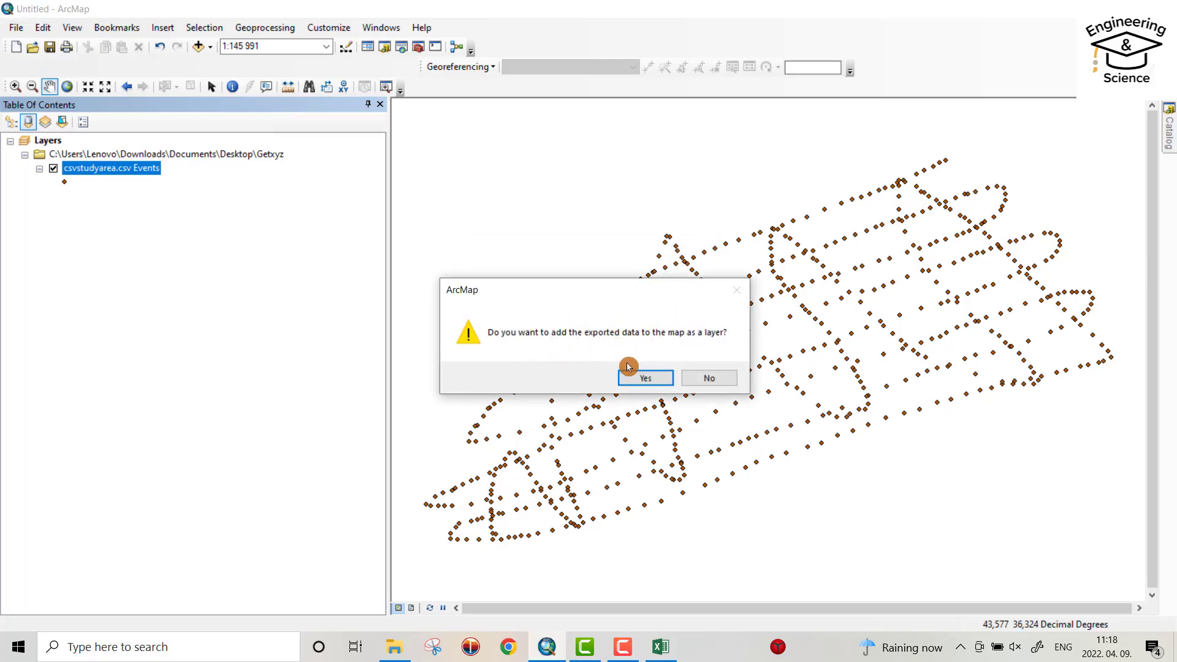
left_click(630, 374)
Step: Open the Project tool from Data Management's Projections and Transformations toolset and set studyarea_2 as the input dataset
left_click(76, 175)
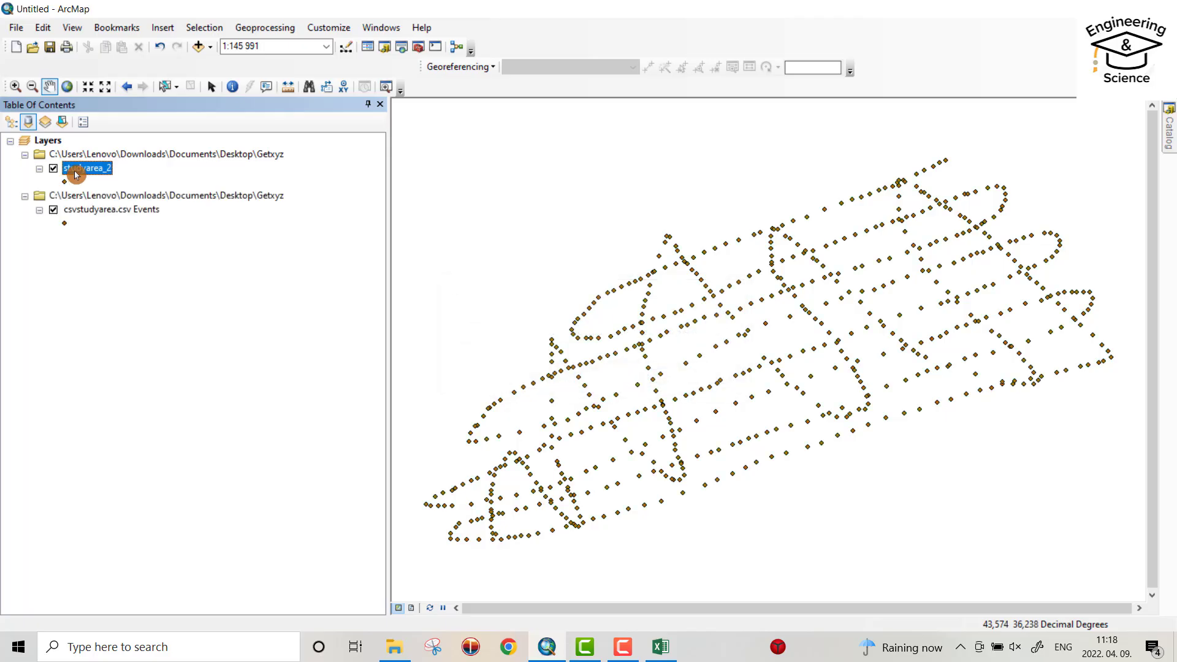
left_click(418, 46)
left_click(1018, 218)
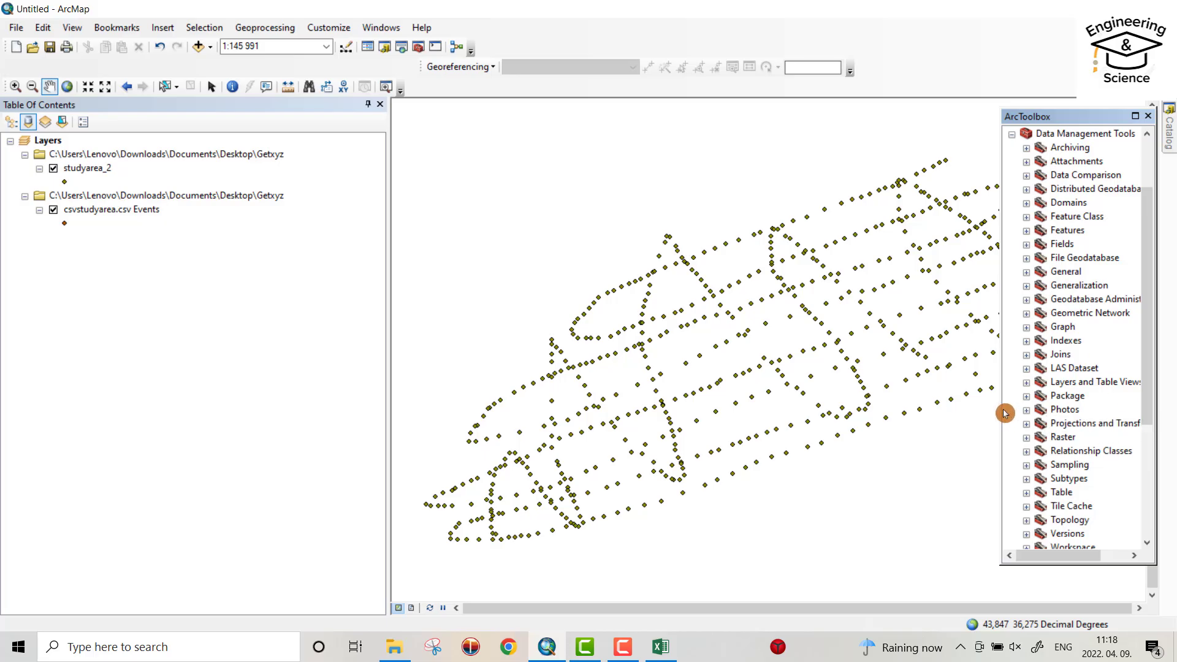
left_click_drag(1002, 412, 946, 422)
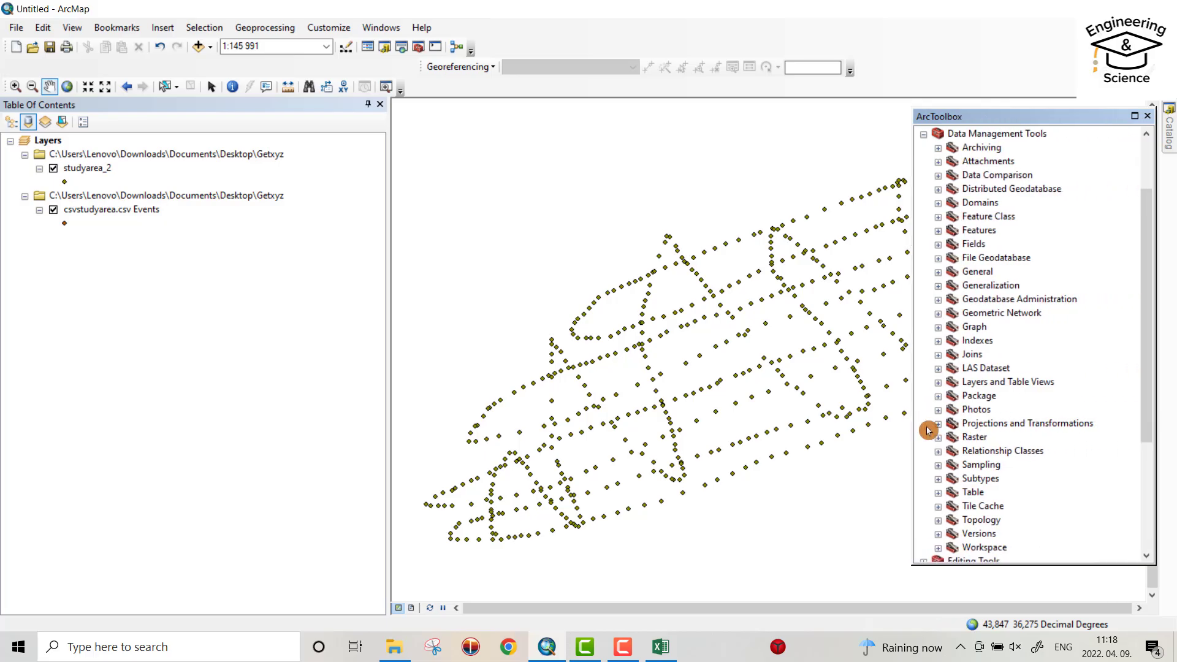
left_click(938, 425)
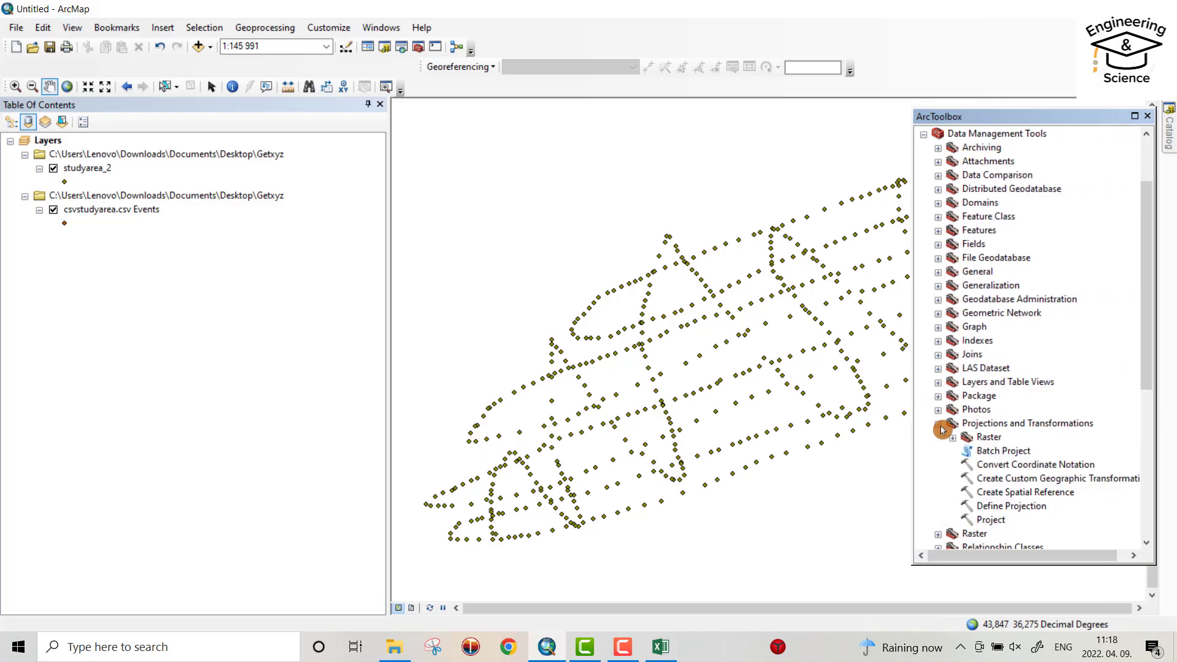
left_click(991, 521)
double_click(991, 521)
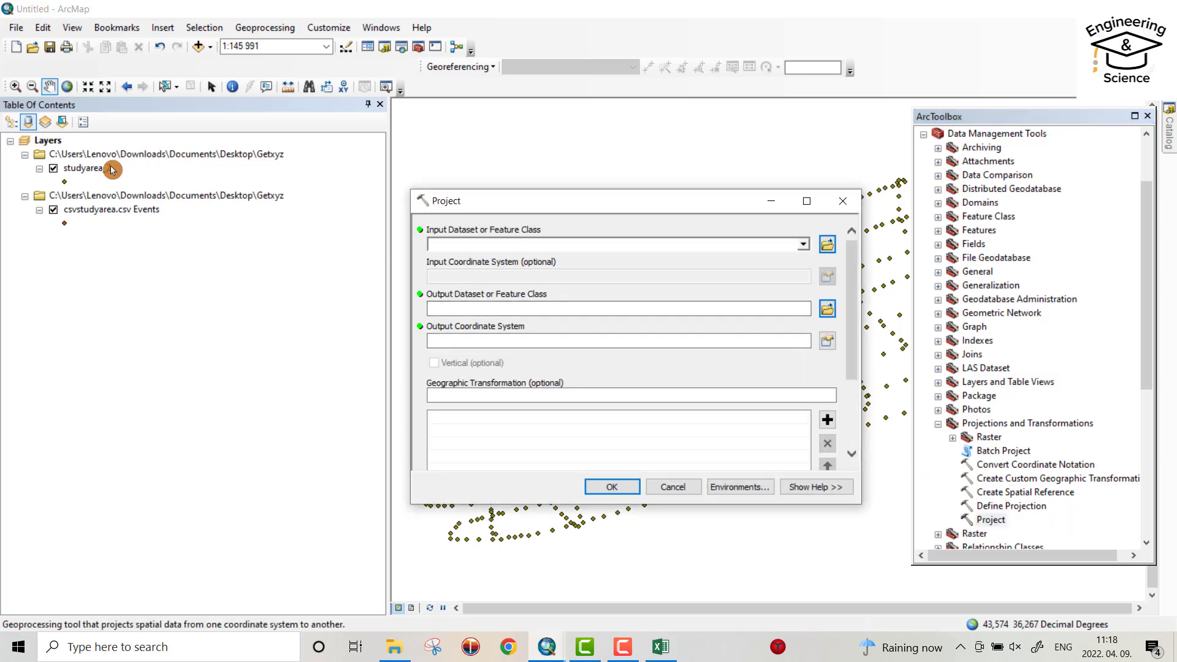
left_click(87, 170)
left_click_drag(450, 239, 450, 240)
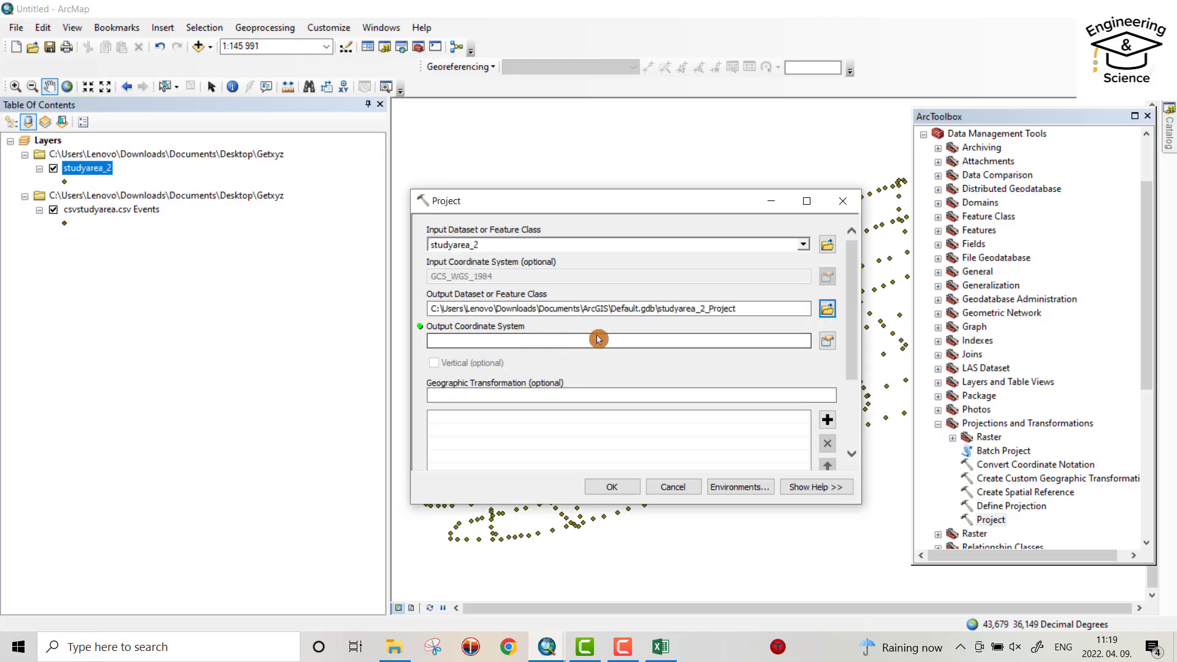
Step: Set the output coordinate system to the projected WGS 1984 UTM Zone 38N of the Northern Hemisphere
left_click(826, 343)
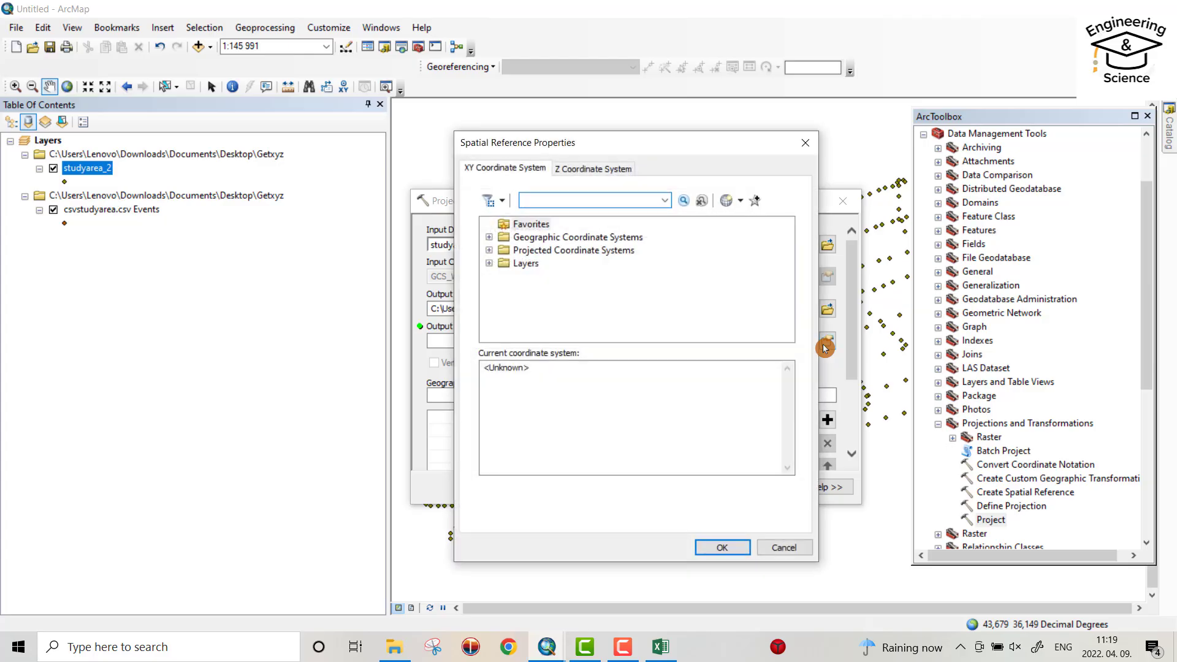
left_click(489, 252)
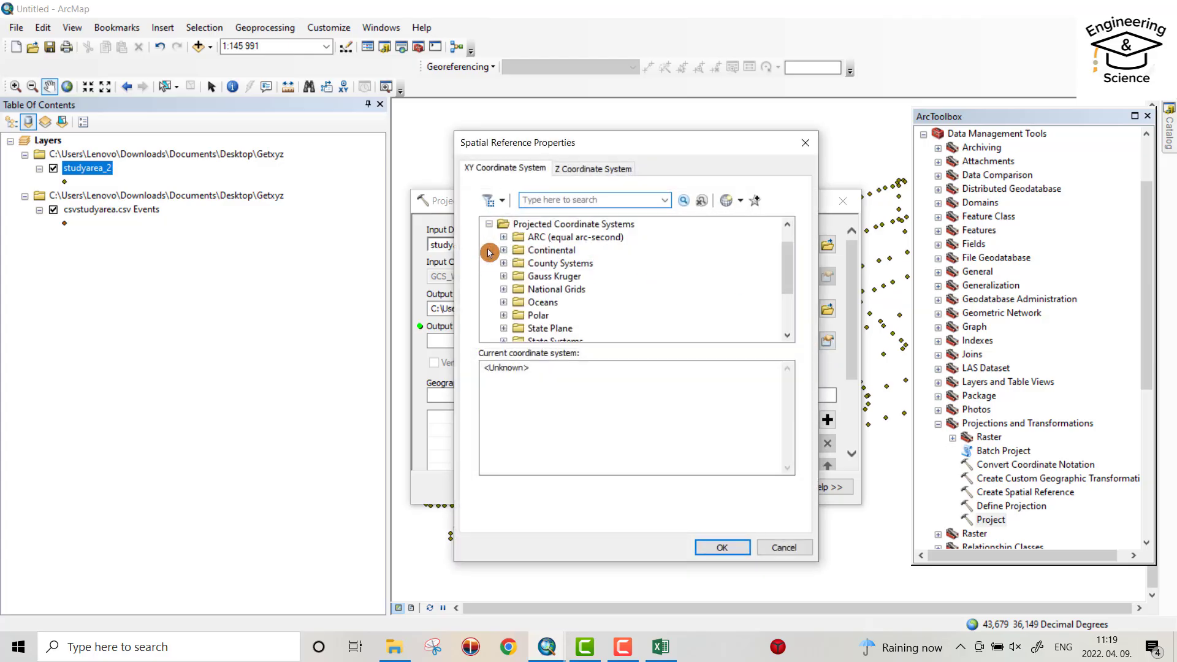
scroll(582, 285, "down", 2)
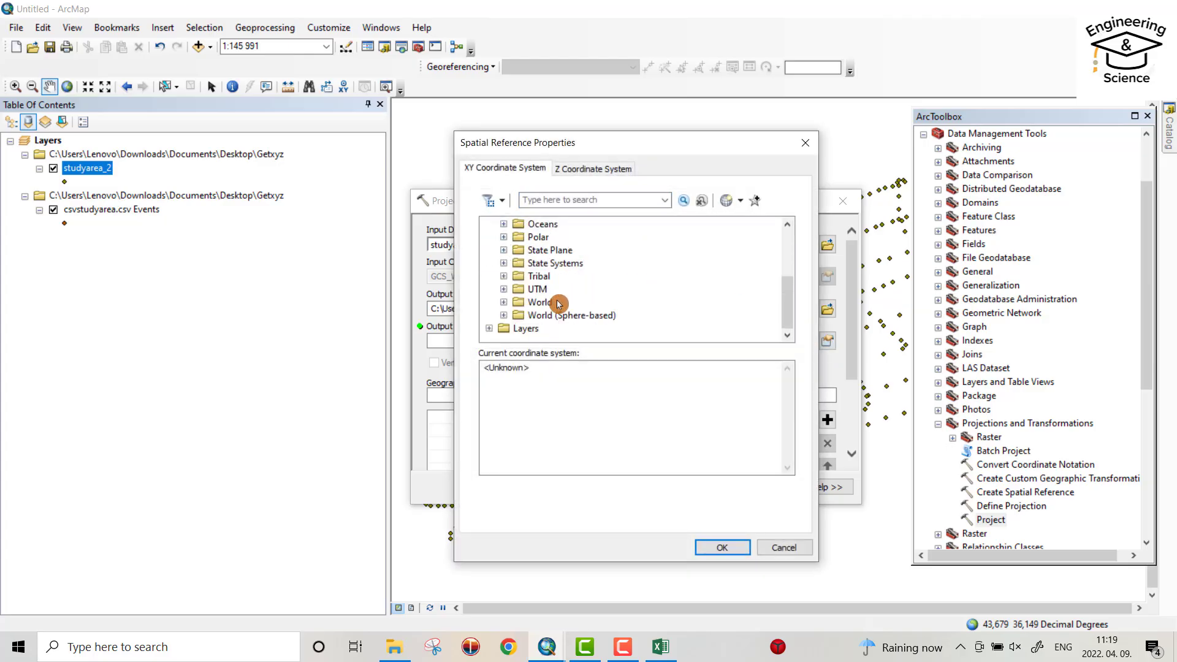
left_click(503, 289)
scroll(565, 308, "down", 3)
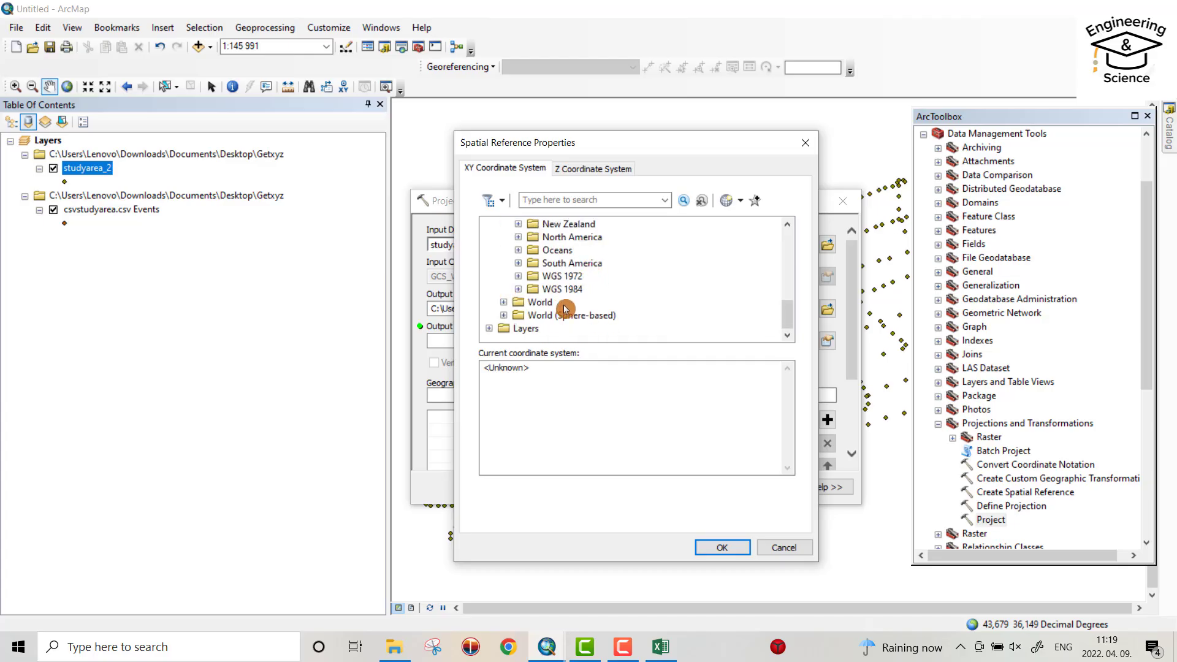
left_click(520, 290)
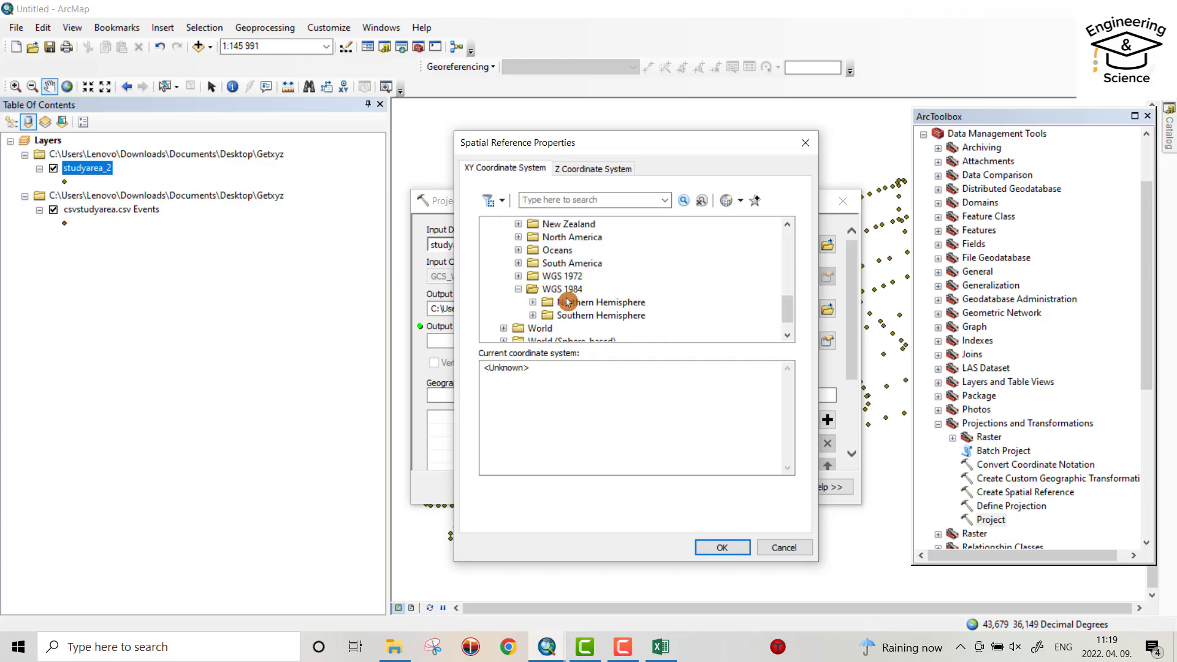
left_click(535, 303)
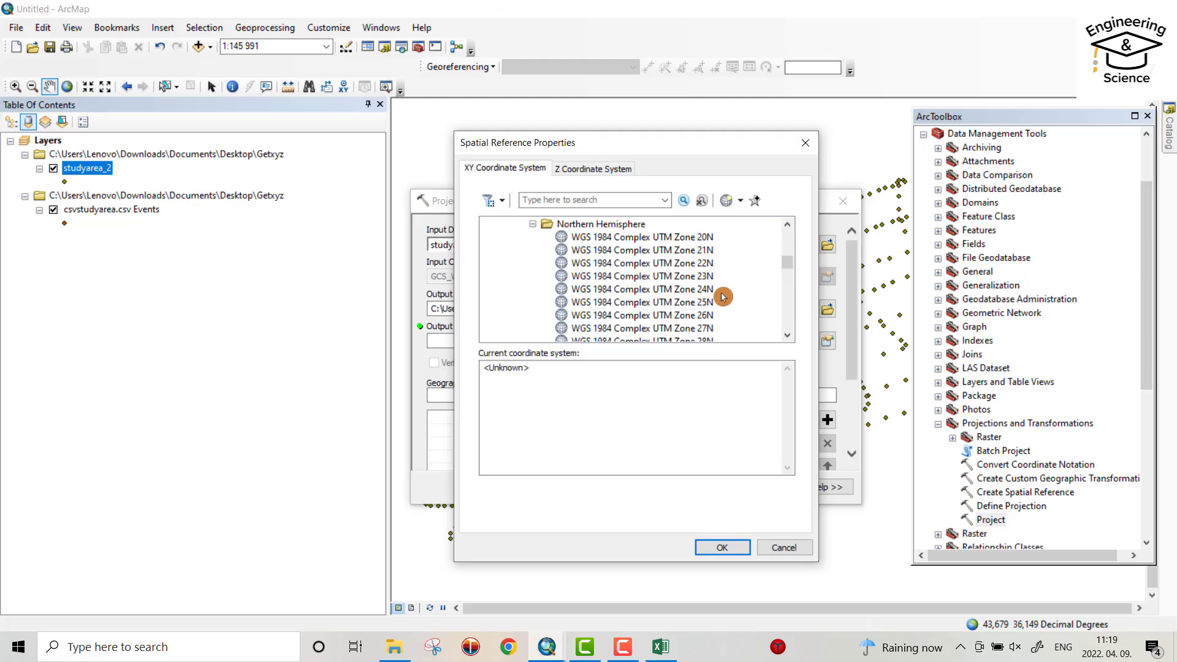
left_click_drag(789, 263, 793, 285)
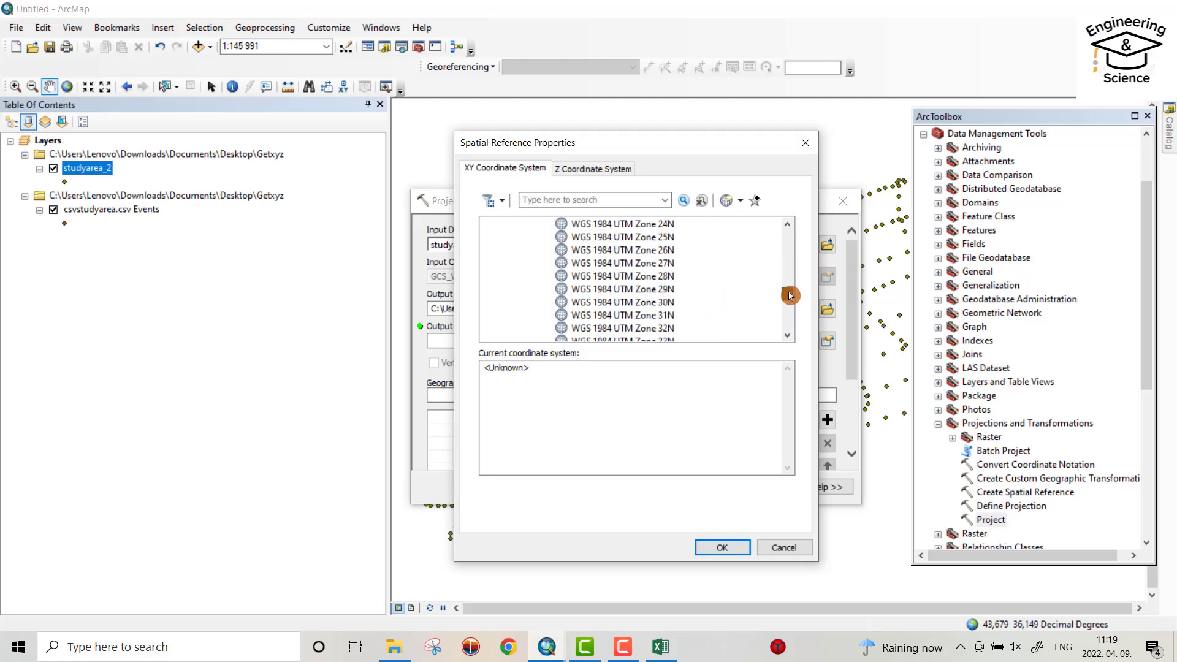
left_click(661, 316)
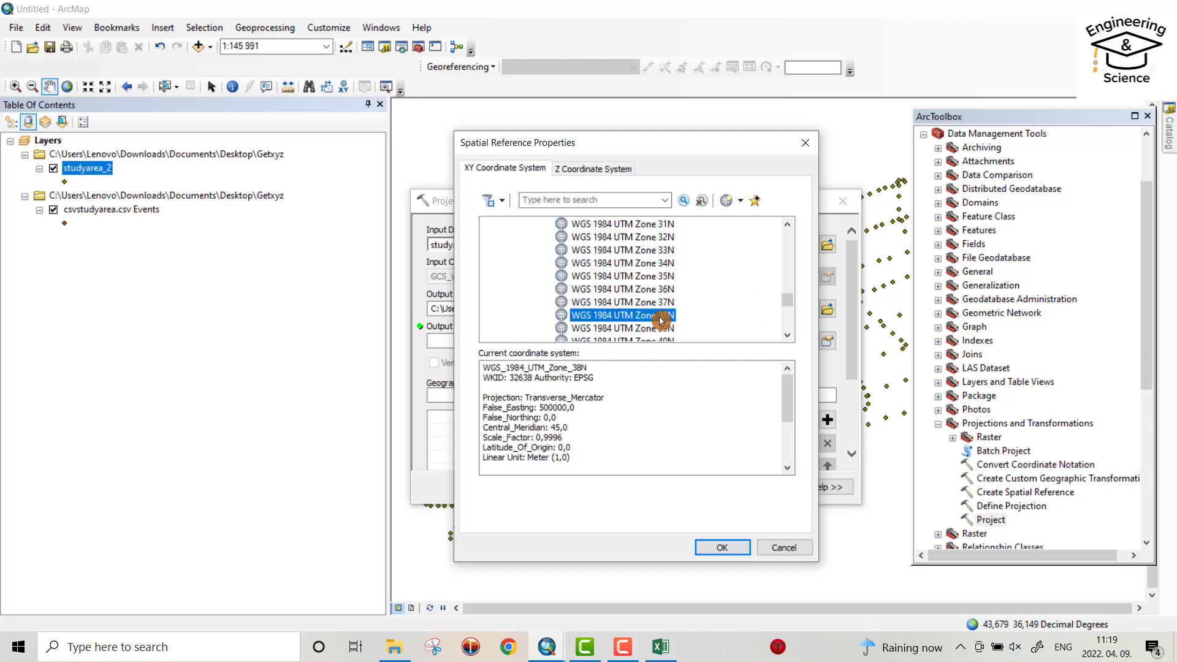
left_click(725, 549)
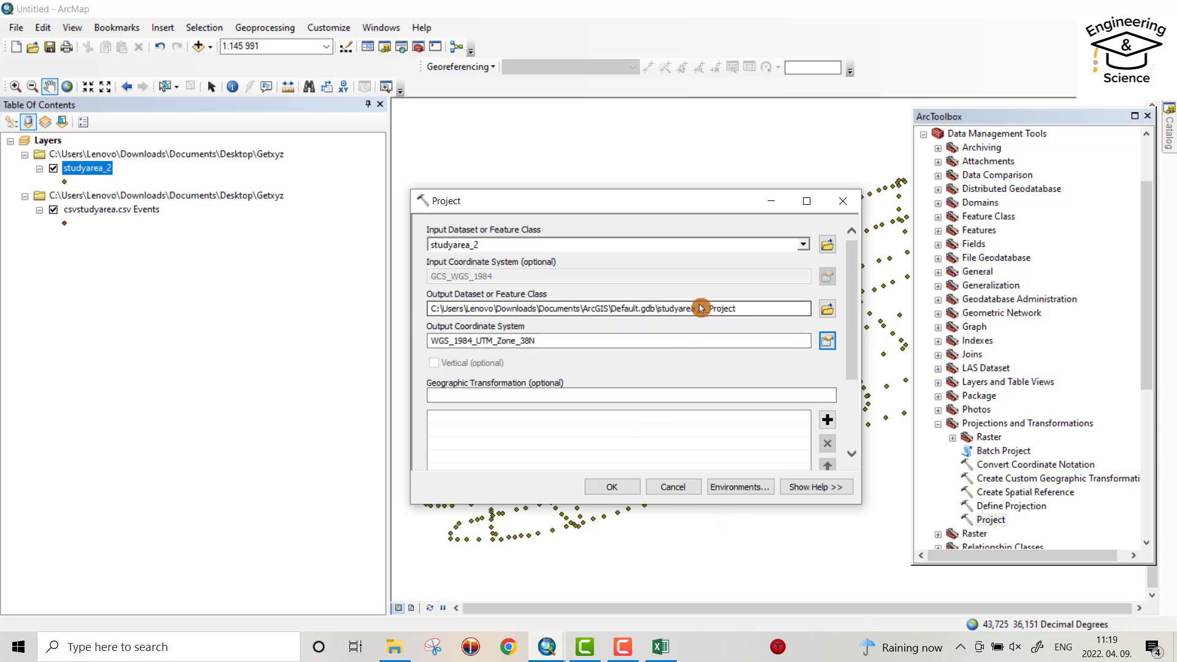
Step: Save the projection output as projstudyarea in the Getxyz folder and run the Project tool
left_click(828, 311)
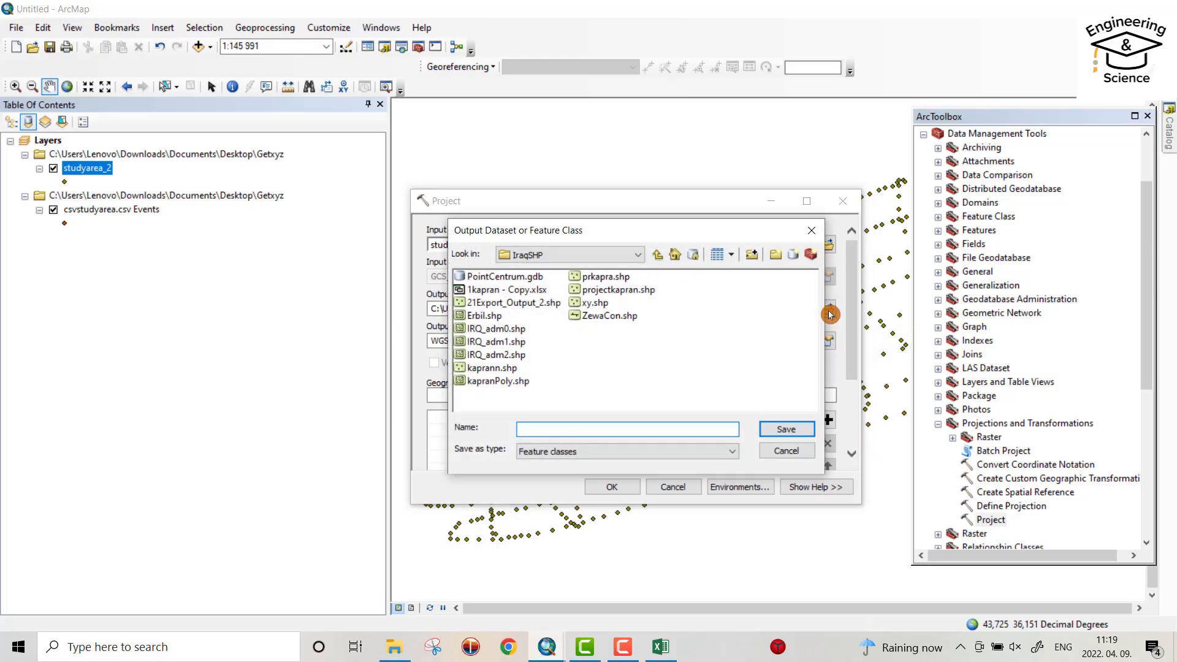
left_click(658, 254)
double_click(487, 302)
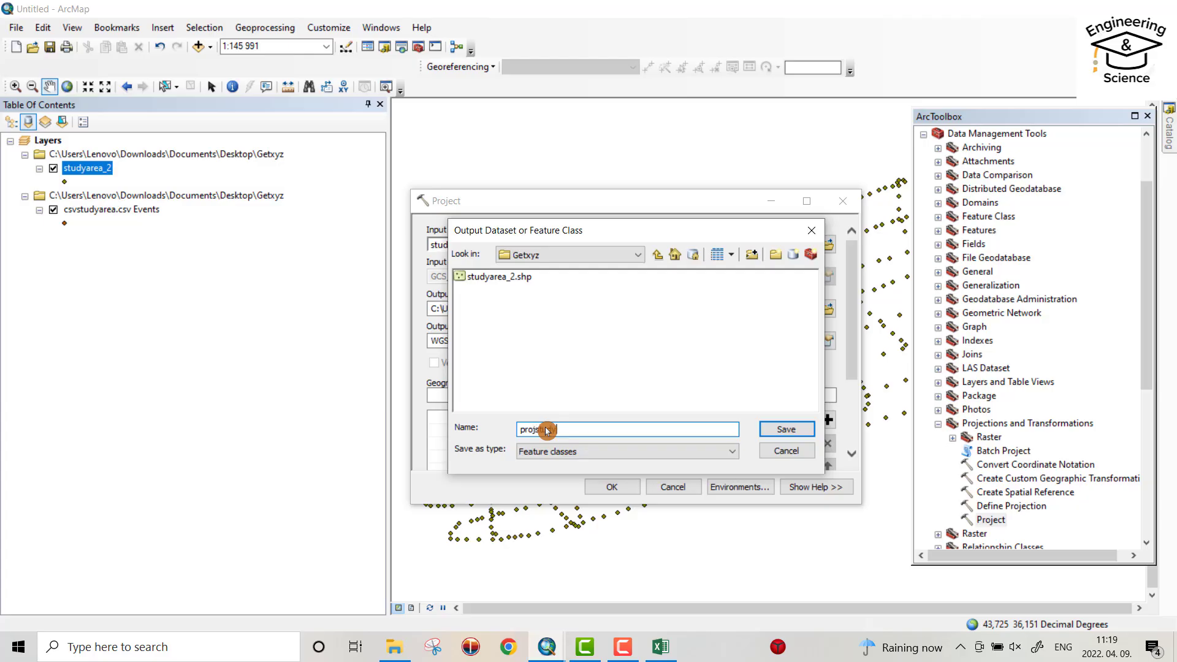
left_click(785, 436)
left_click(624, 488)
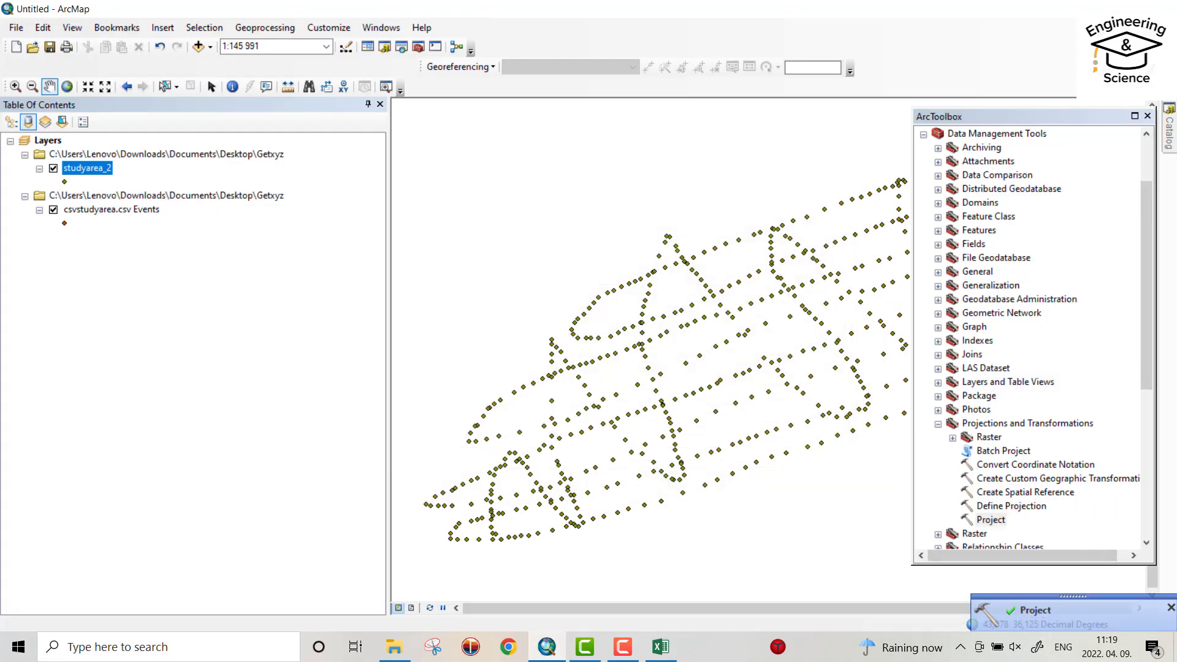
Step: Close ArcToolbox and add projstudyarea.shp from the Getxyz folder to the map
left_click(1150, 118)
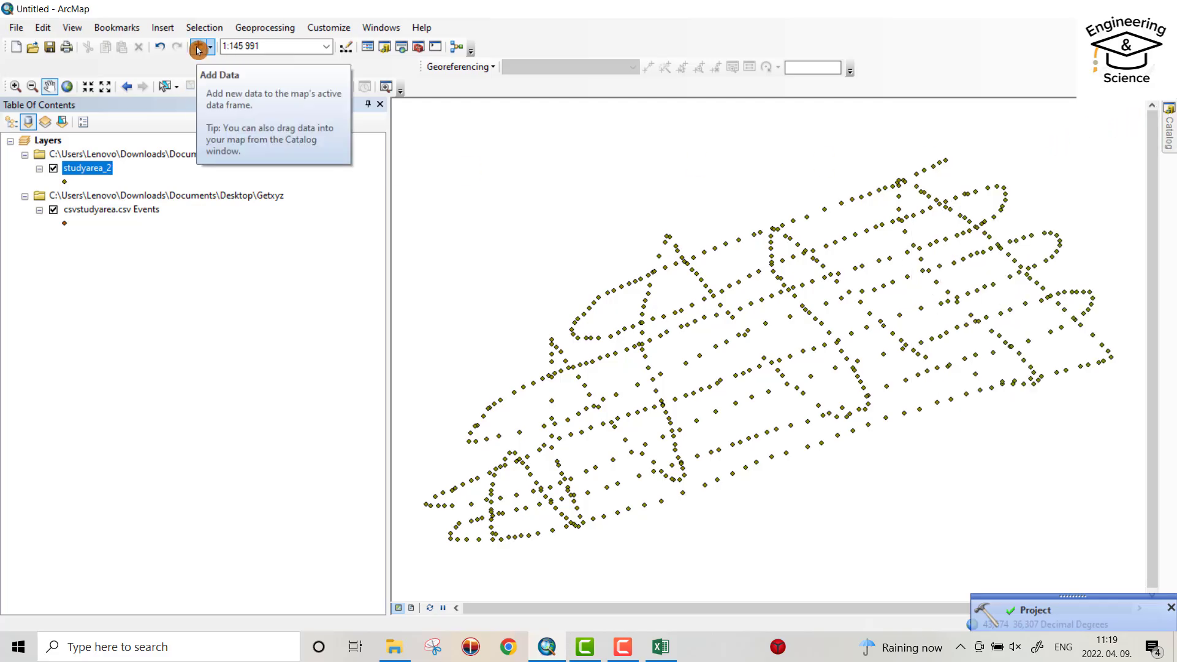
left_click(197, 48)
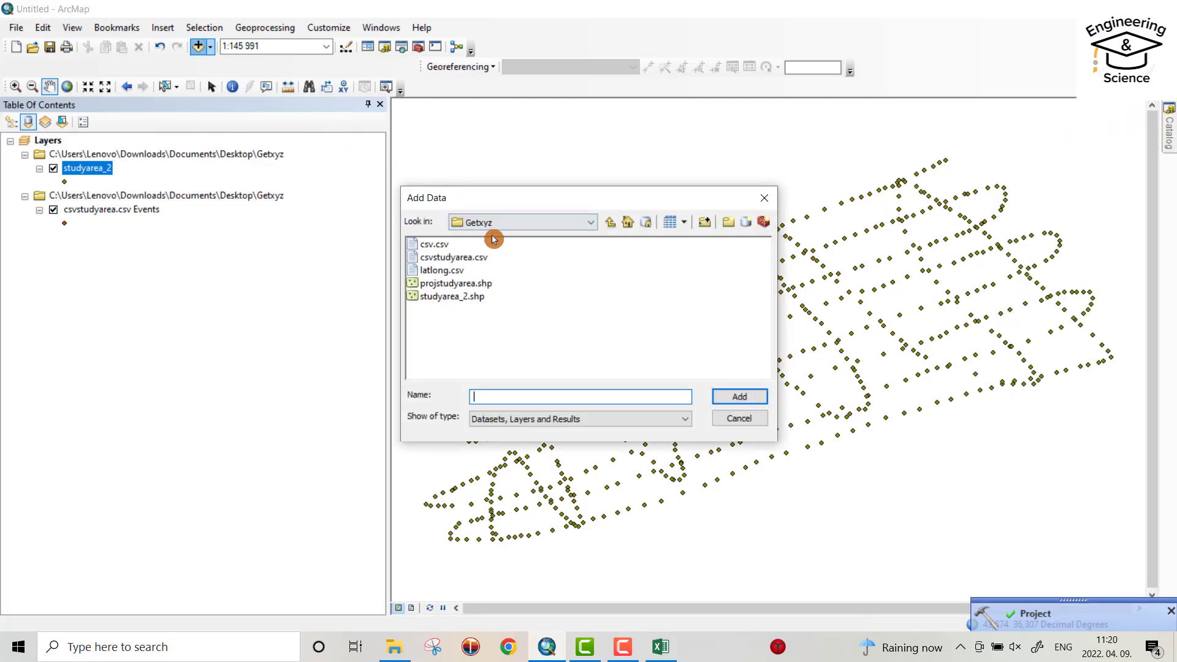
left_click(469, 284)
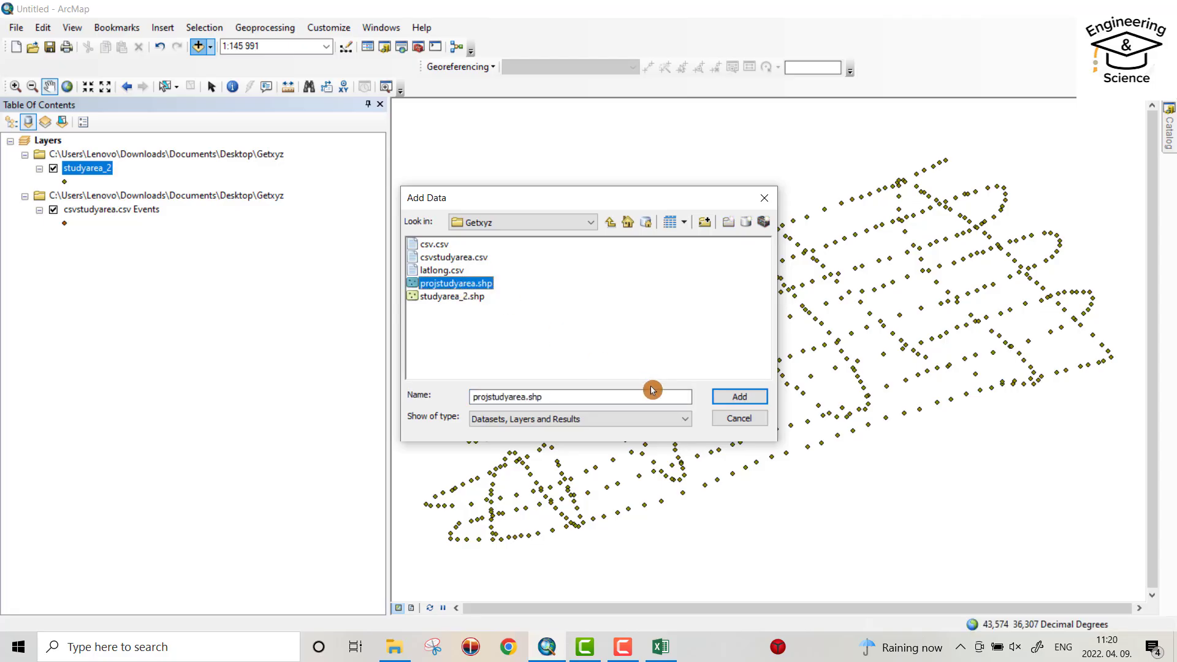
left_click(731, 395)
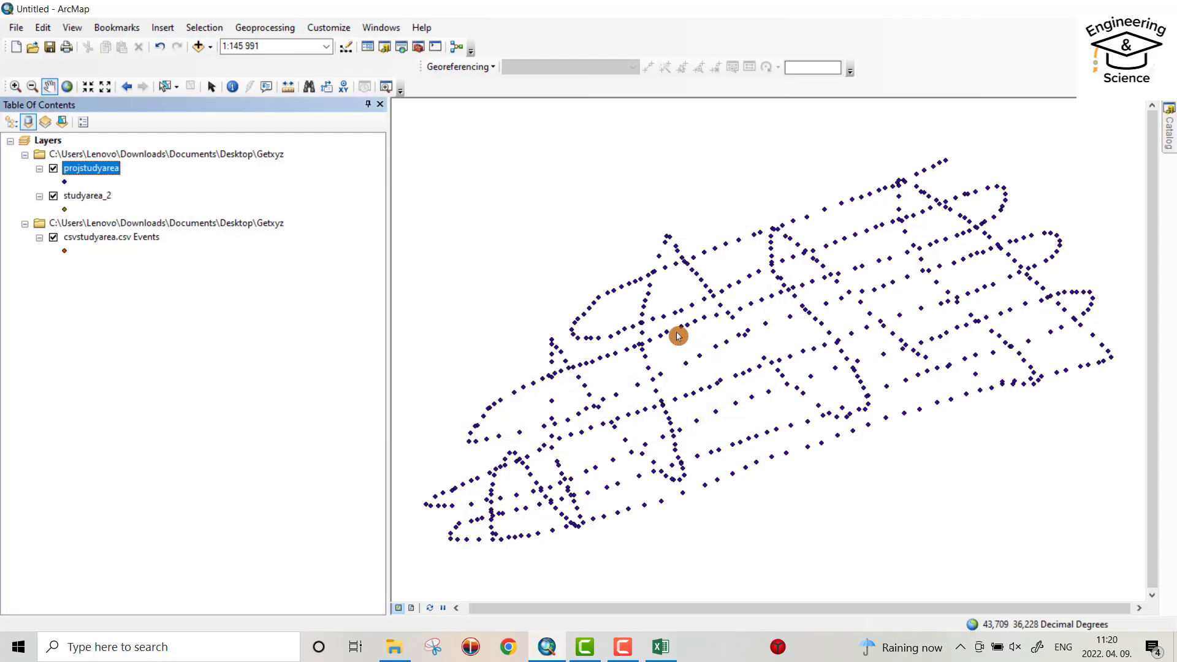
Step: Remove the studyarea_2 and csvstudyarea.csv Events layers from the map
left_click(100, 200)
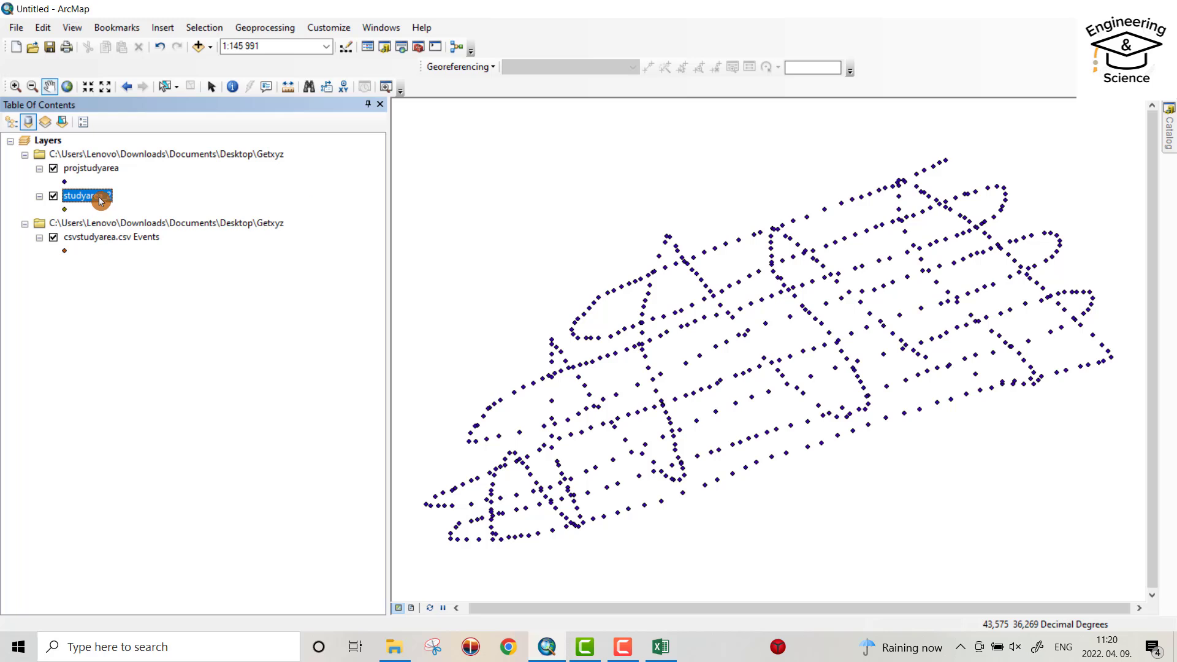
right_click(100, 199)
left_click(123, 223)
left_click(92, 207)
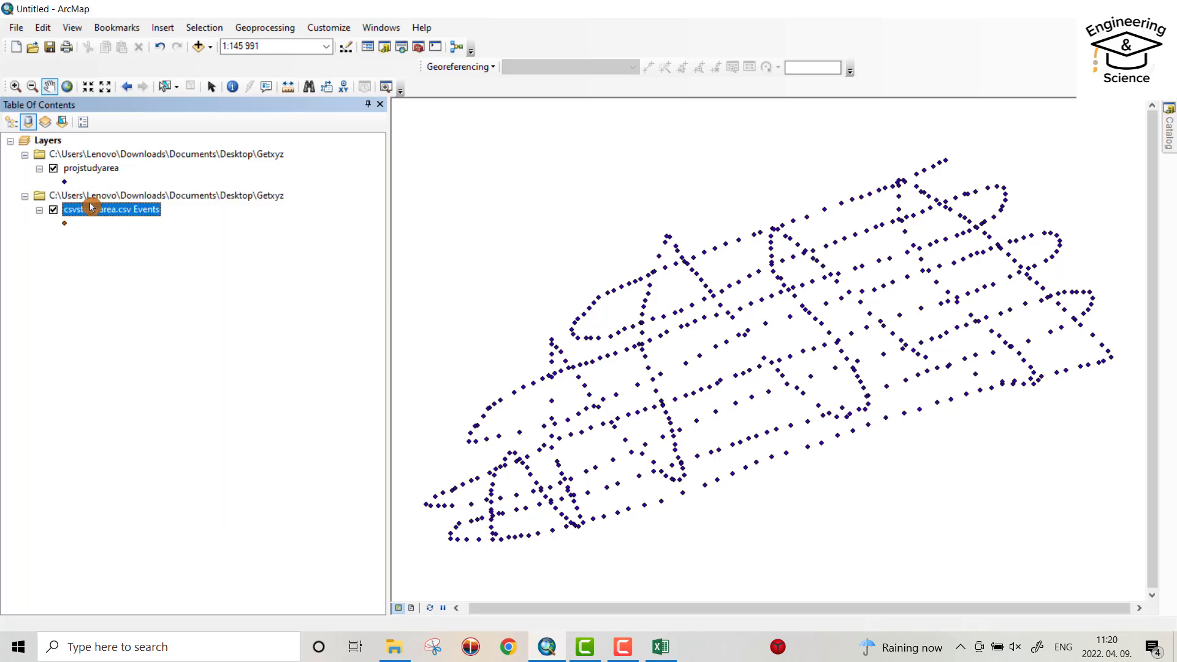
right_click(91, 207)
left_click(116, 219)
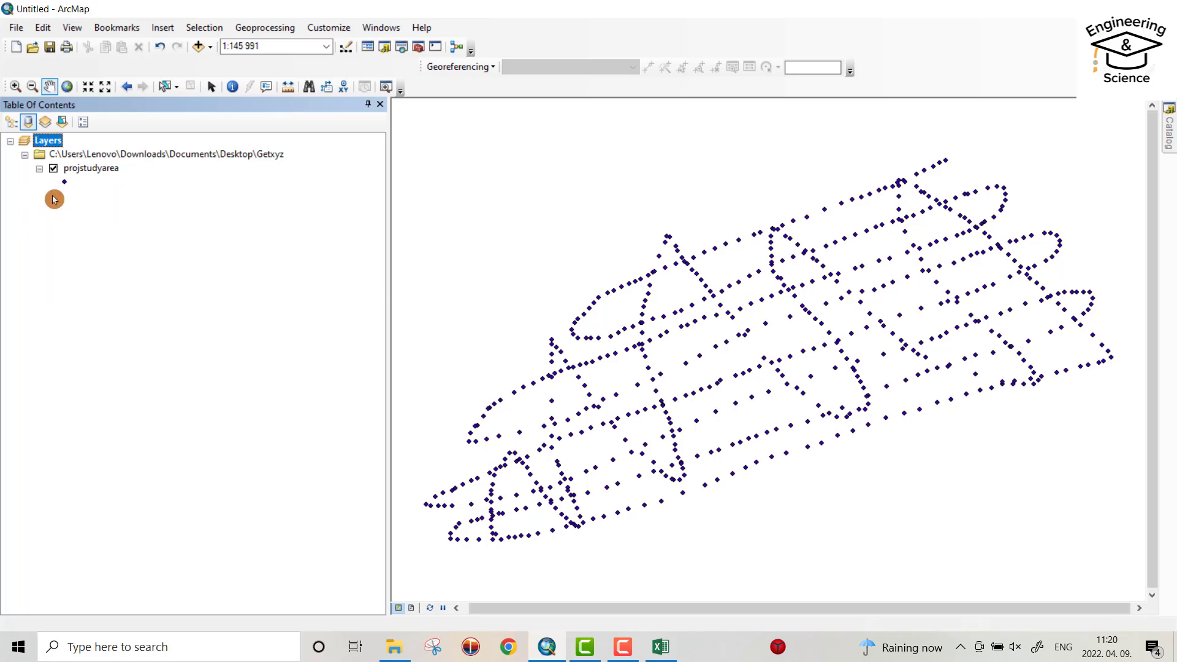
Step: Open the projstudyarea attribute table and add a field named easting of type Double
left_click(76, 168)
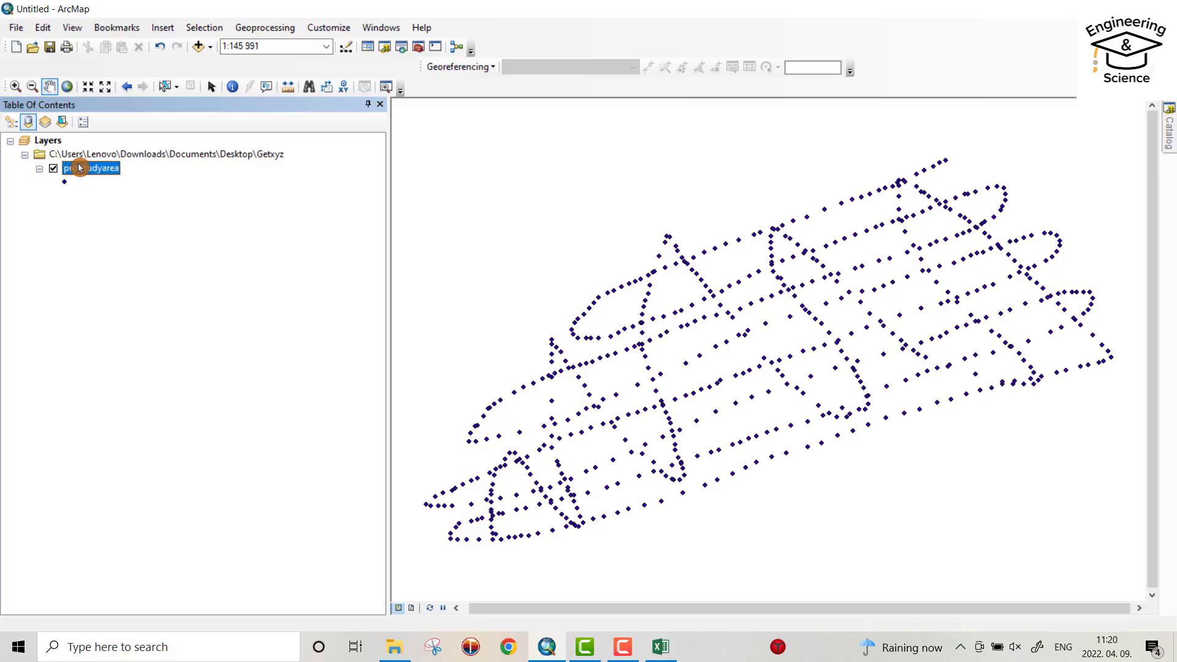
right_click(79, 168)
left_click(119, 212)
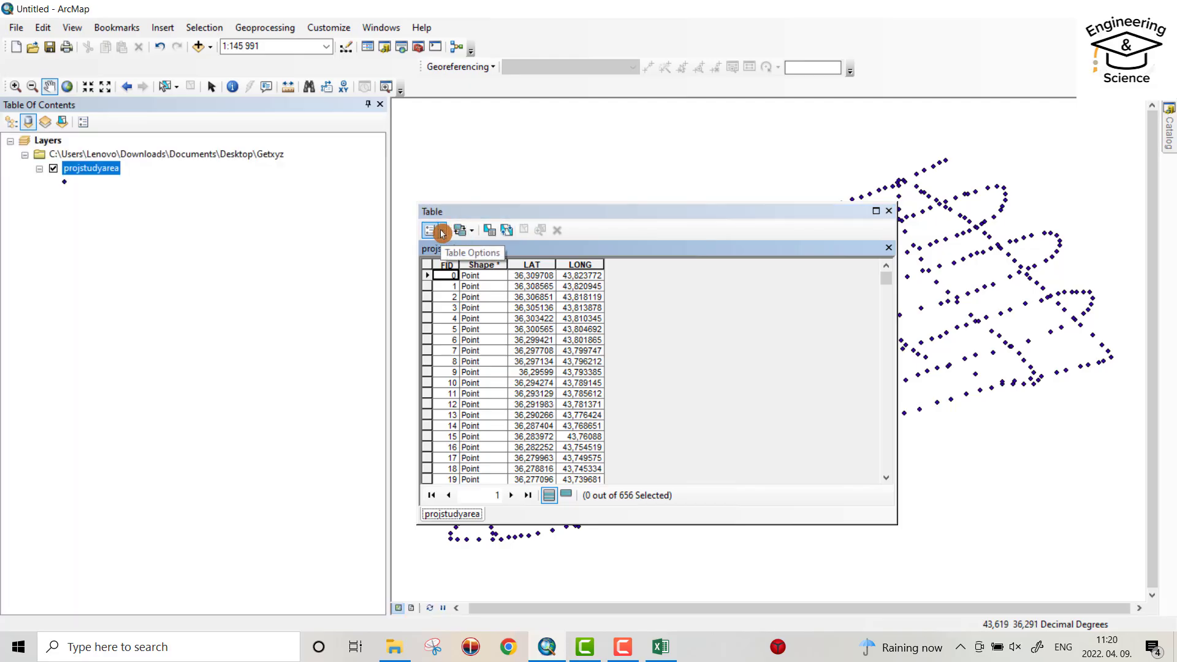
left_click(442, 232)
left_click(460, 336)
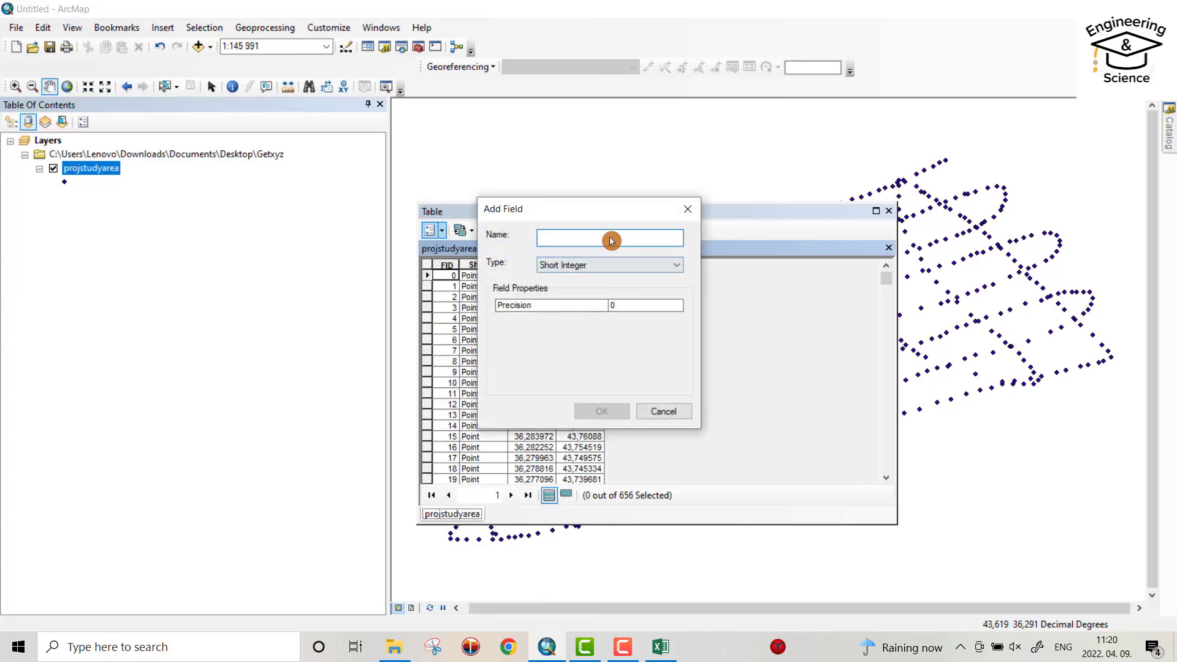
type("easting")
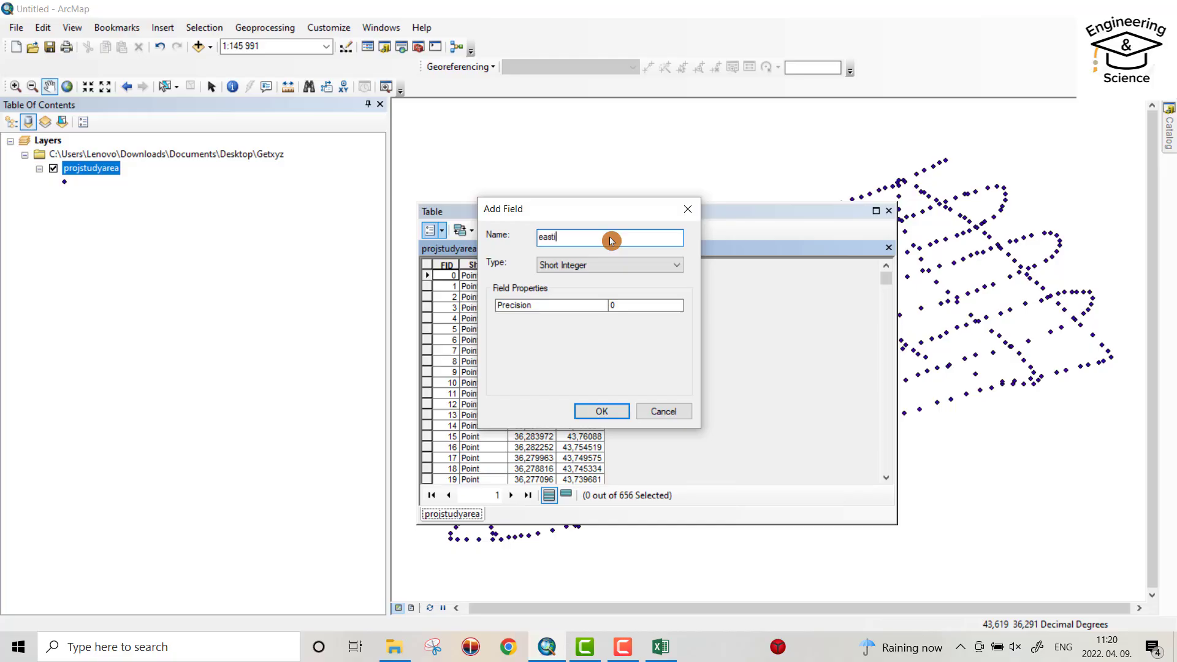
left_click(595, 265)
left_click(552, 308)
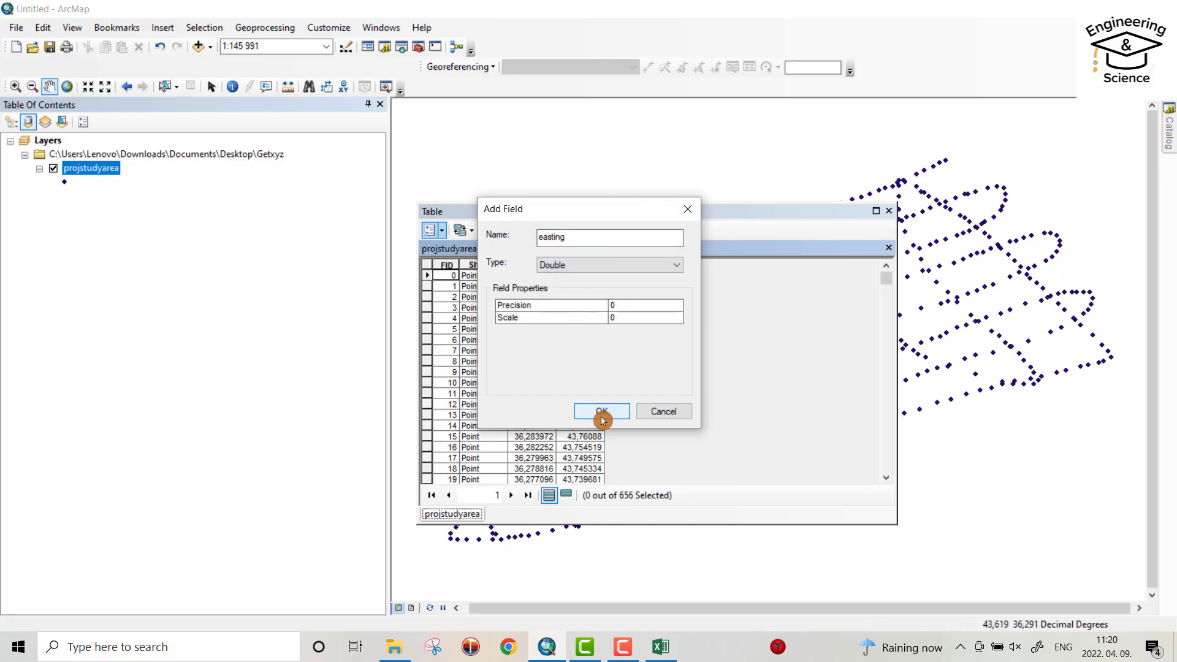
left_click(602, 411)
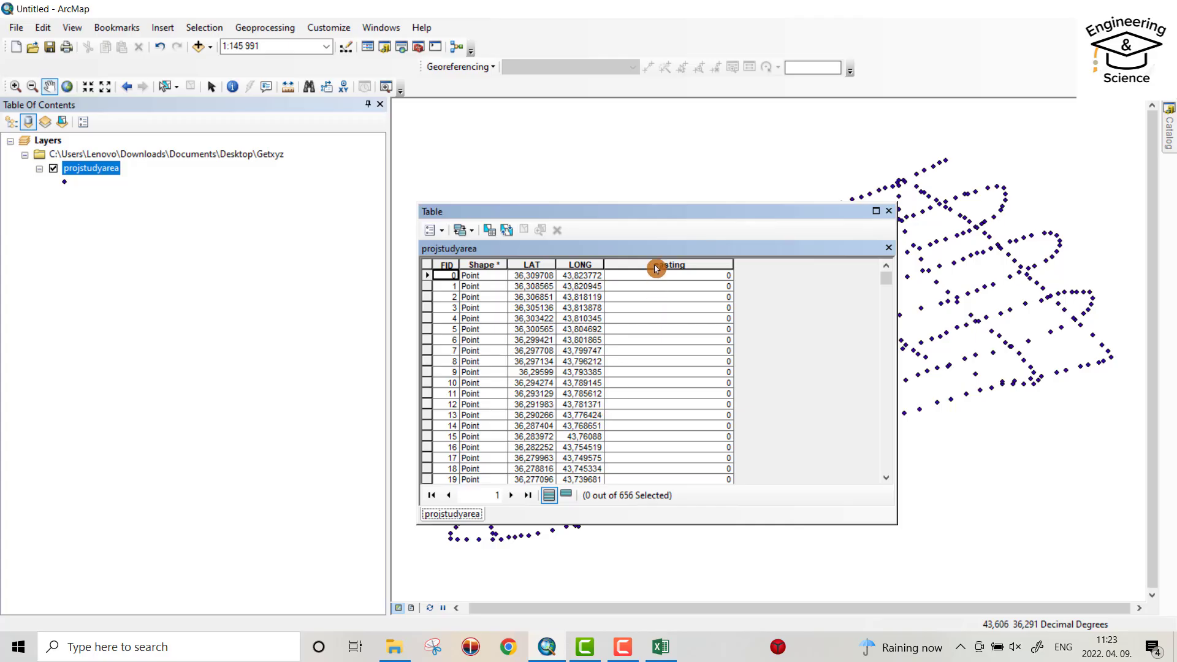
Step: Calculate the easting field as the X coordinate of each point in meters, using the data source's coordinate system
right_click(655, 265)
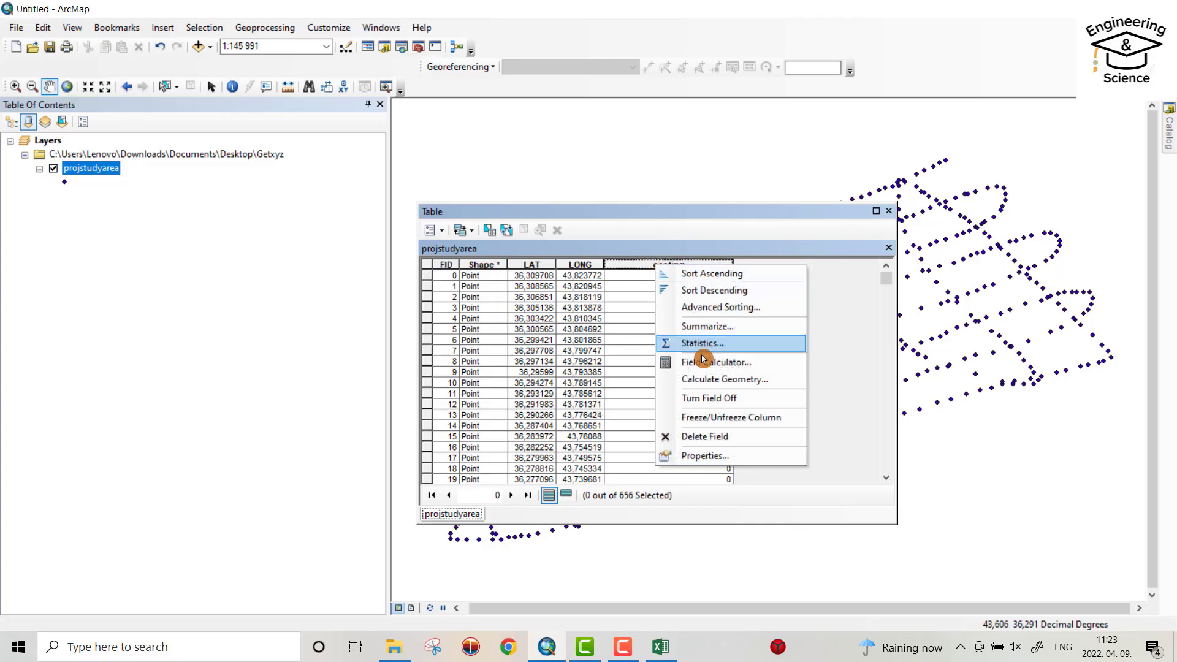
left_click(705, 379)
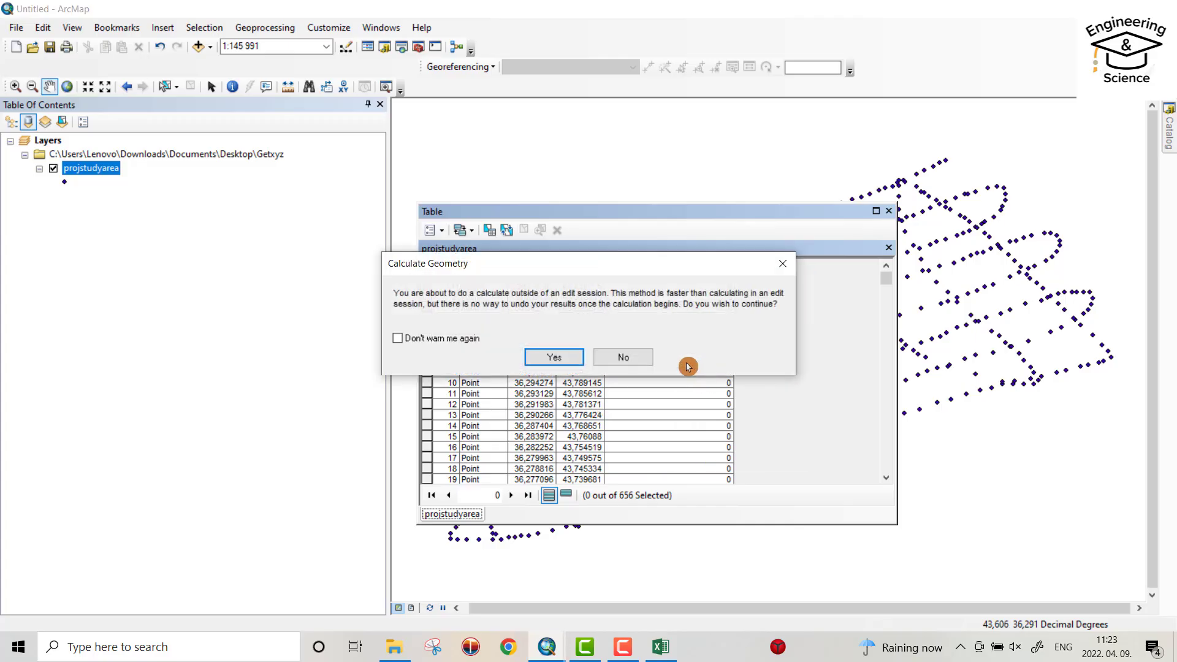
left_click(586, 357)
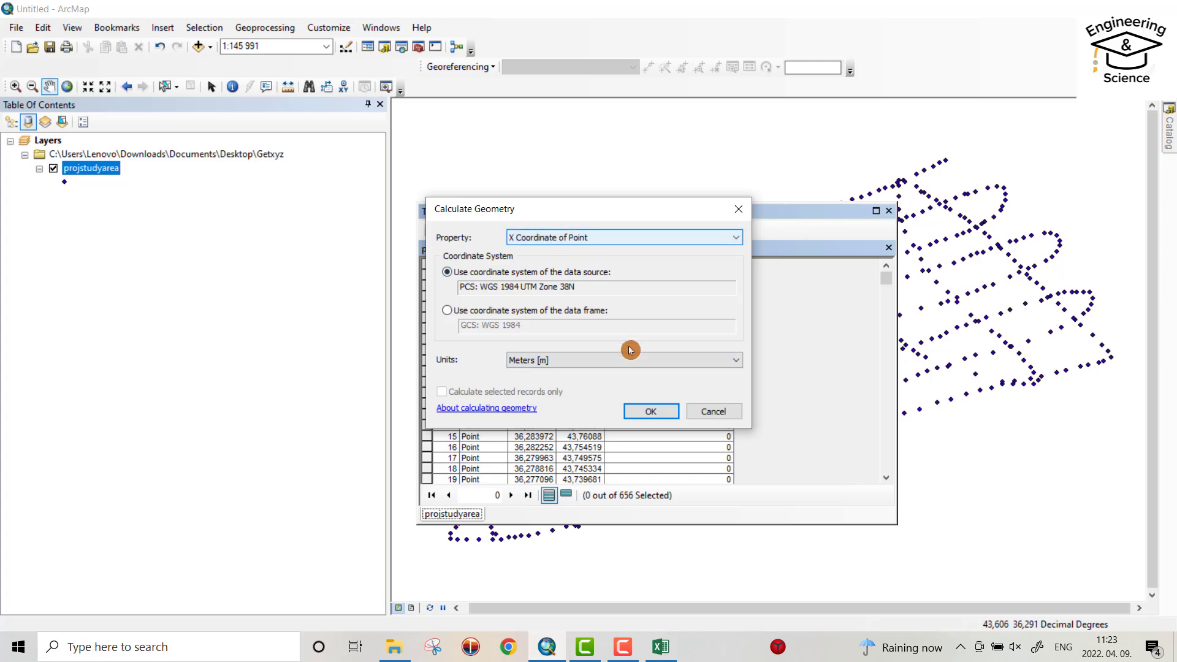
left_click(651, 411)
left_click(552, 357)
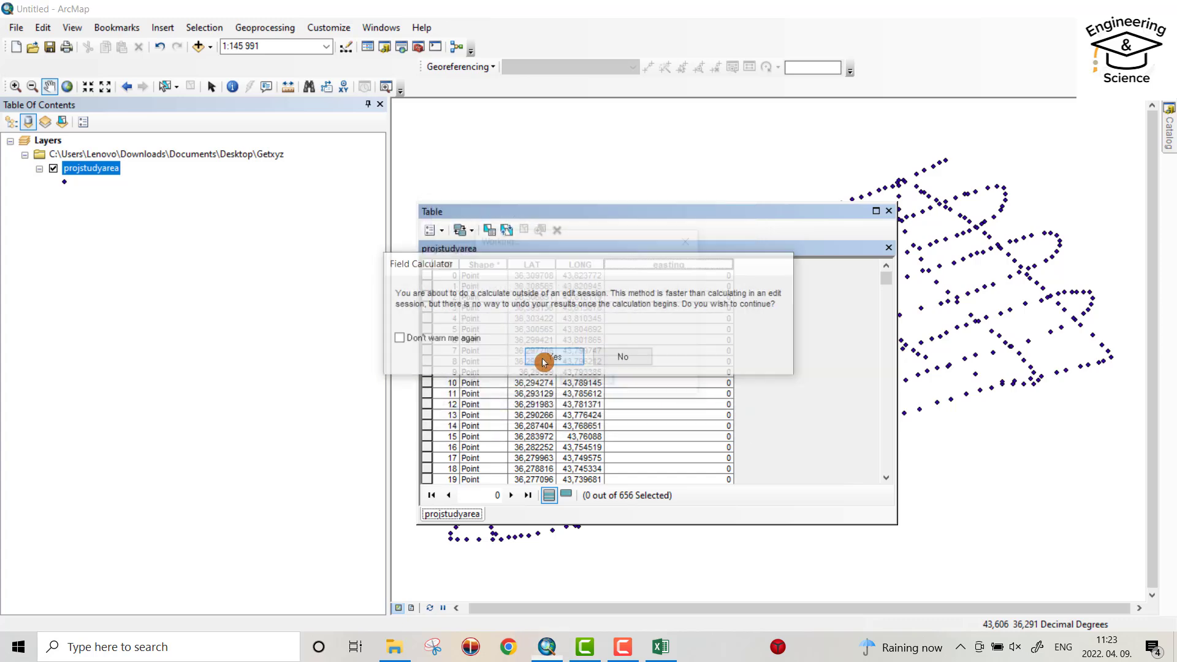
Step: Add a field named northing of type Double to the projstudyarea table
left_click(430, 230)
left_click(488, 334)
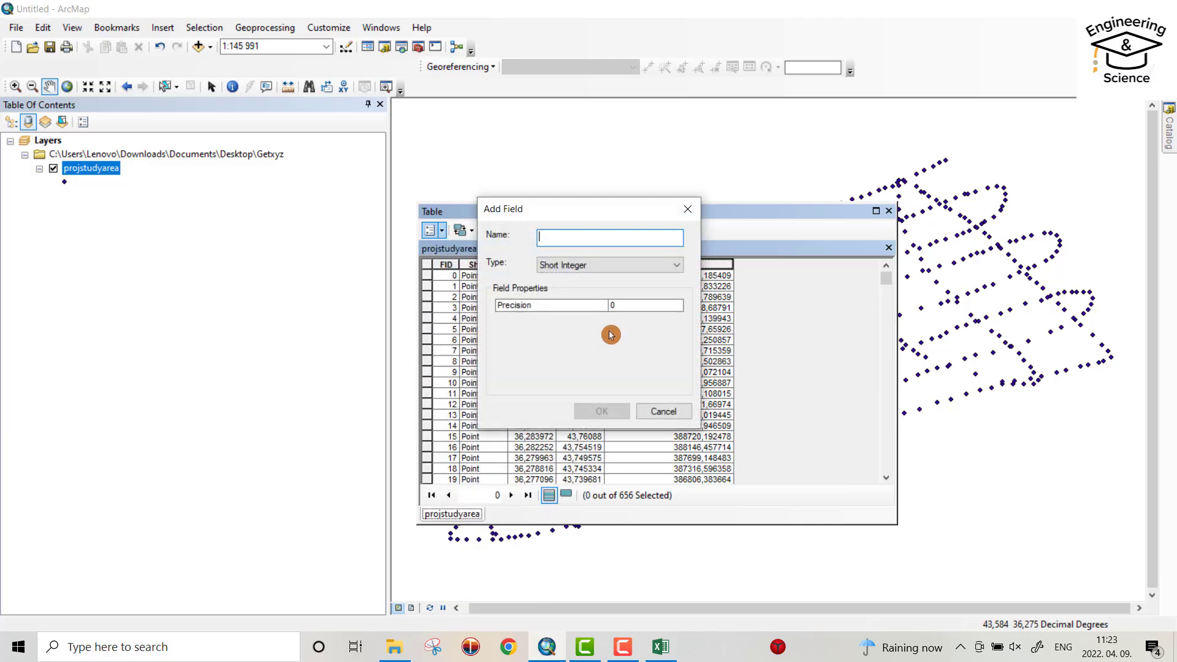
type("northing")
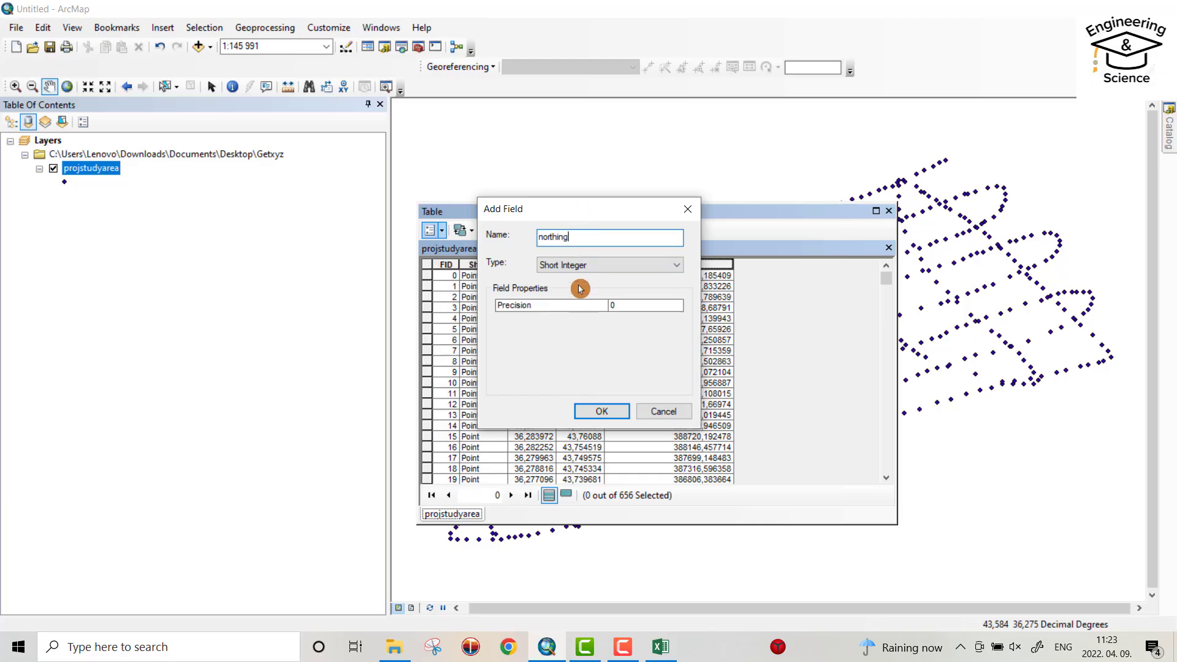
left_click(580, 265)
left_click(564, 308)
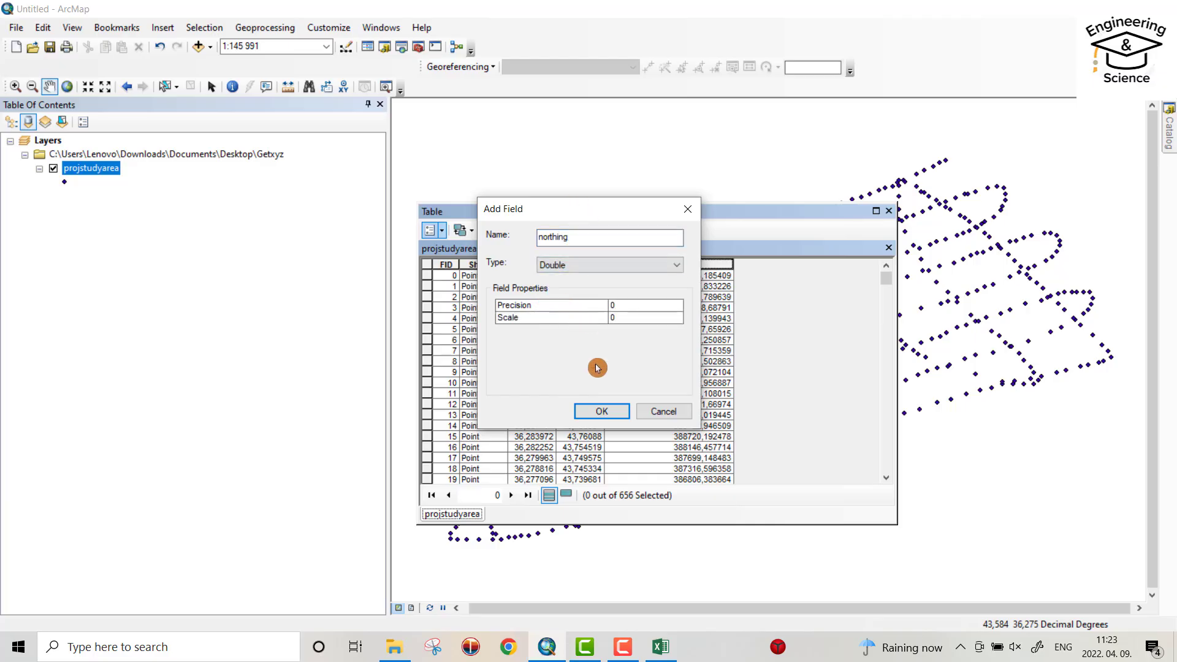
left_click(601, 410)
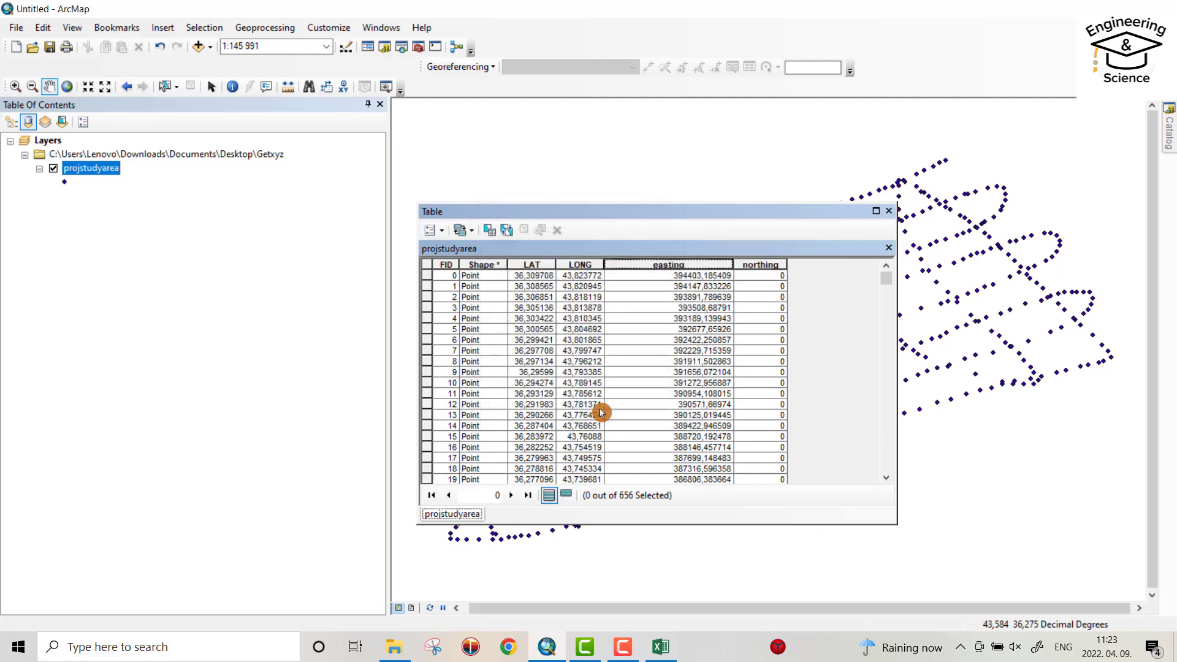
Step: Calculate the northing field as the Y coordinate of each point in meters, using the data source's coordinate system
right_click(762, 265)
left_click(816, 379)
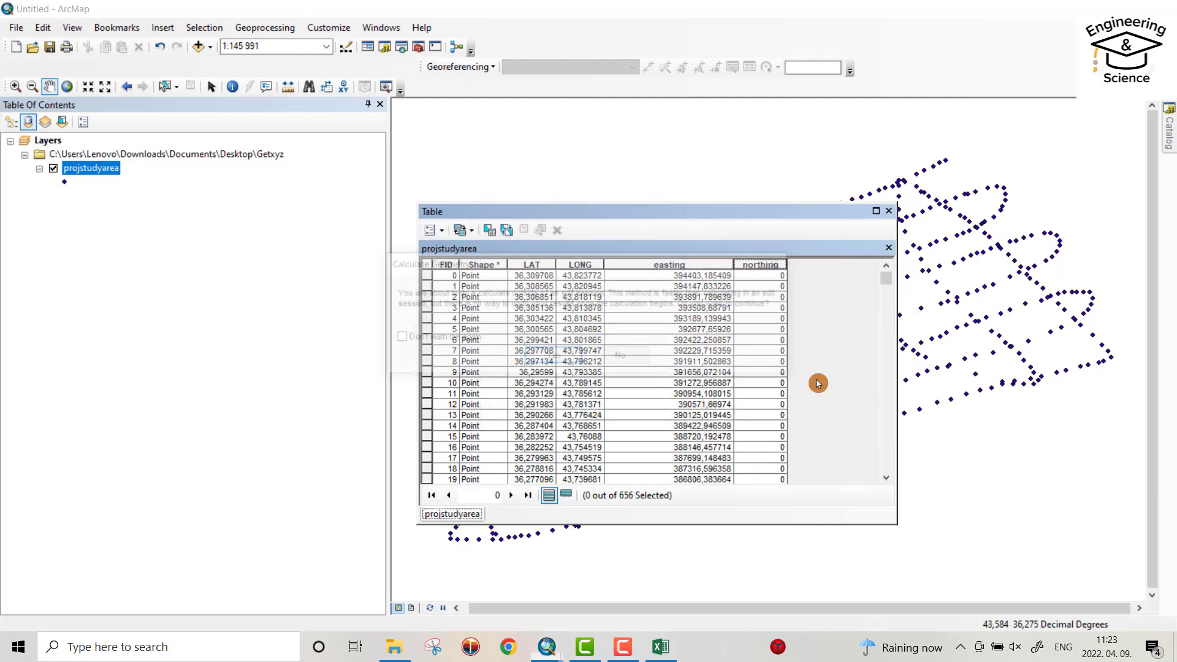
left_click(547, 358)
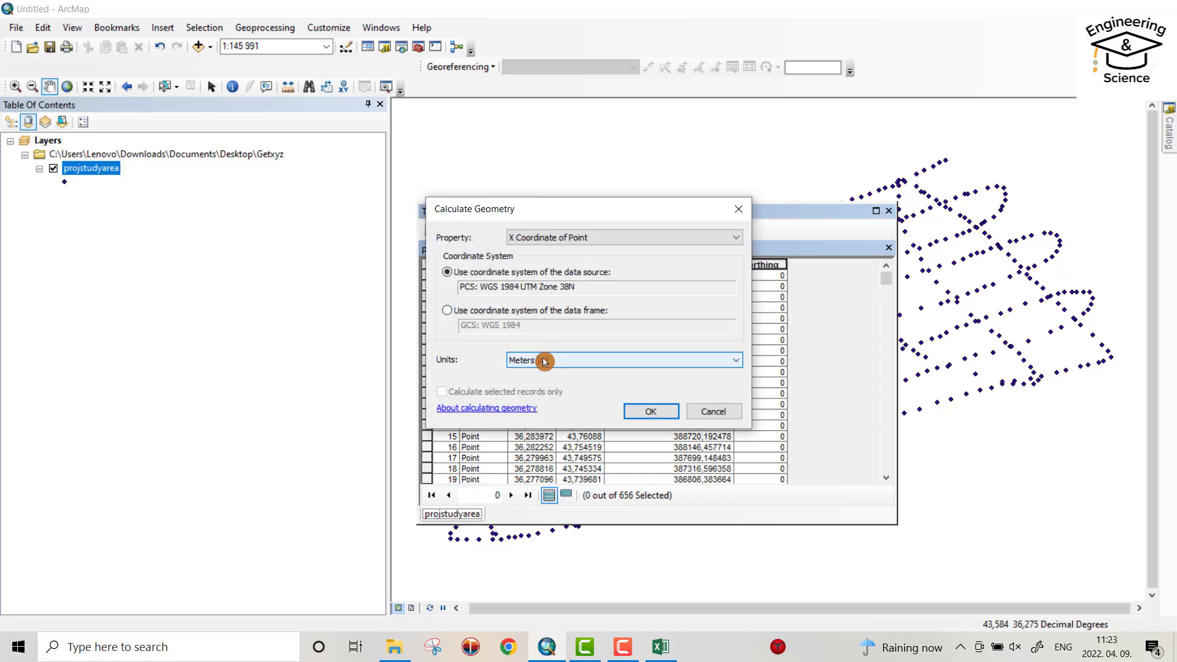
left_click(570, 240)
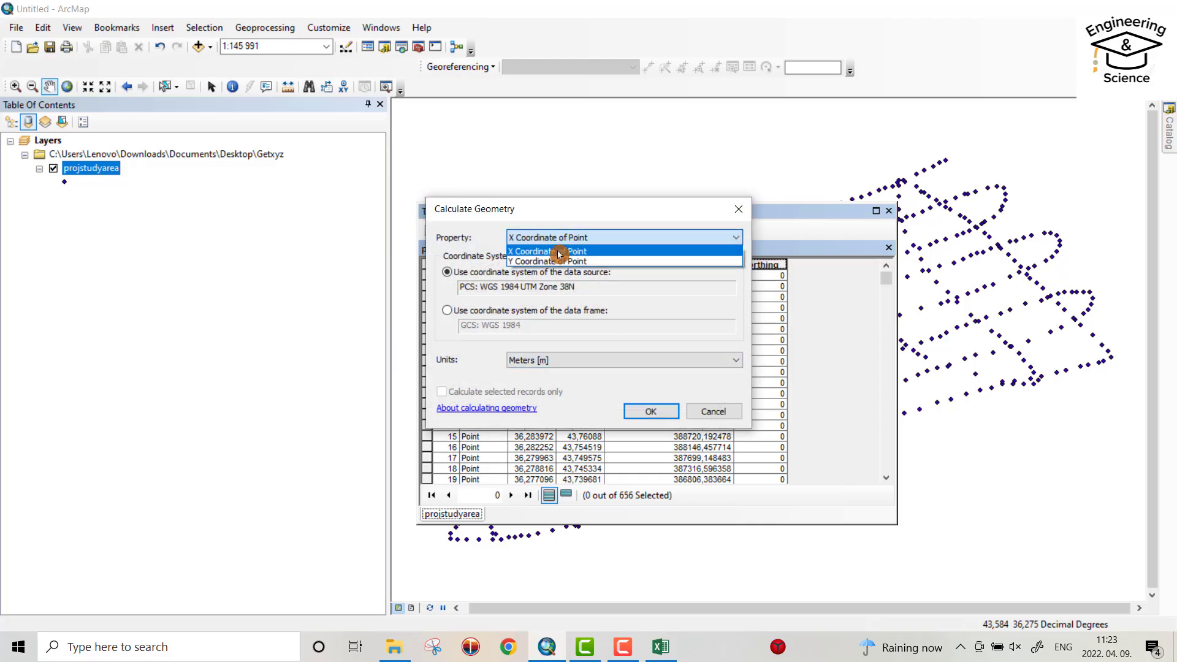
left_click(559, 261)
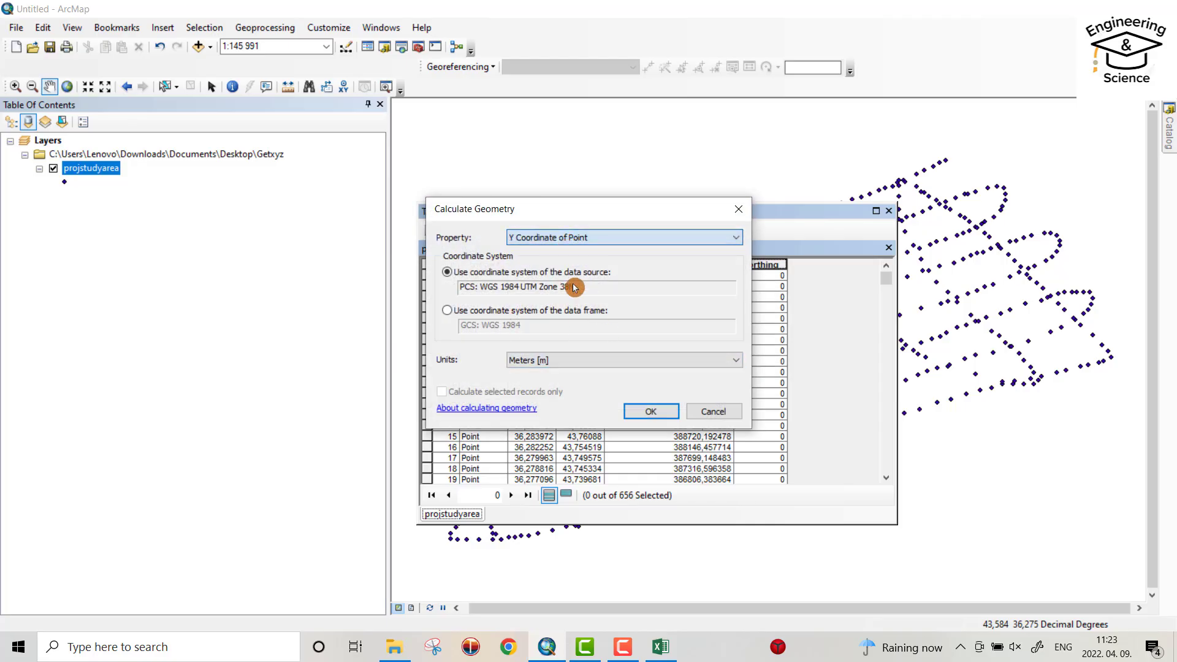
left_click(650, 412)
left_click(549, 357)
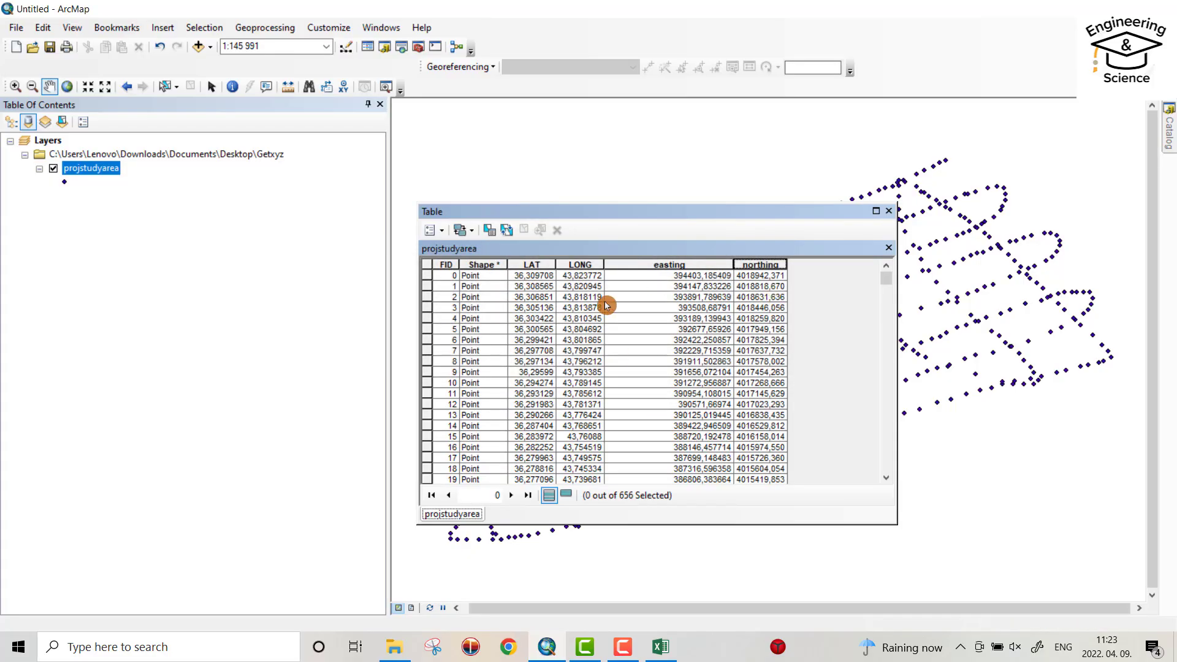
Step: Set up an export of all projstudyarea table records with the output table named xystudyarea
left_click(440, 236)
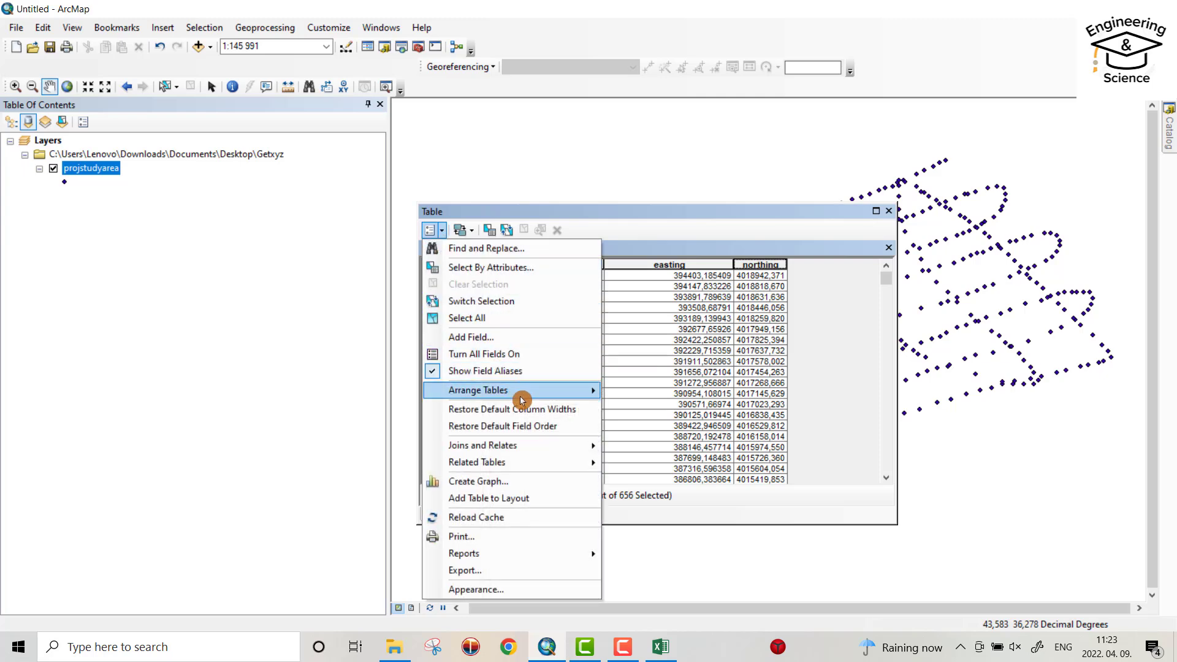
left_click(473, 572)
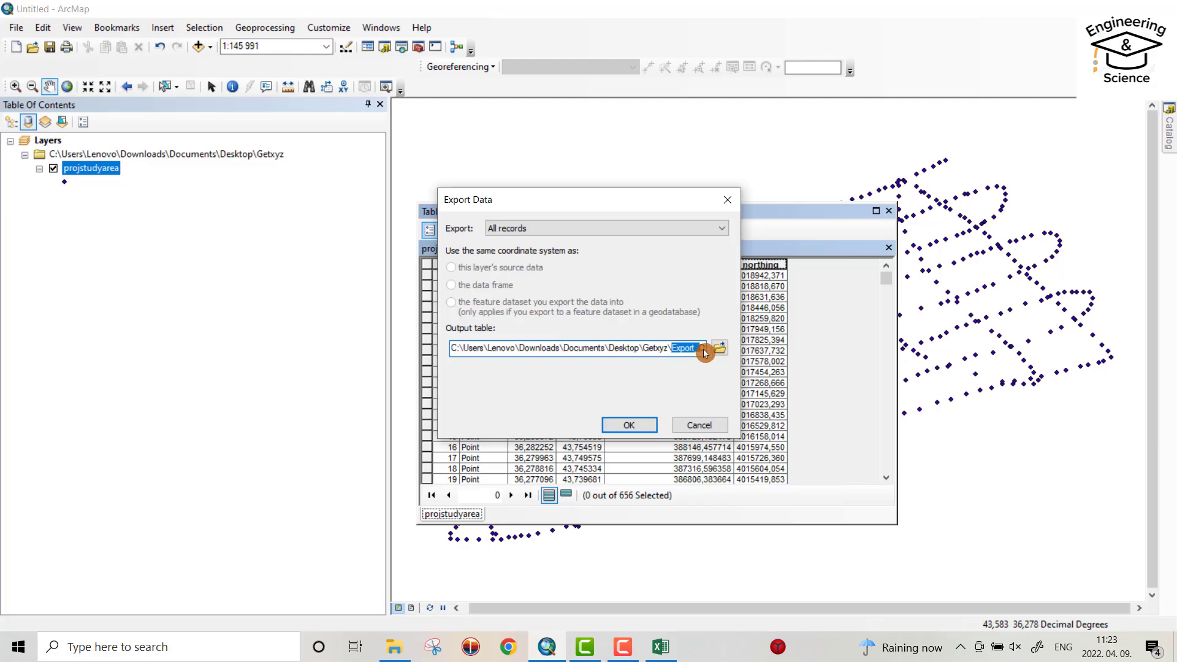
left_click_drag(703, 351, 690, 355)
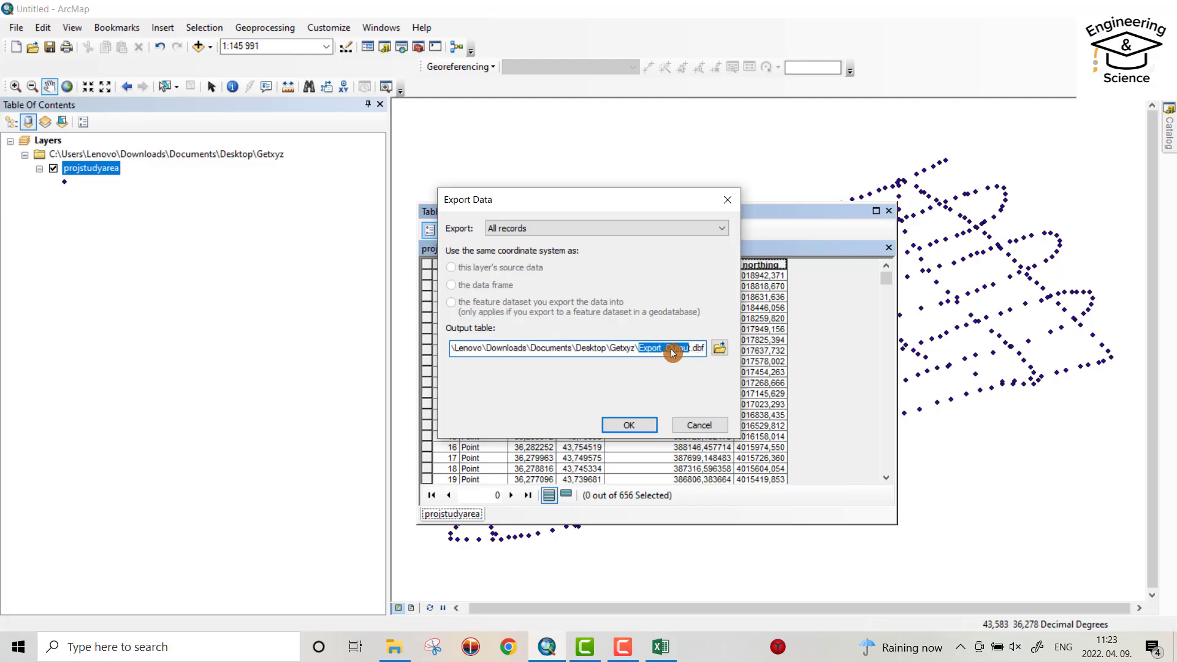
key("BackSpace")
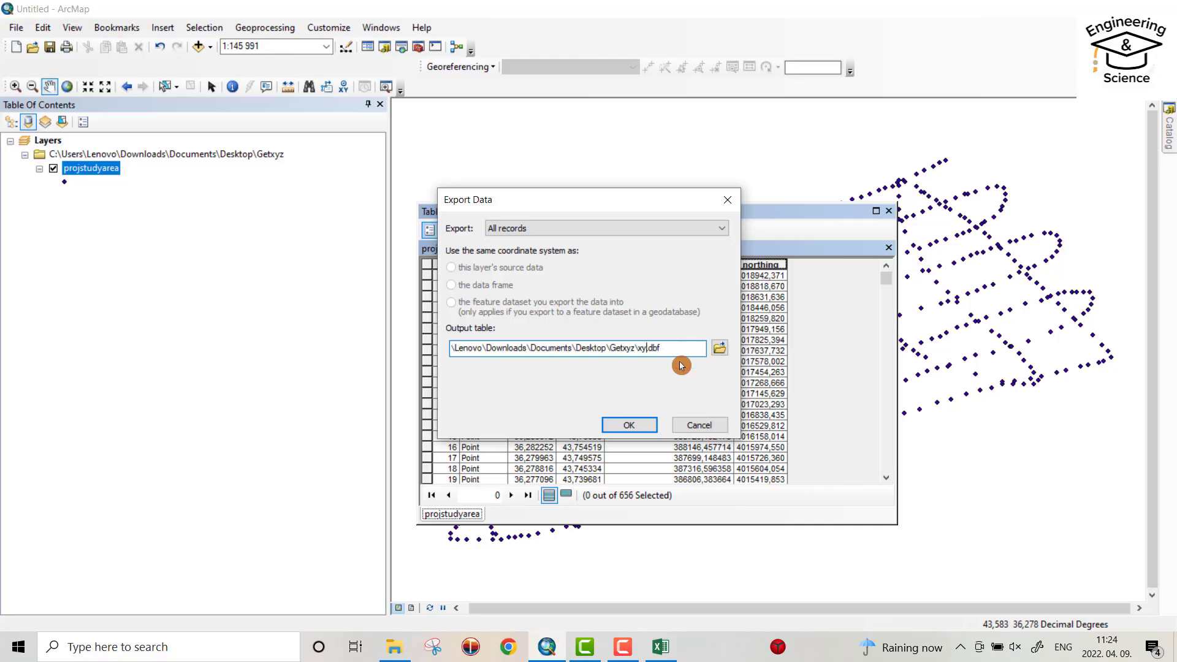
type("study")
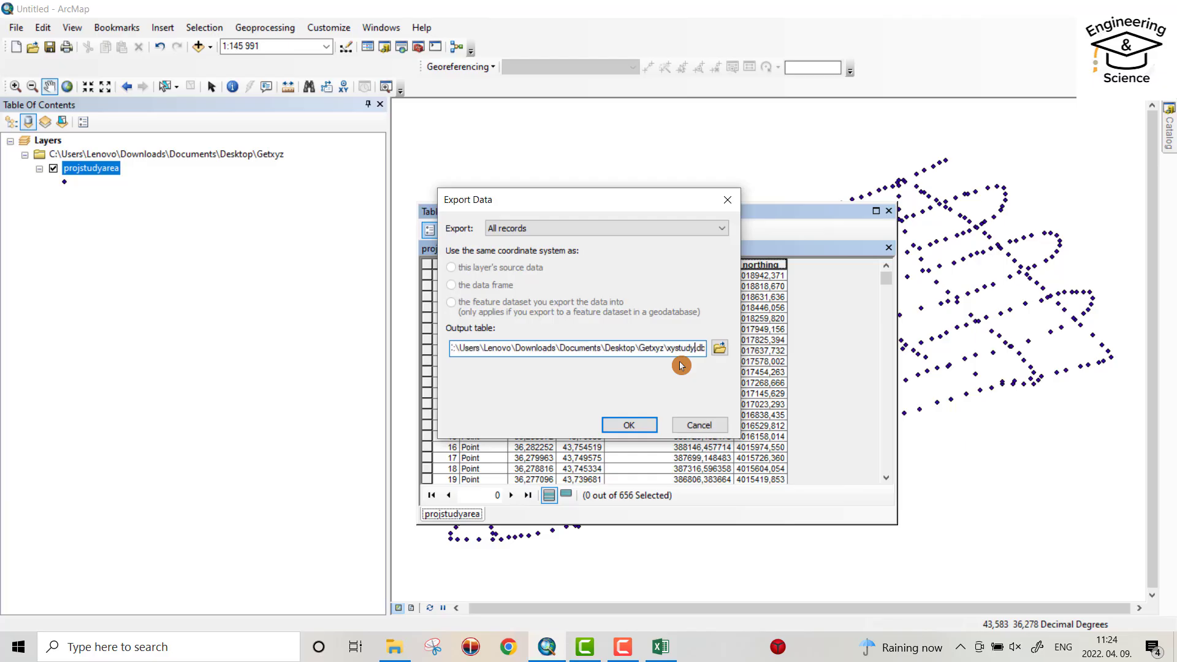
type("area")
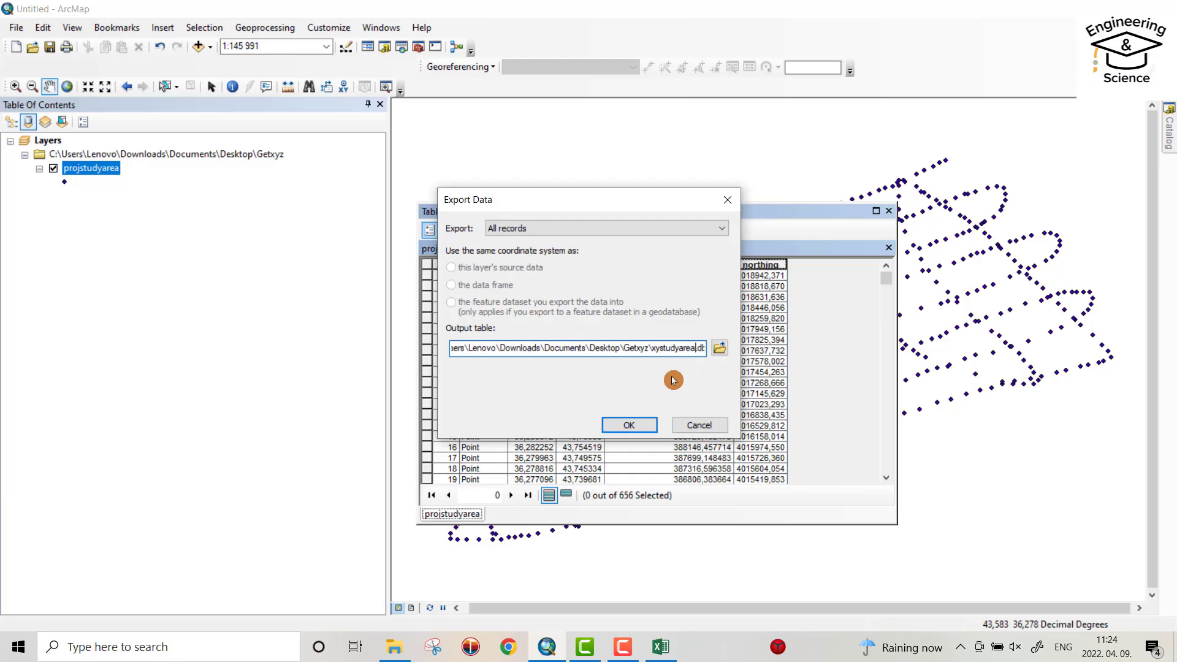
left_click(632, 425)
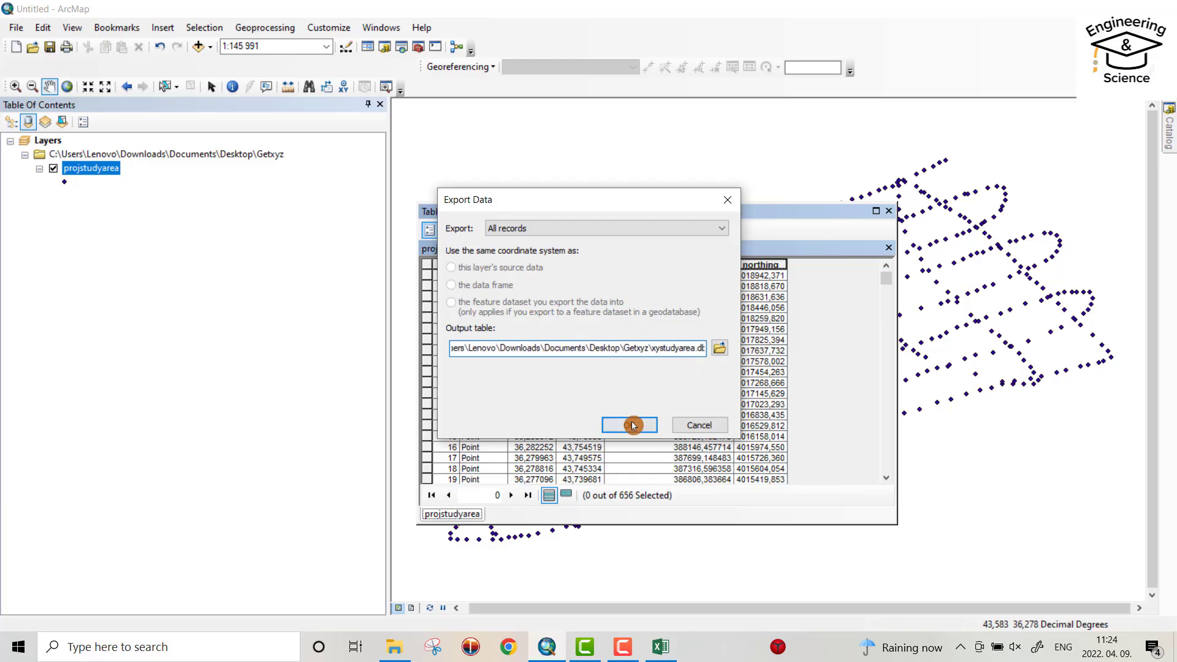
Step: Change the output type to Text File, save it as xystudyarea.txt in the Getxyz folder, and export it, adding the table to the map
left_click(720, 352)
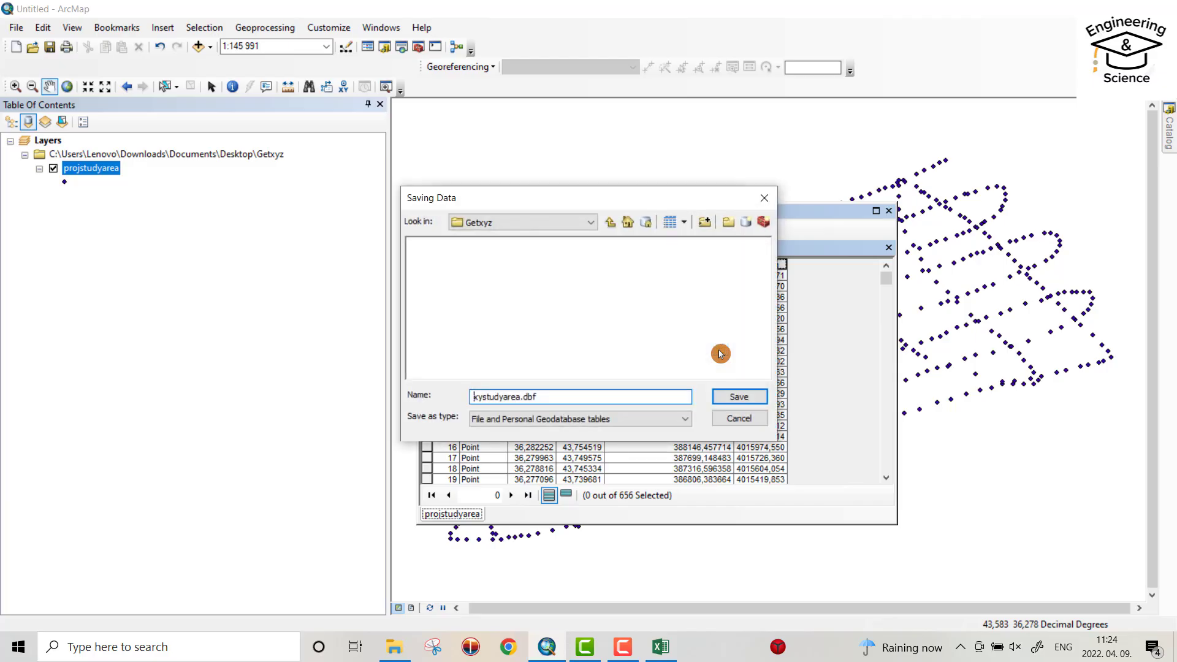
left_click(675, 418)
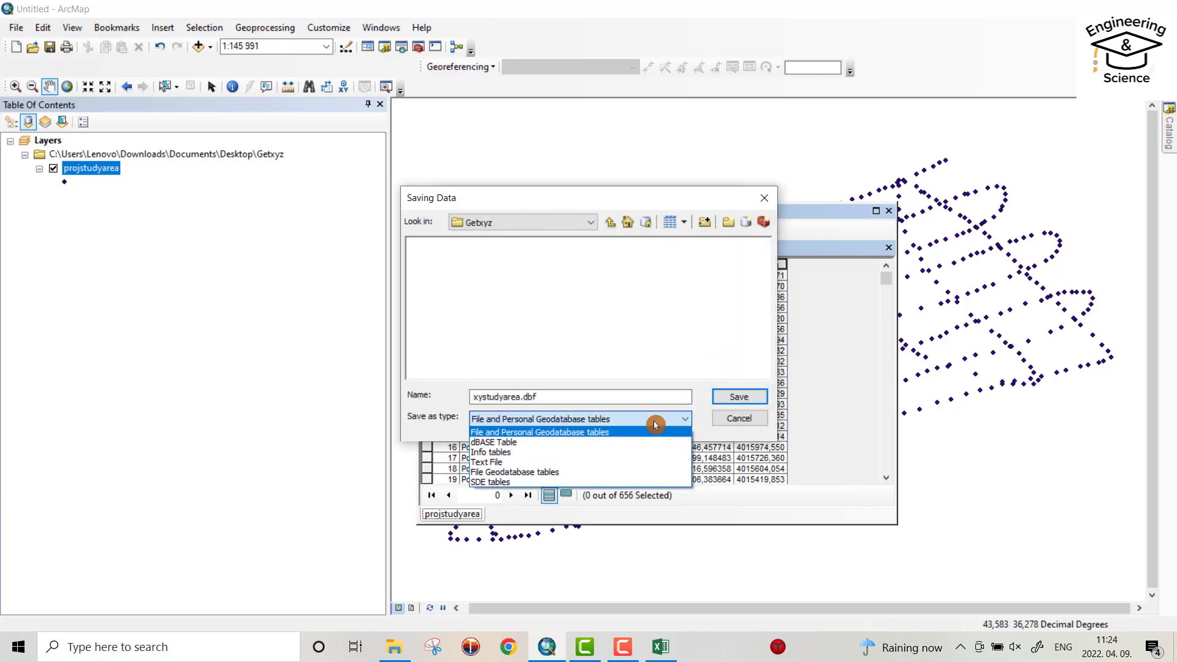
left_click(501, 465)
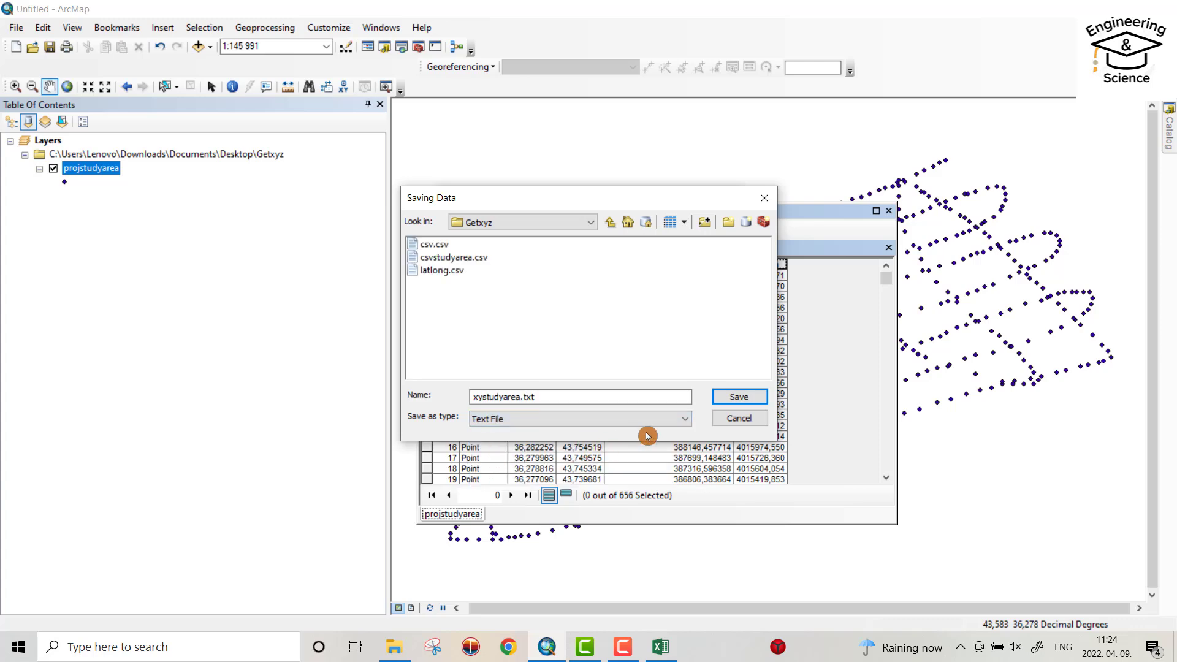
left_click(732, 398)
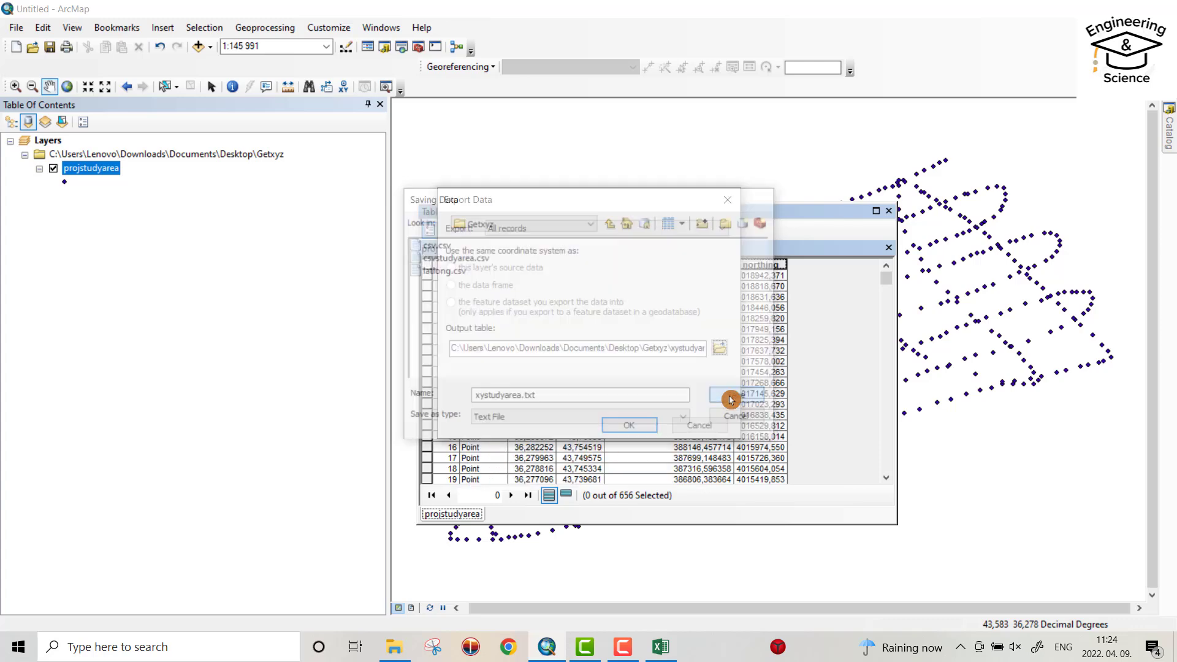
left_click(638, 423)
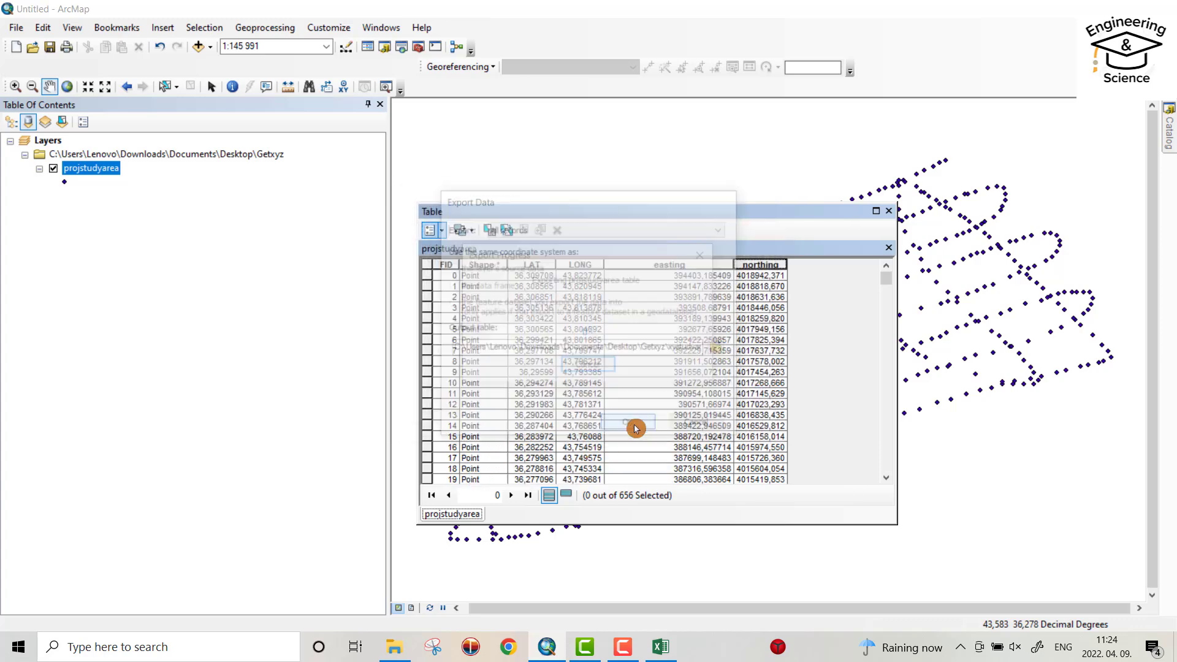
left_click(631, 382)
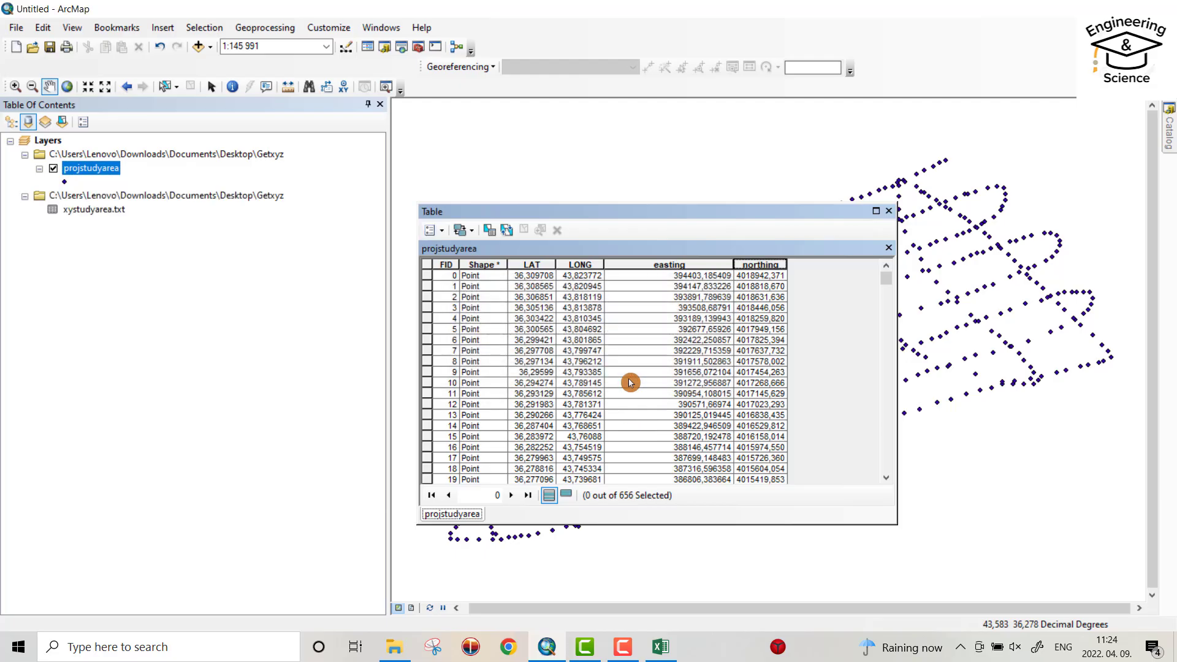
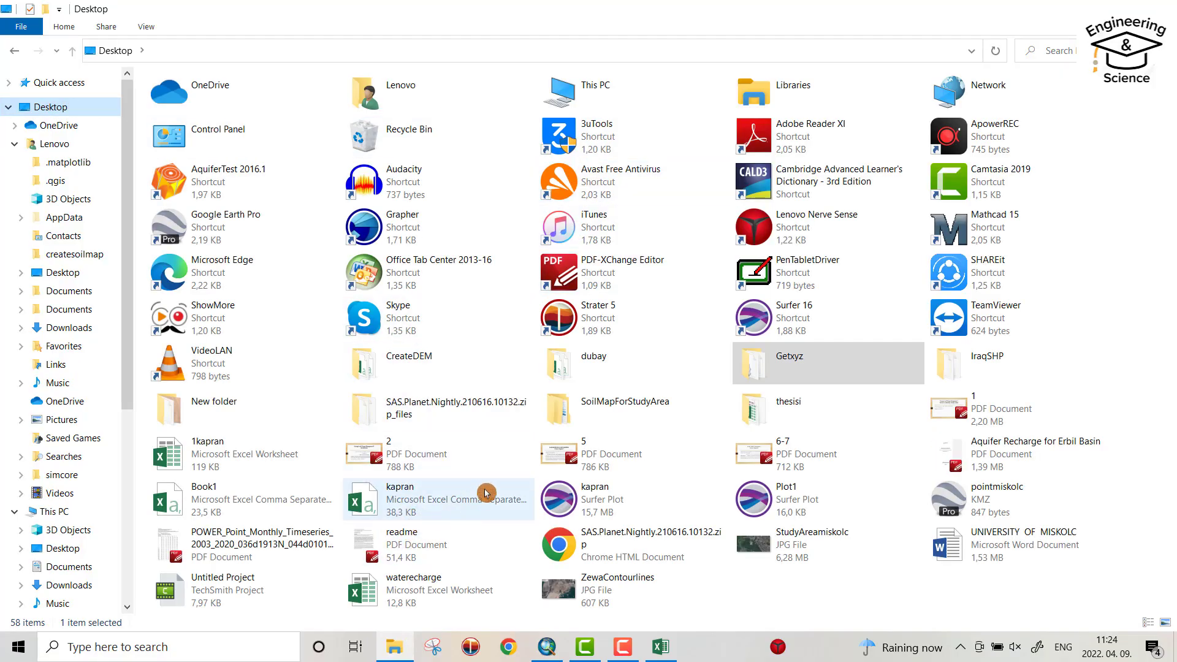
Step: Open the exported xystudyarea text file from the Getxyz folder on the desktop in File Explorer
double_click(752, 374)
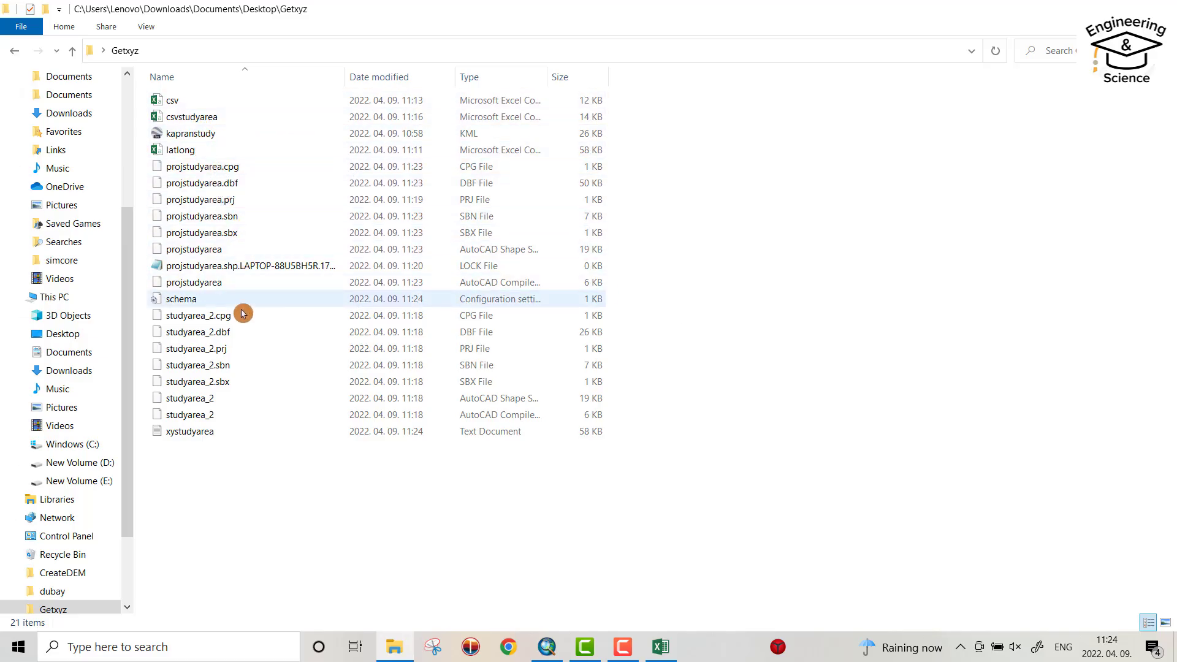
left_click(199, 432)
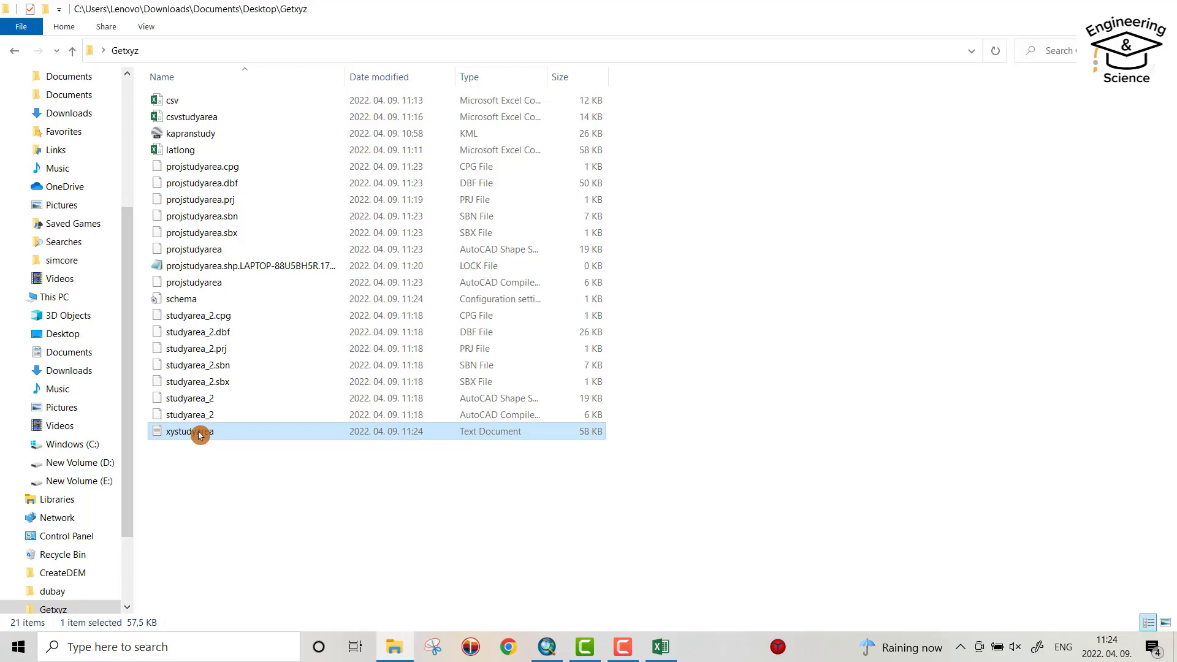
double_click(199, 432)
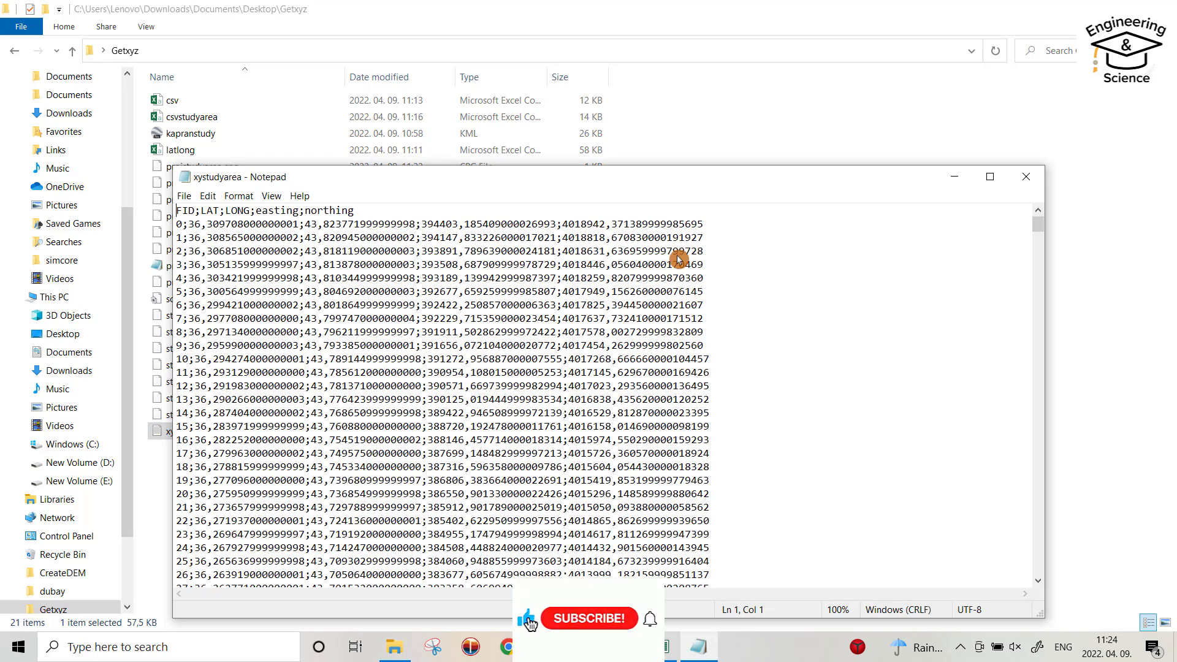
Step: Copy the entire contents of the xystudyarea text file and paste them into a new Excel workbook at cell A1
key("ctrl+a")
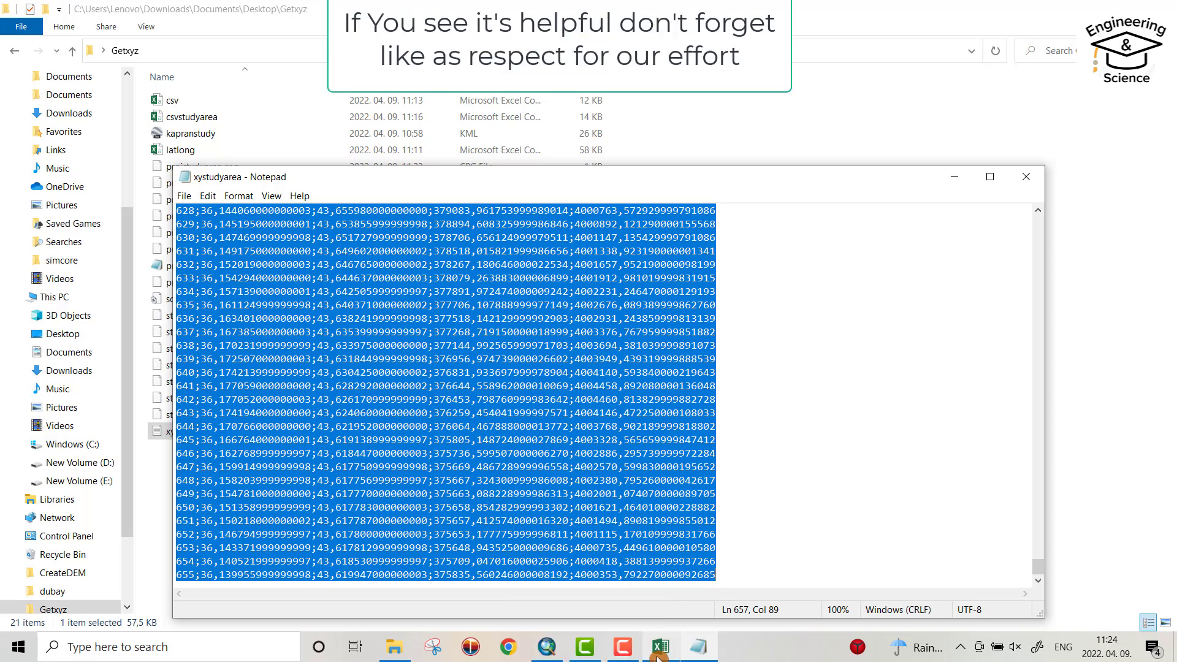
key("alt+Tab")
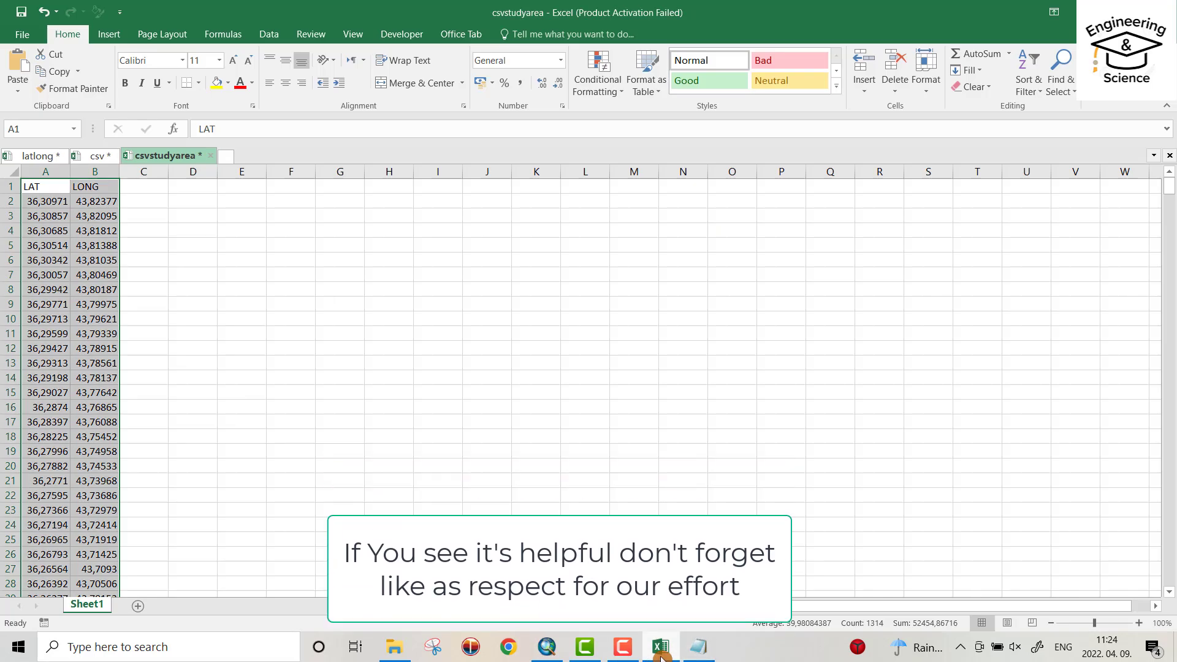
left_click(226, 156)
key("ctrl+v")
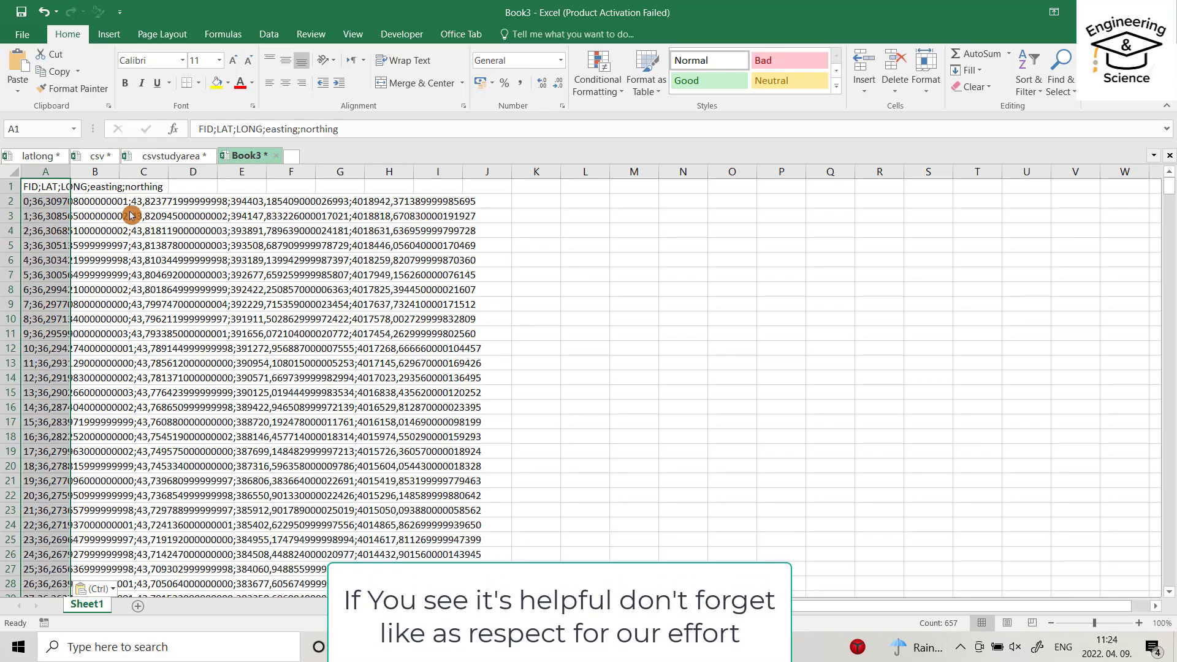
left_click(603, 231)
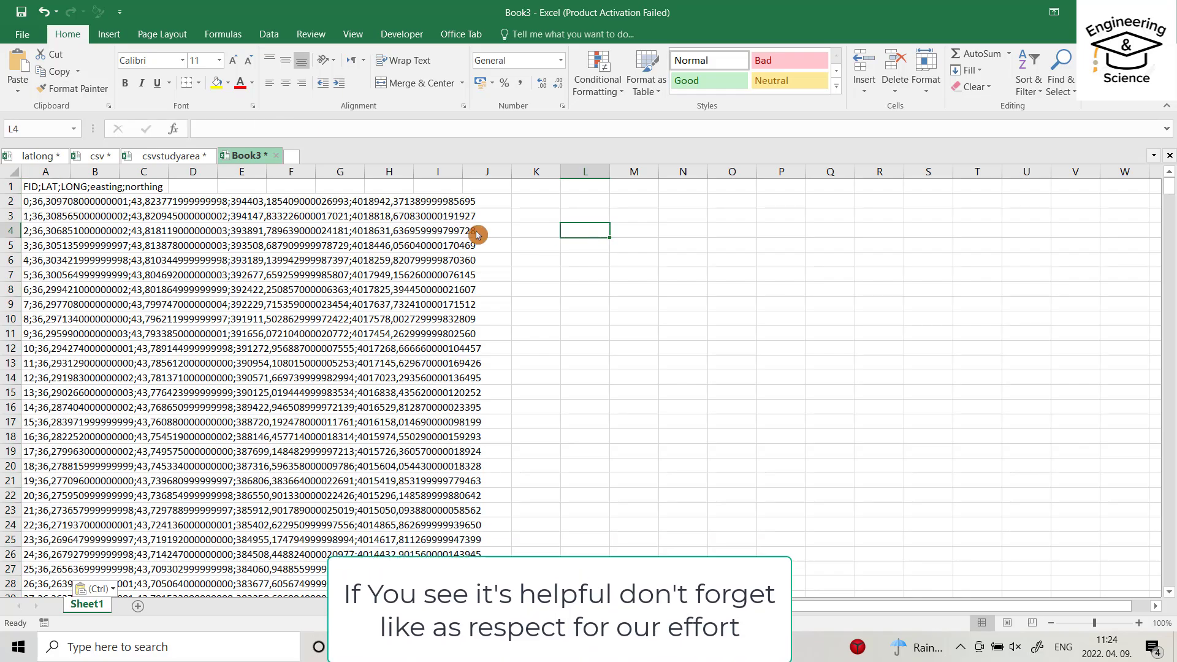
Step: Split column A into separate columns with Text to Columns, using the Delimited type, a semicolon delimiter and General format
left_click(40, 172)
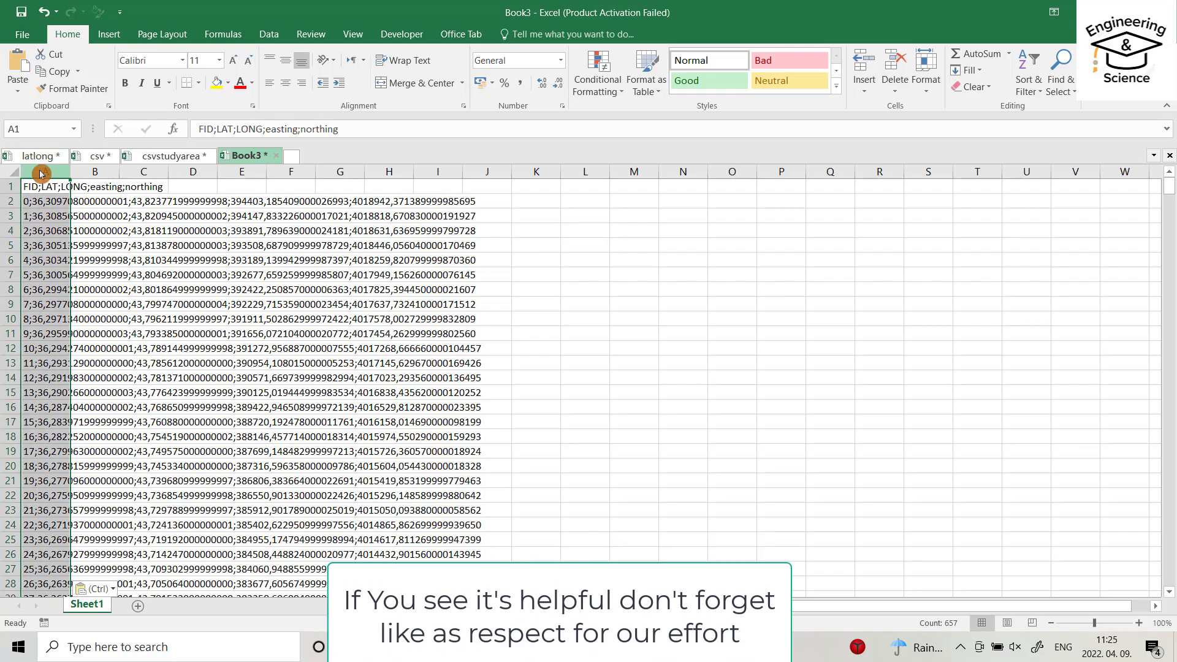
left_click(268, 34)
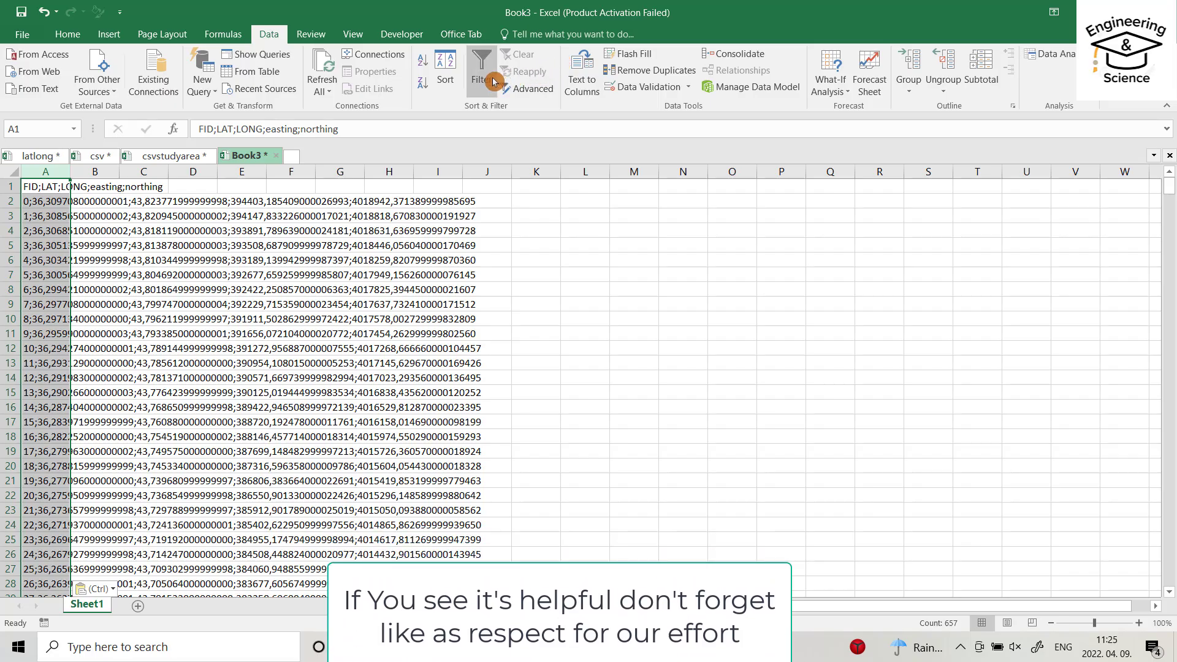
left_click(584, 88)
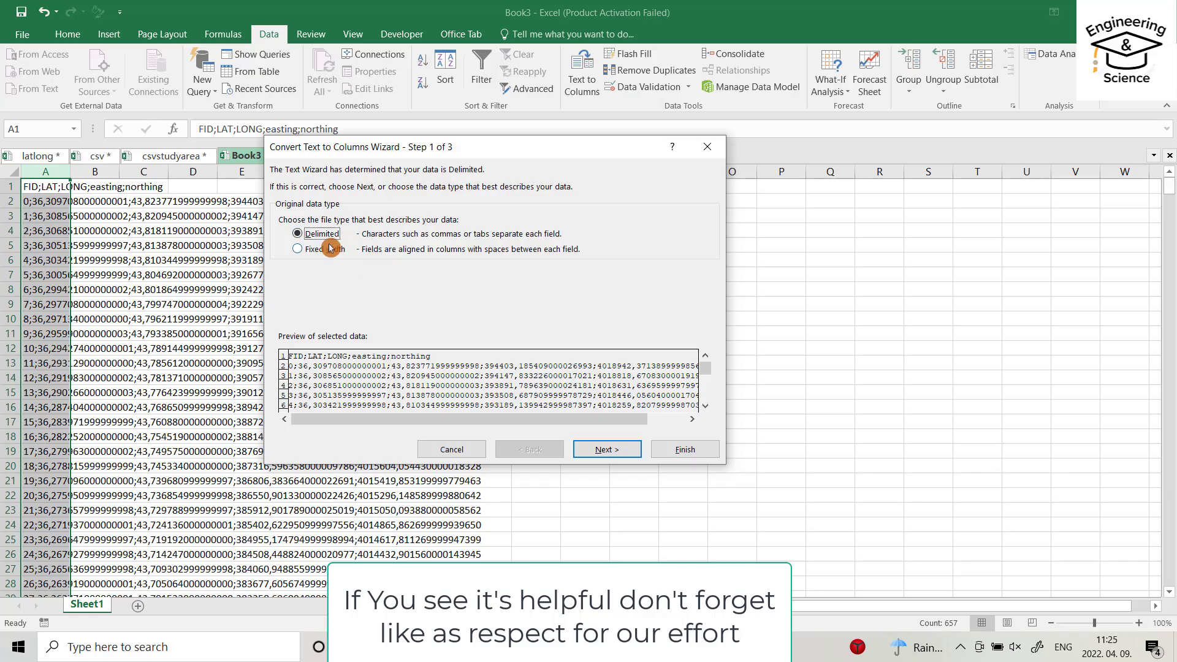
left_click(610, 456)
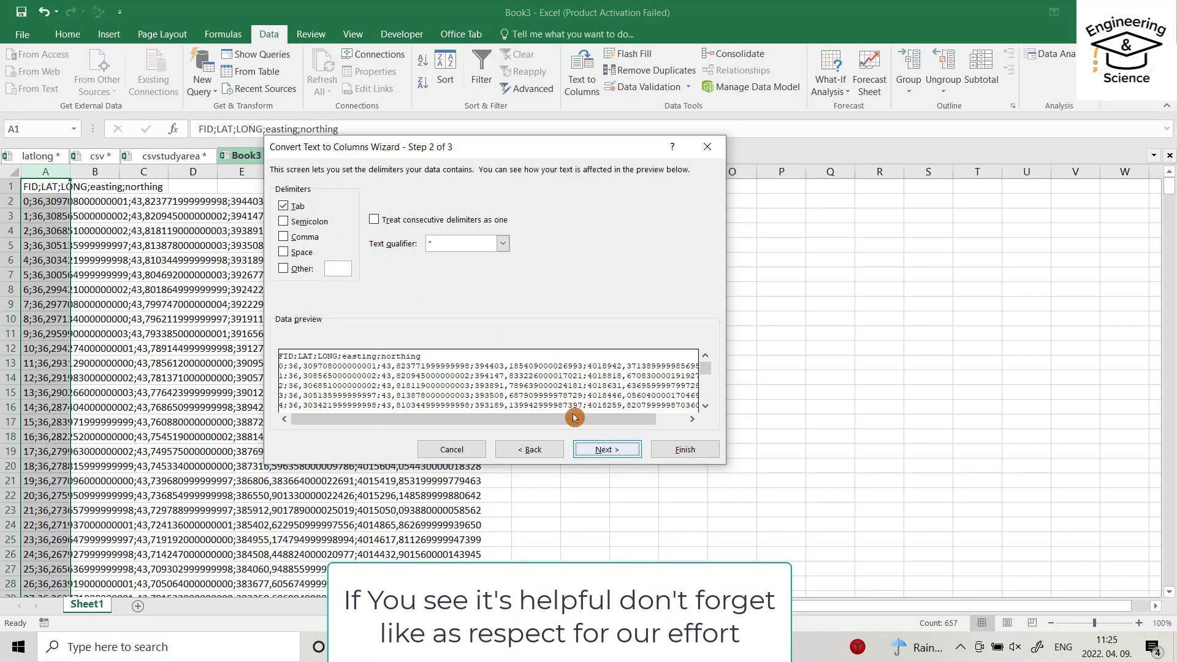
left_click(290, 228)
left_click(610, 452)
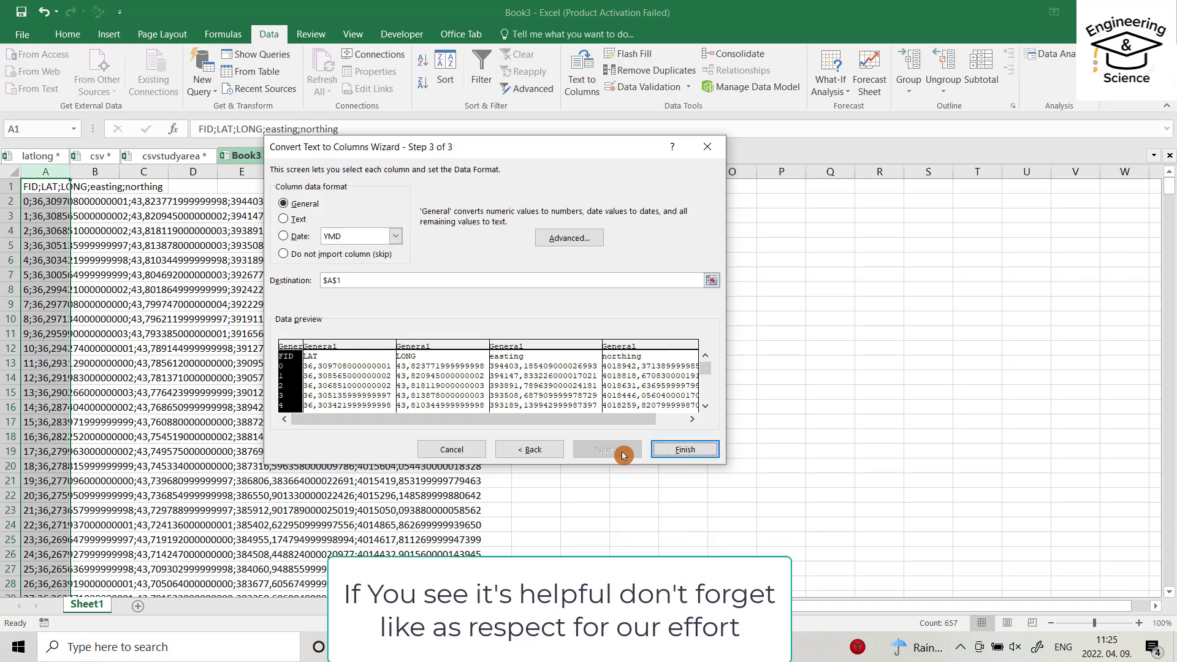
left_click(678, 450)
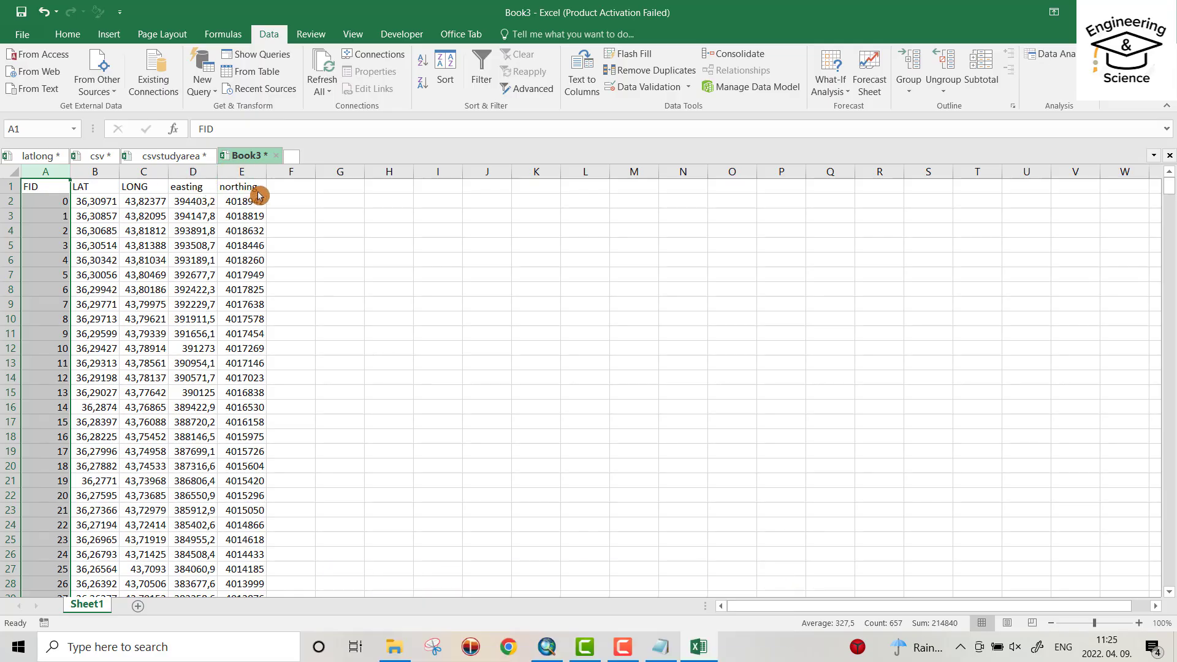
Step: Rename the easting header in D1 to x and the northing header in E1 to y, and select both cells
left_click(200, 189)
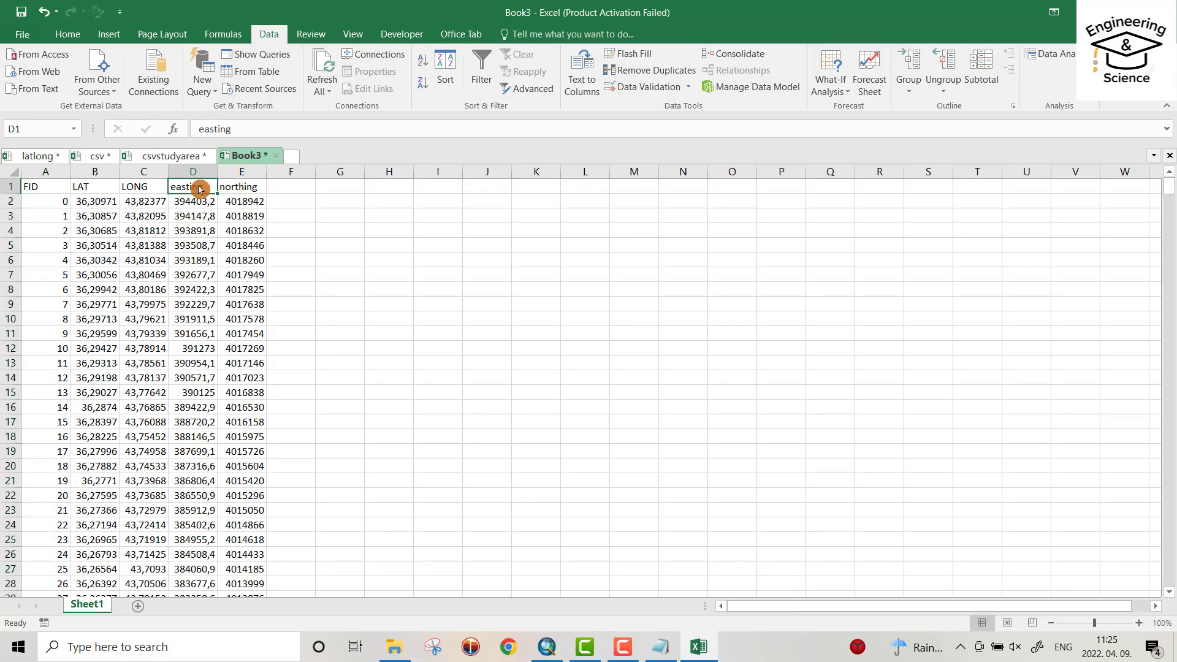
type("x")
left_click(249, 190)
type("y")
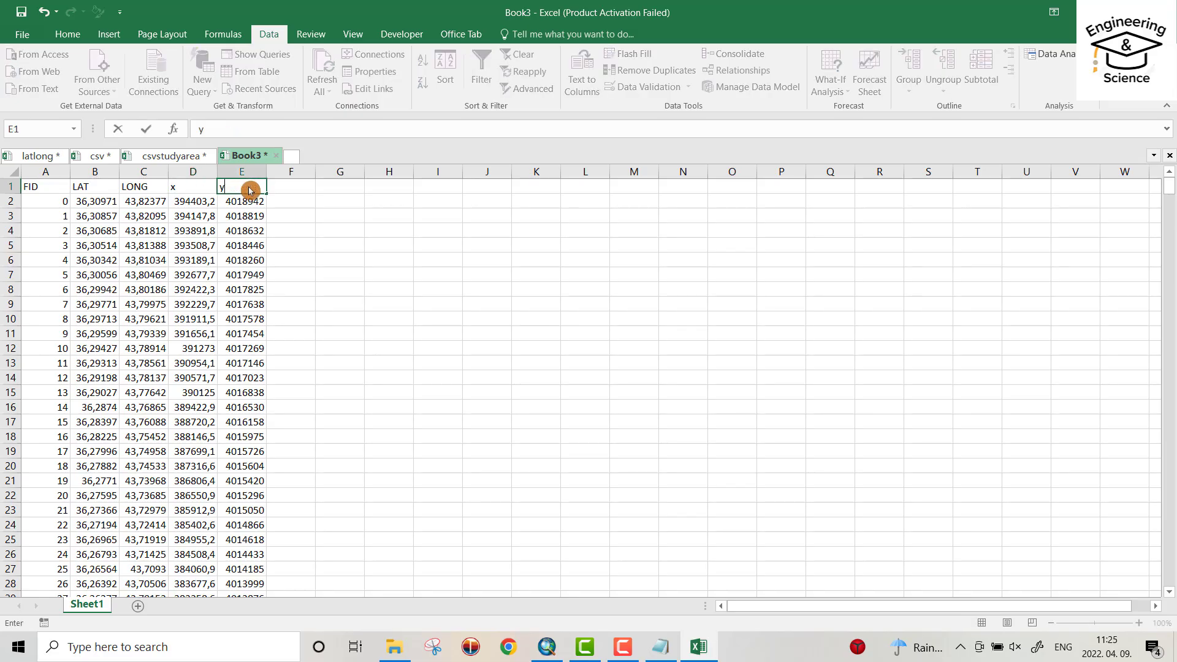
left_click_drag(184, 188, 239, 188)
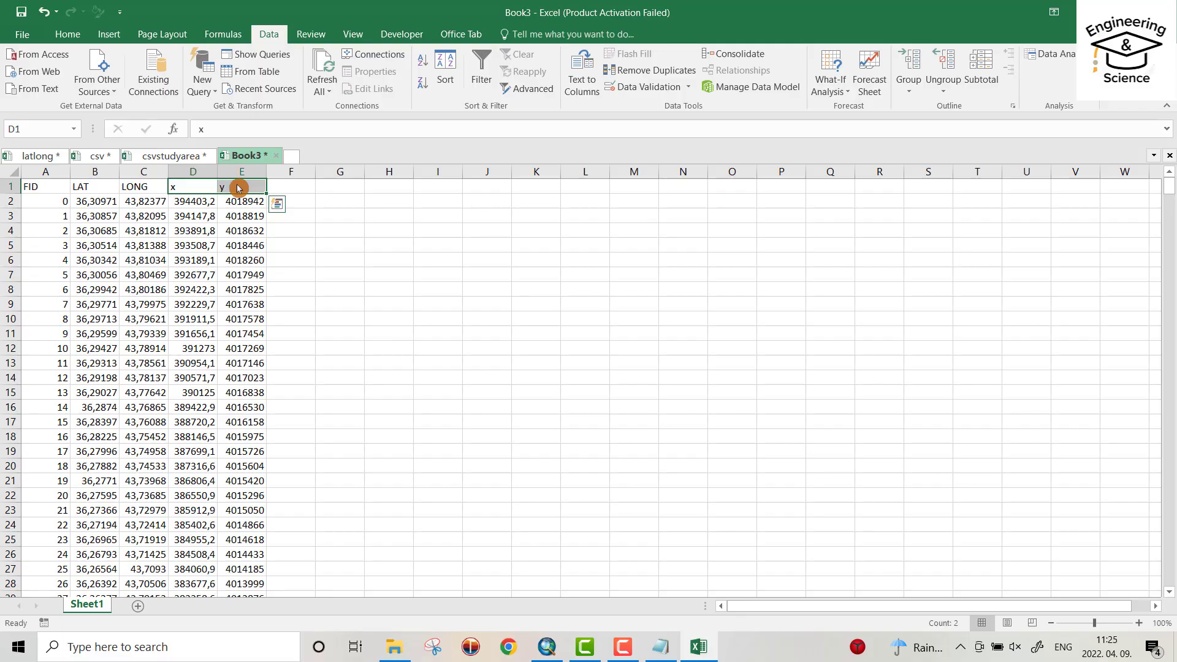
Step: Copy the complete x and y columns from Book3 and paste them into a new blank workbook starting at cell A1
key("ctrl+shift+Down")
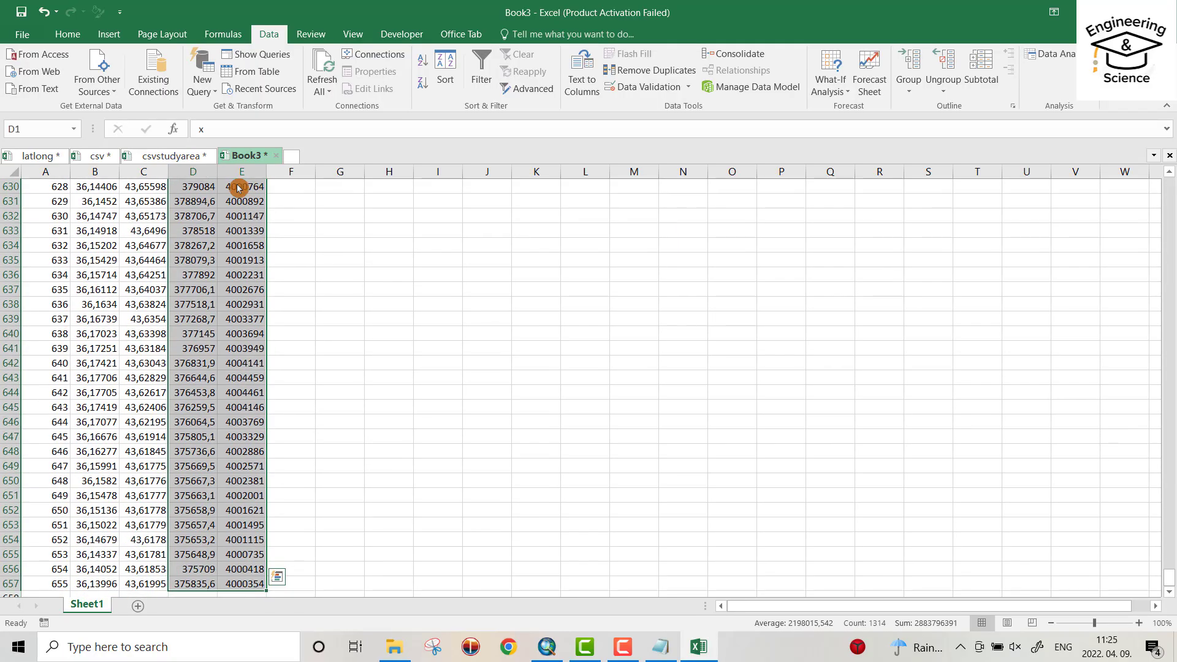
key("ctrl+c")
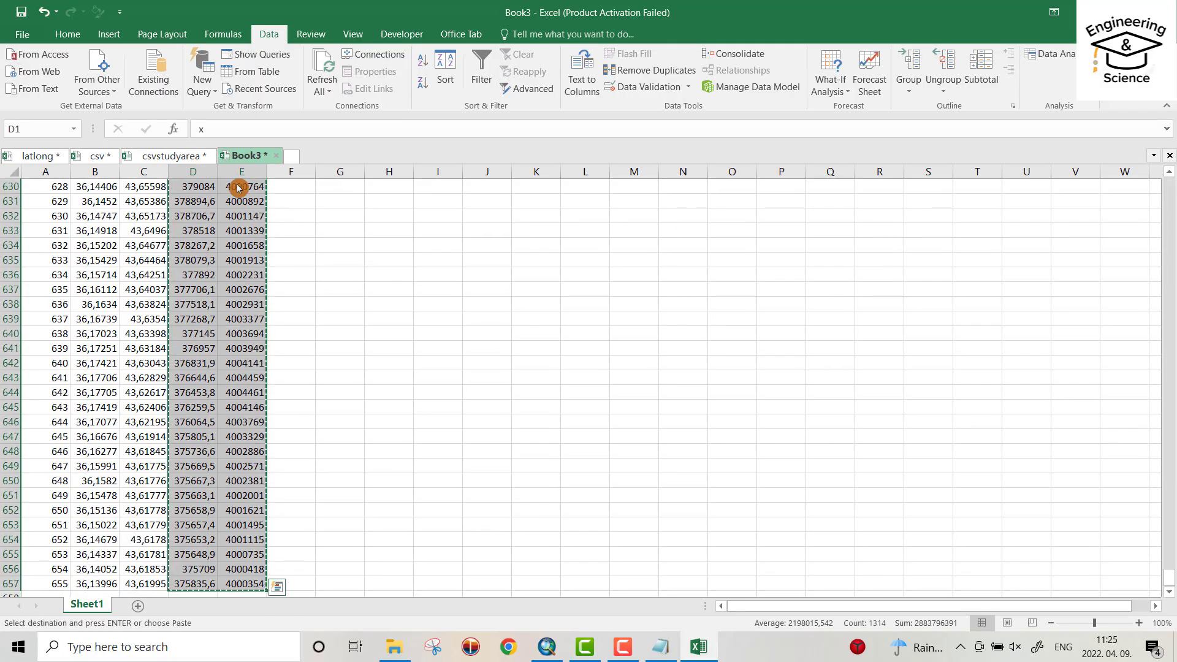
left_click(293, 157)
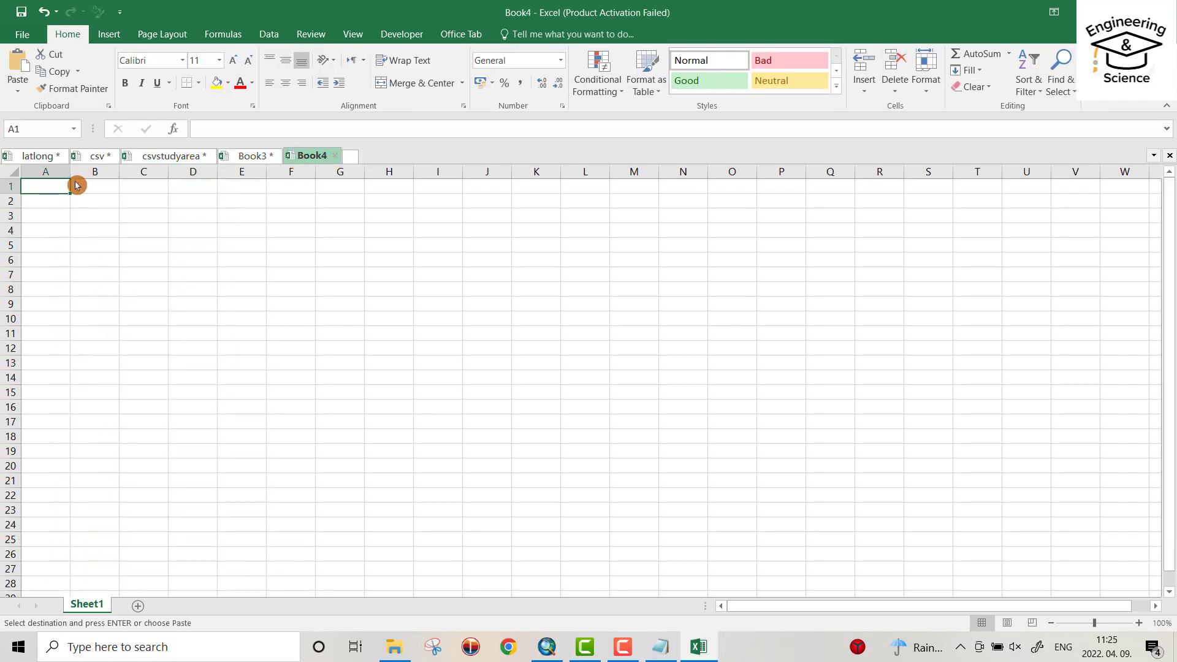
key("ctrl+v")
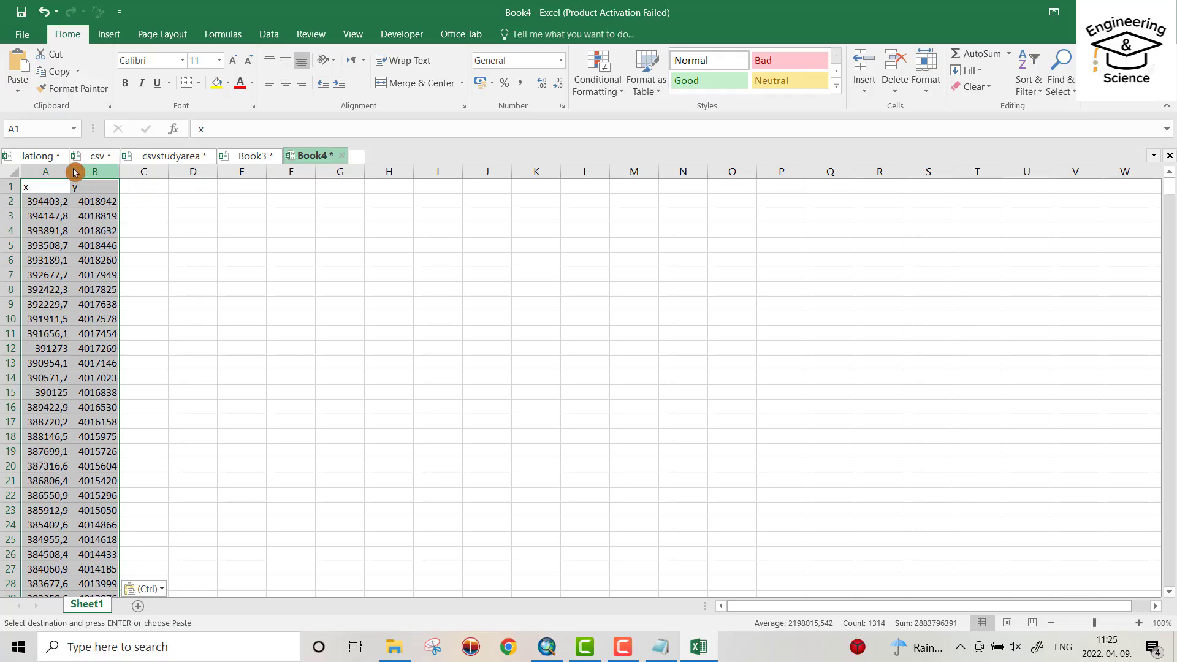
Step: Copy the ALT column from the latlong workbook and paste it into Book4 at C1, beside the x and y columns
left_click(36, 156)
scroll(228, 230, "up", 20)
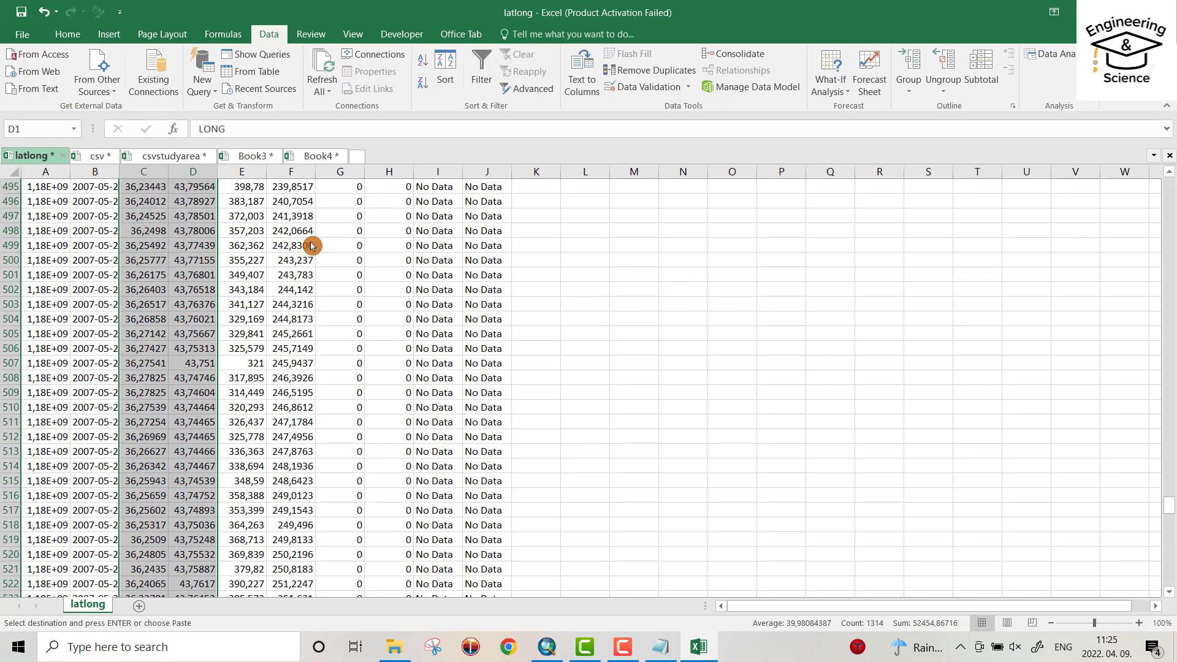
left_click(242, 174)
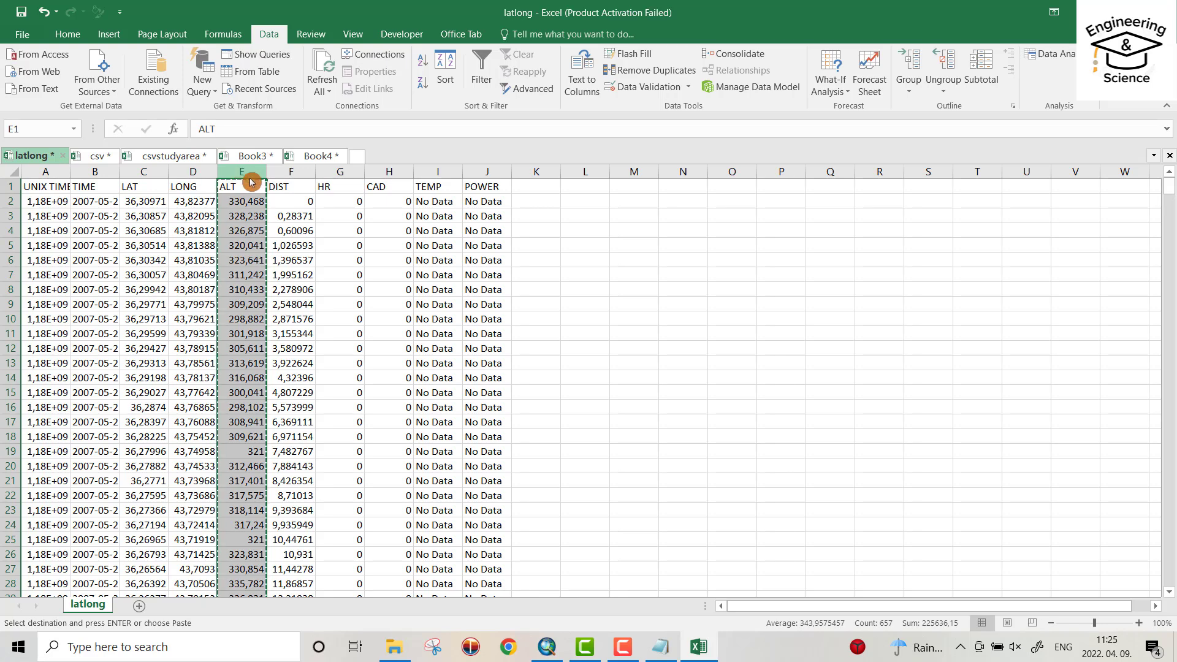
left_click(318, 161)
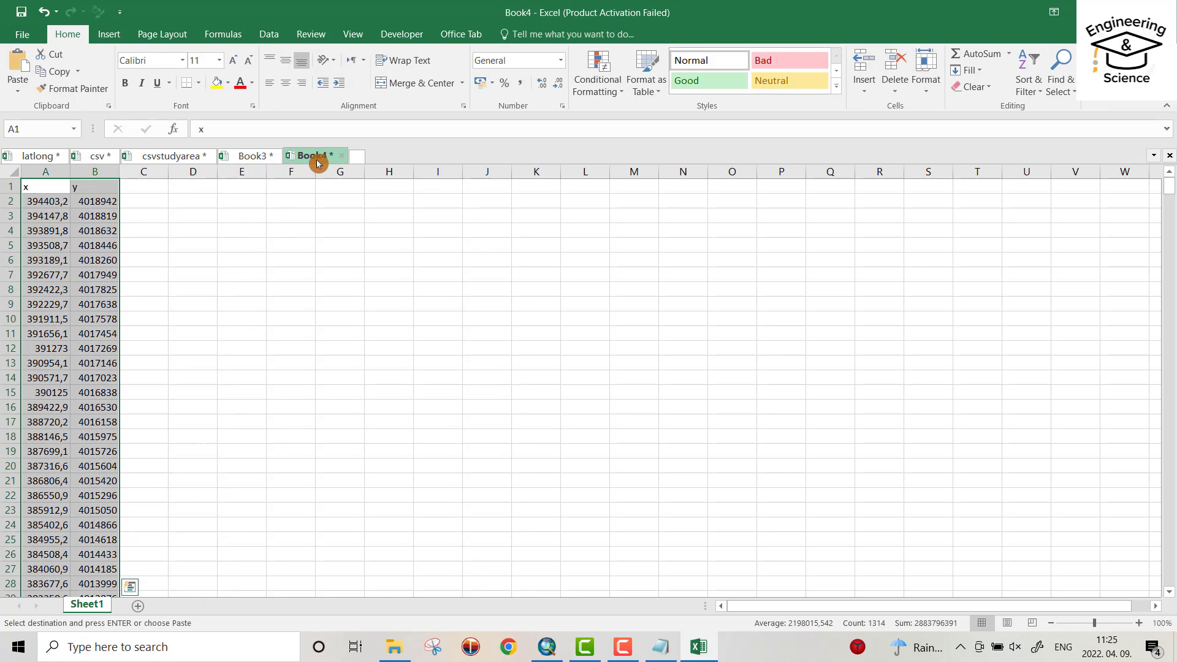
left_click(140, 188)
key("ctrl+v")
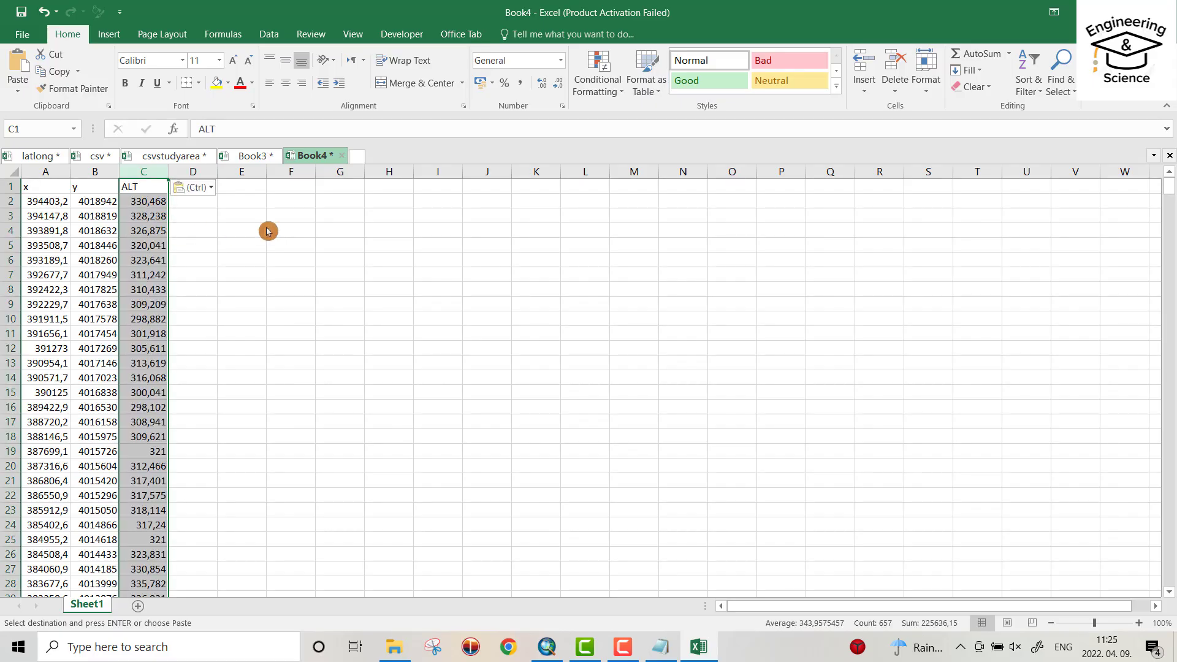
left_click(231, 279)
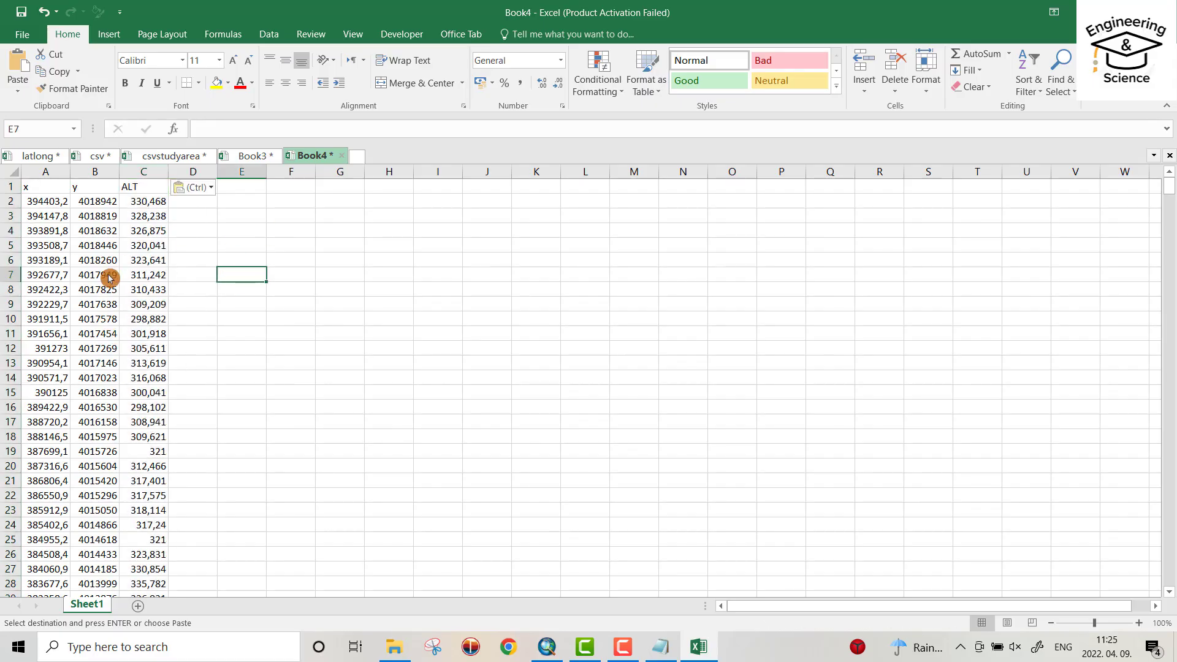